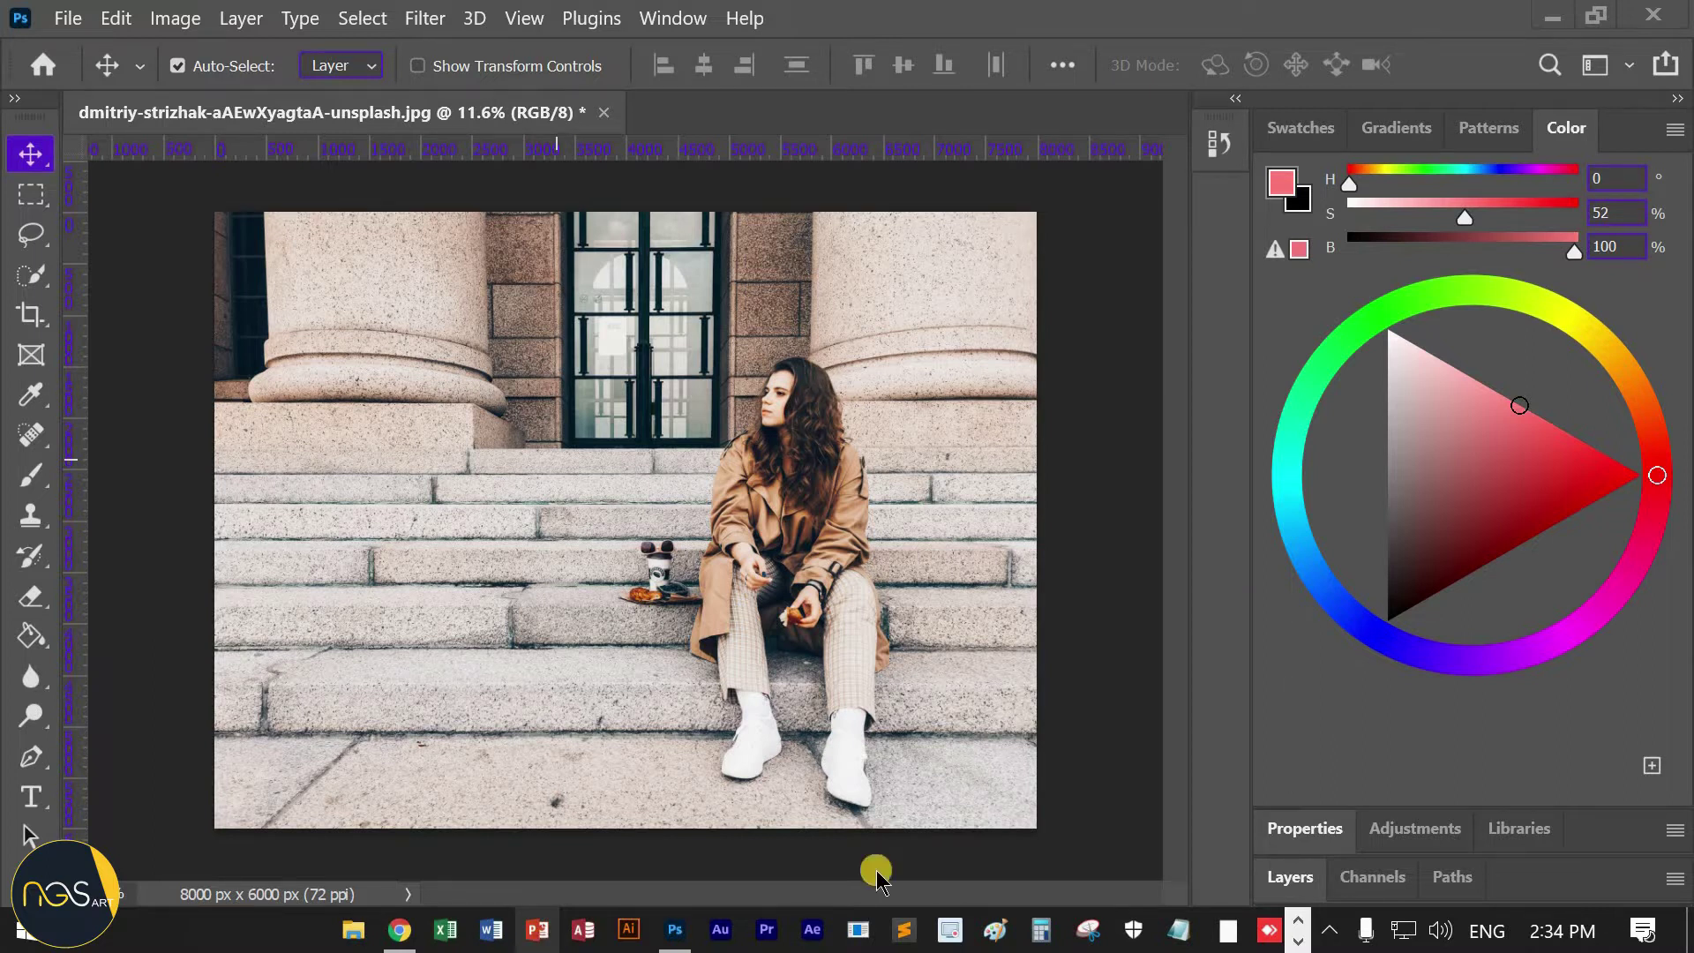
Step: Duplicate the Background layer into Background copy and hide the original Background
{"action": "left_click", "coordinate": [1275, 873]}
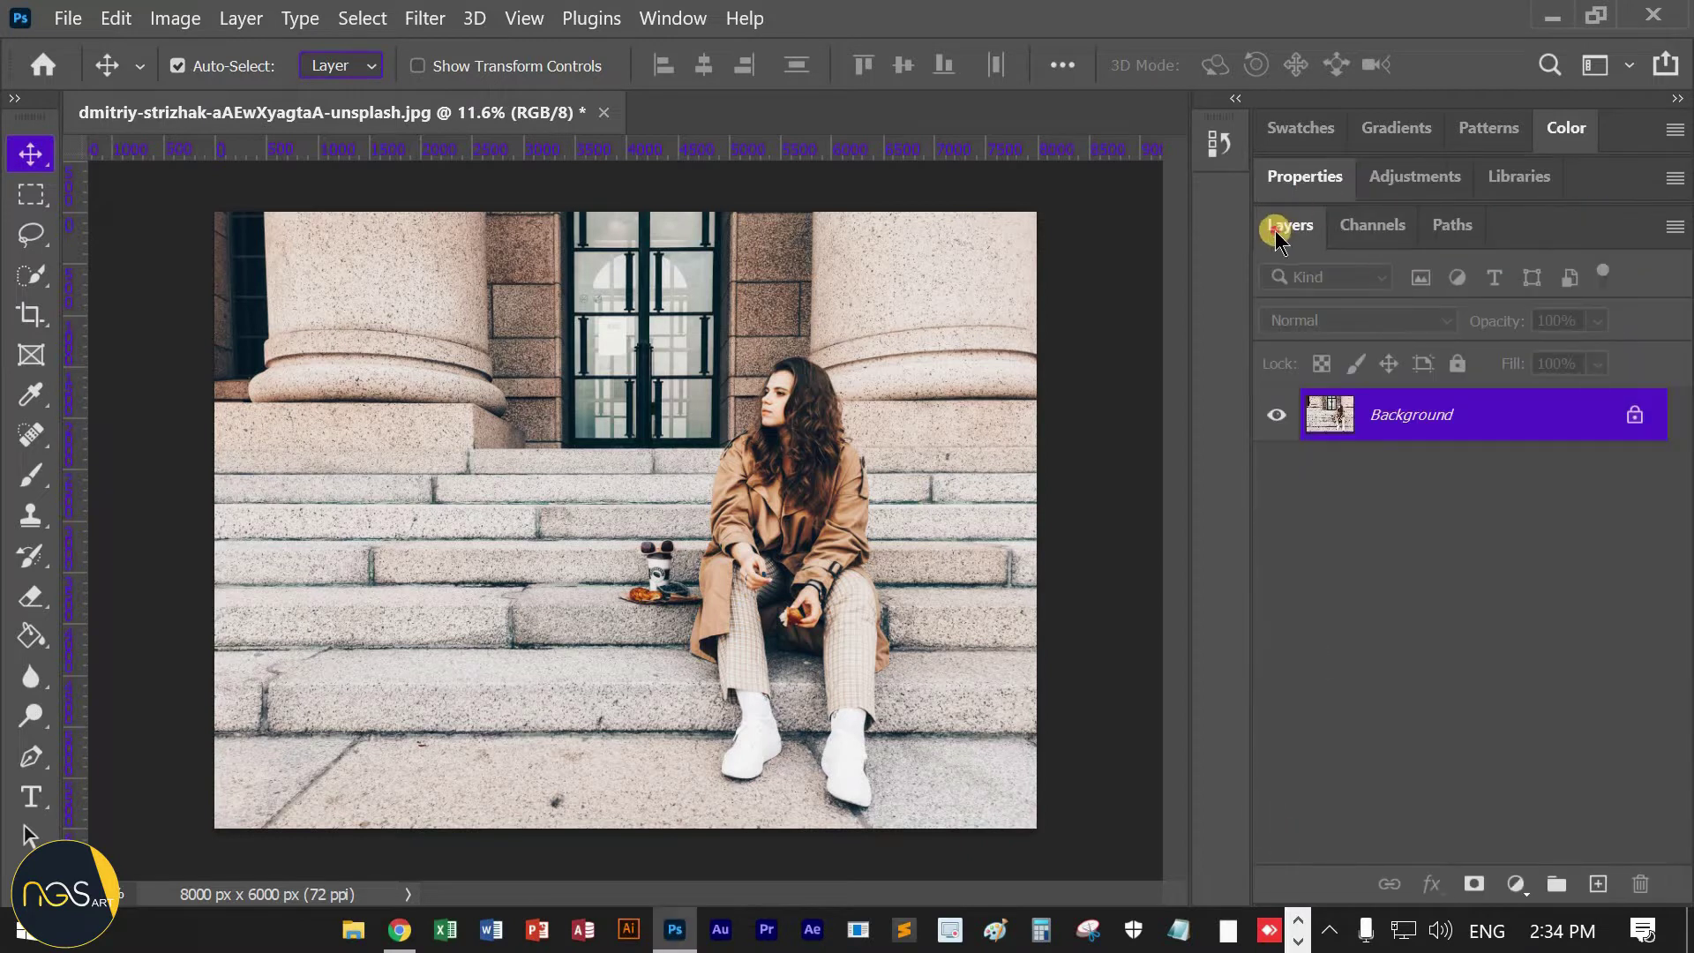
{"action": "left_click_drag", "start_coordinate": [1270, 227], "coordinate": [1003, 200]}
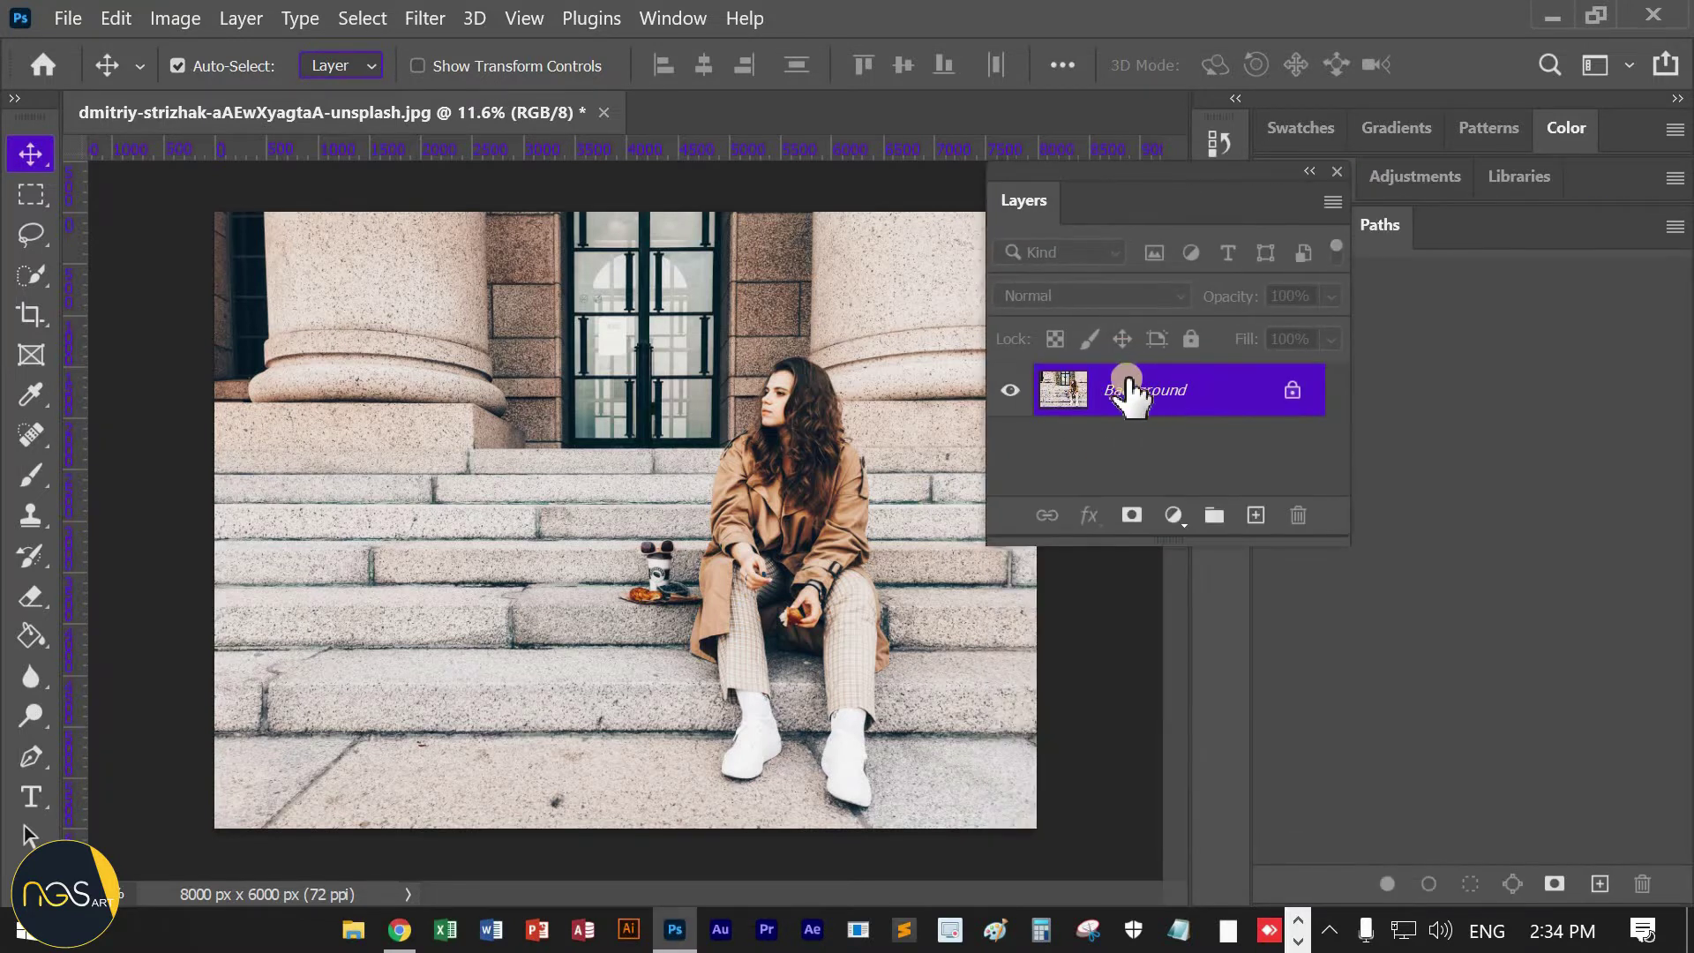
{"action": "left_click_drag", "start_coordinate": [1127, 389], "coordinate": [1255, 514]}
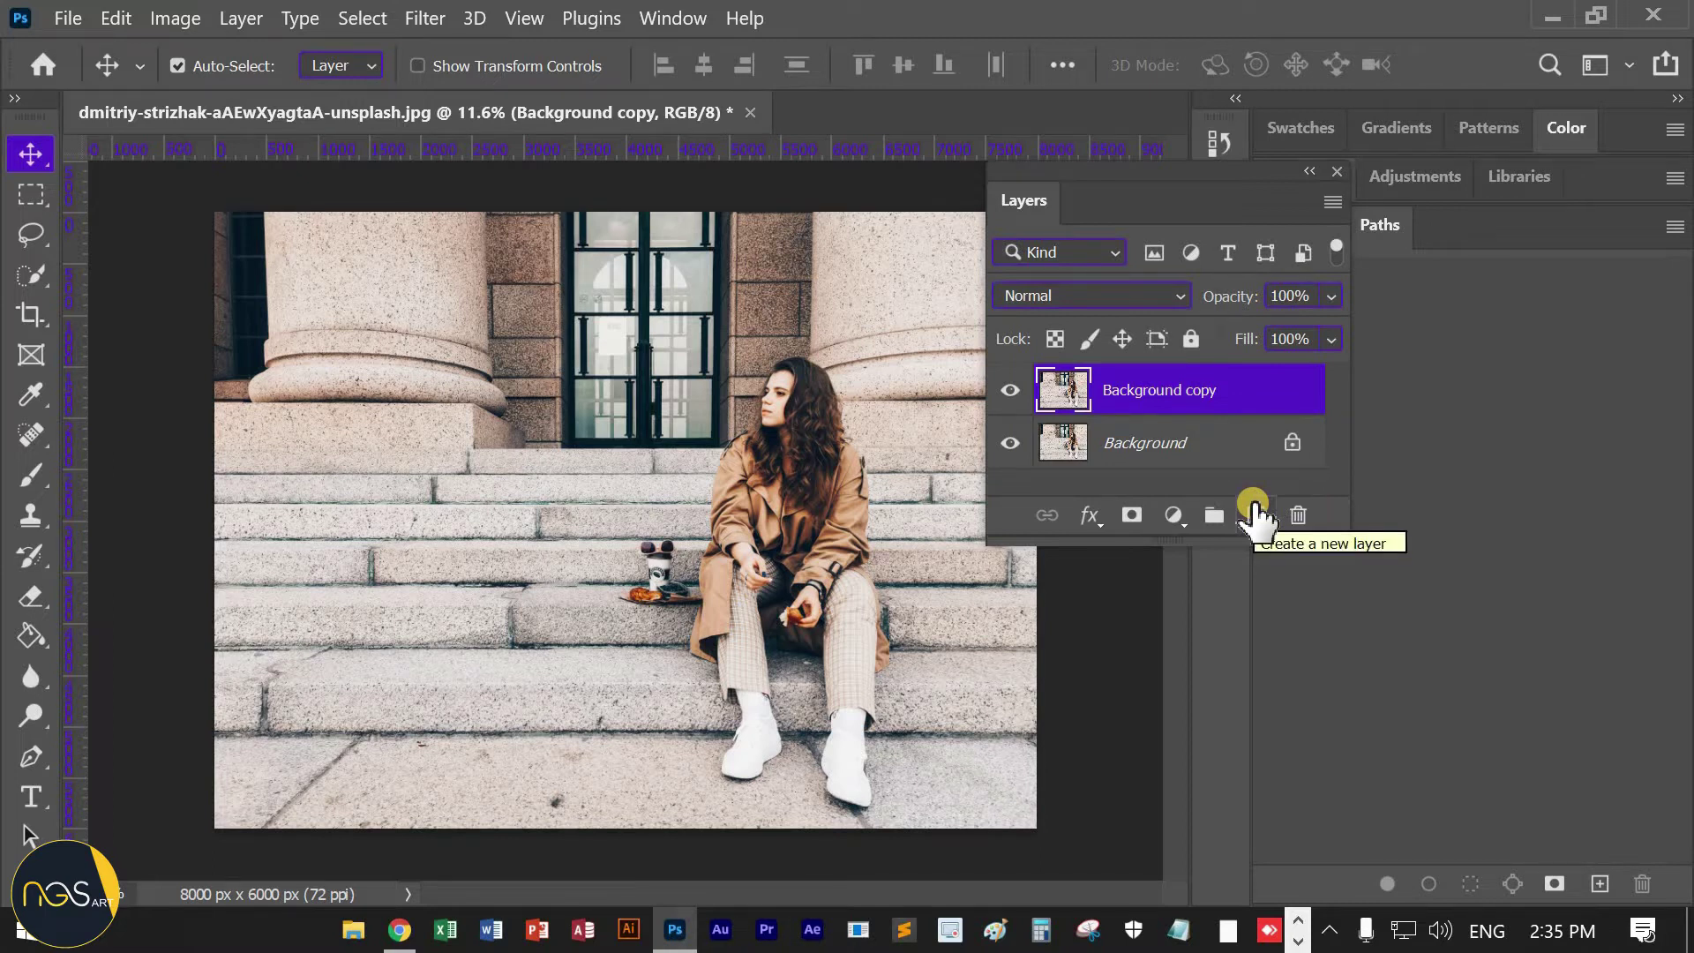
{"action": "left_click", "coordinate": [1010, 442]}
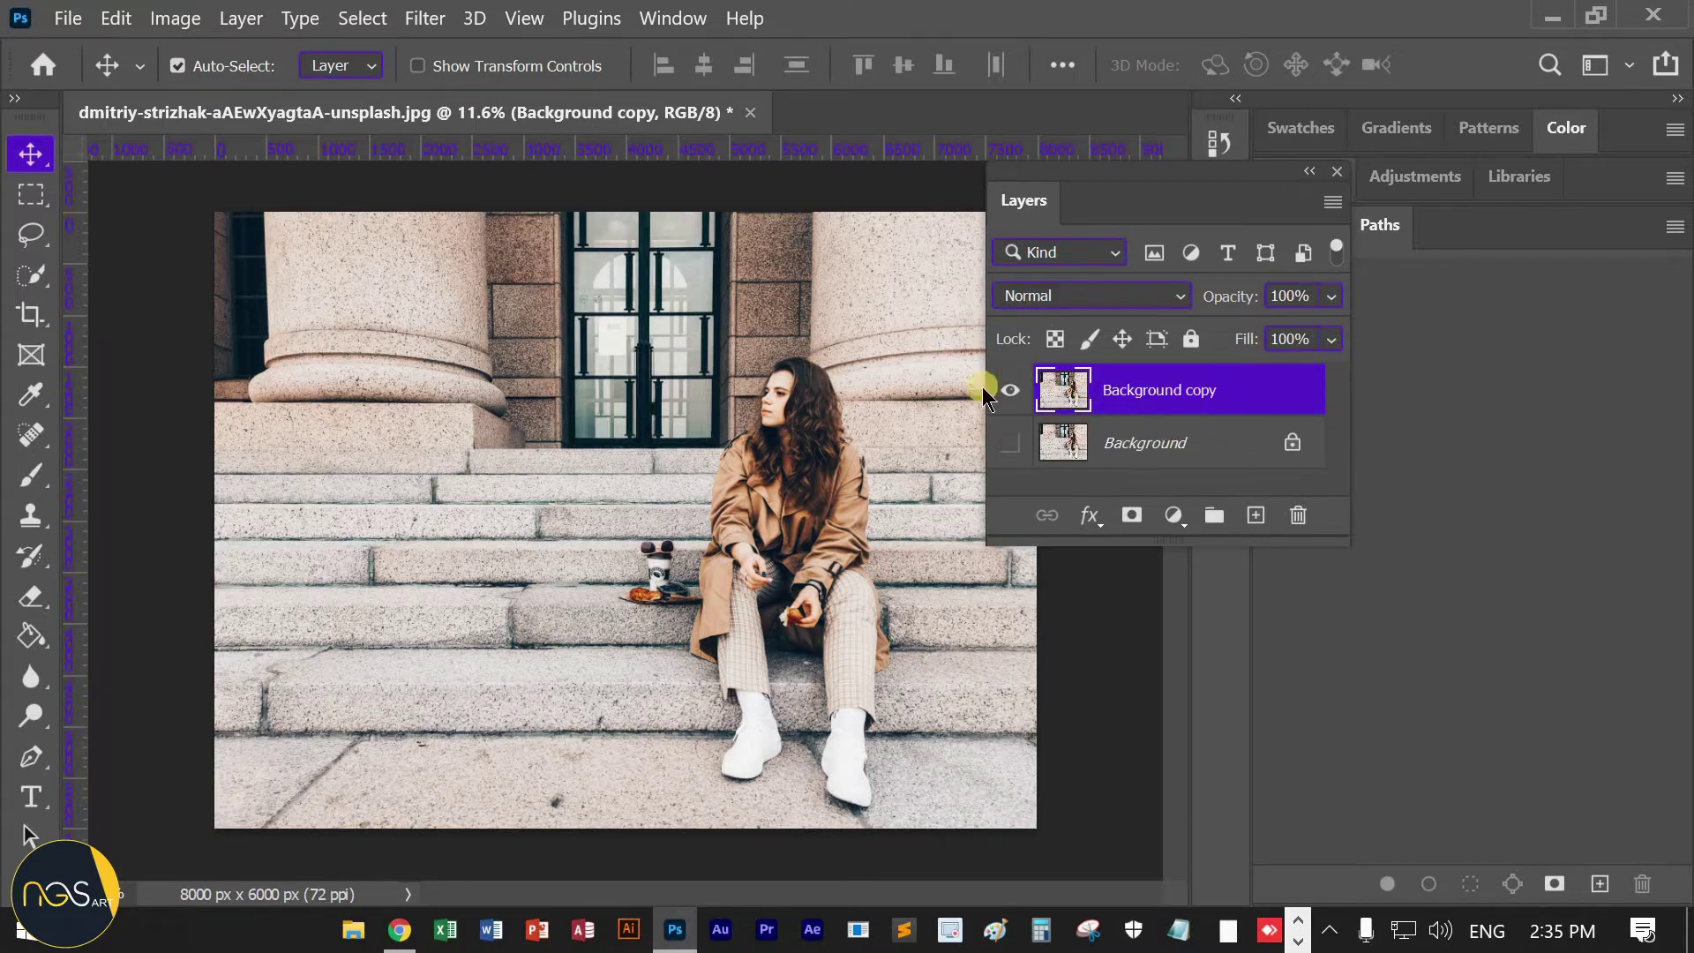
Step: Open the Camera Raw Filter on Background copy and collapse its Effects section
{"action": "left_click", "coordinate": [425, 19]}
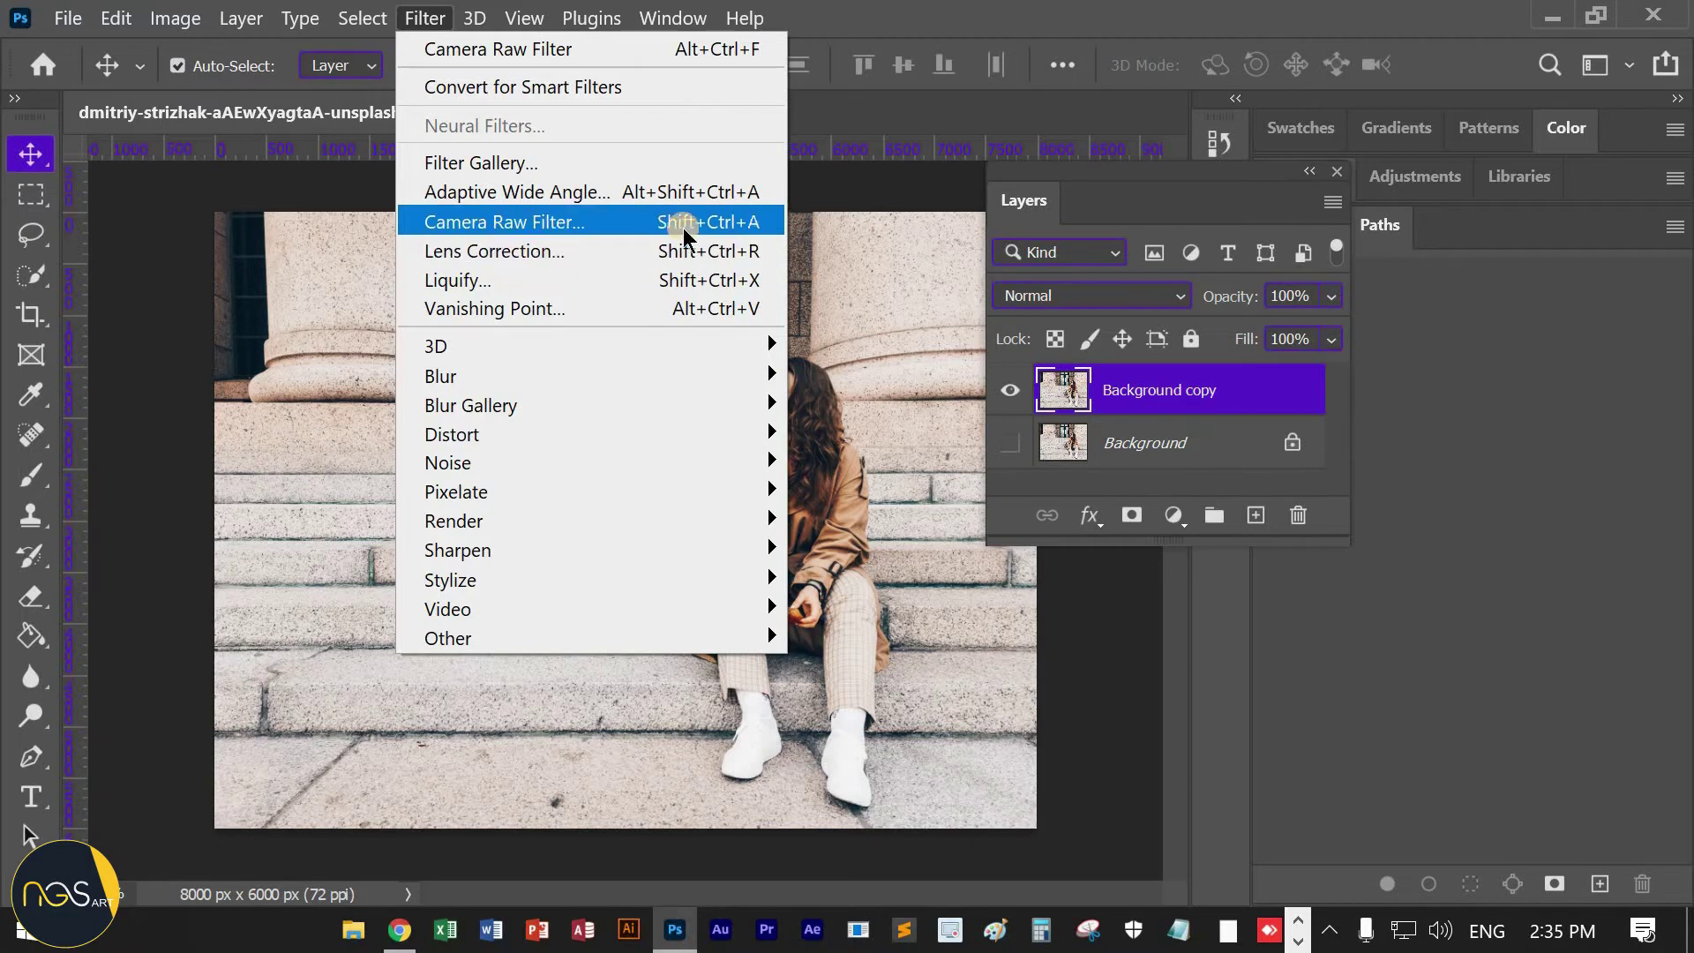
{"action": "left_click", "coordinate": [513, 222]}
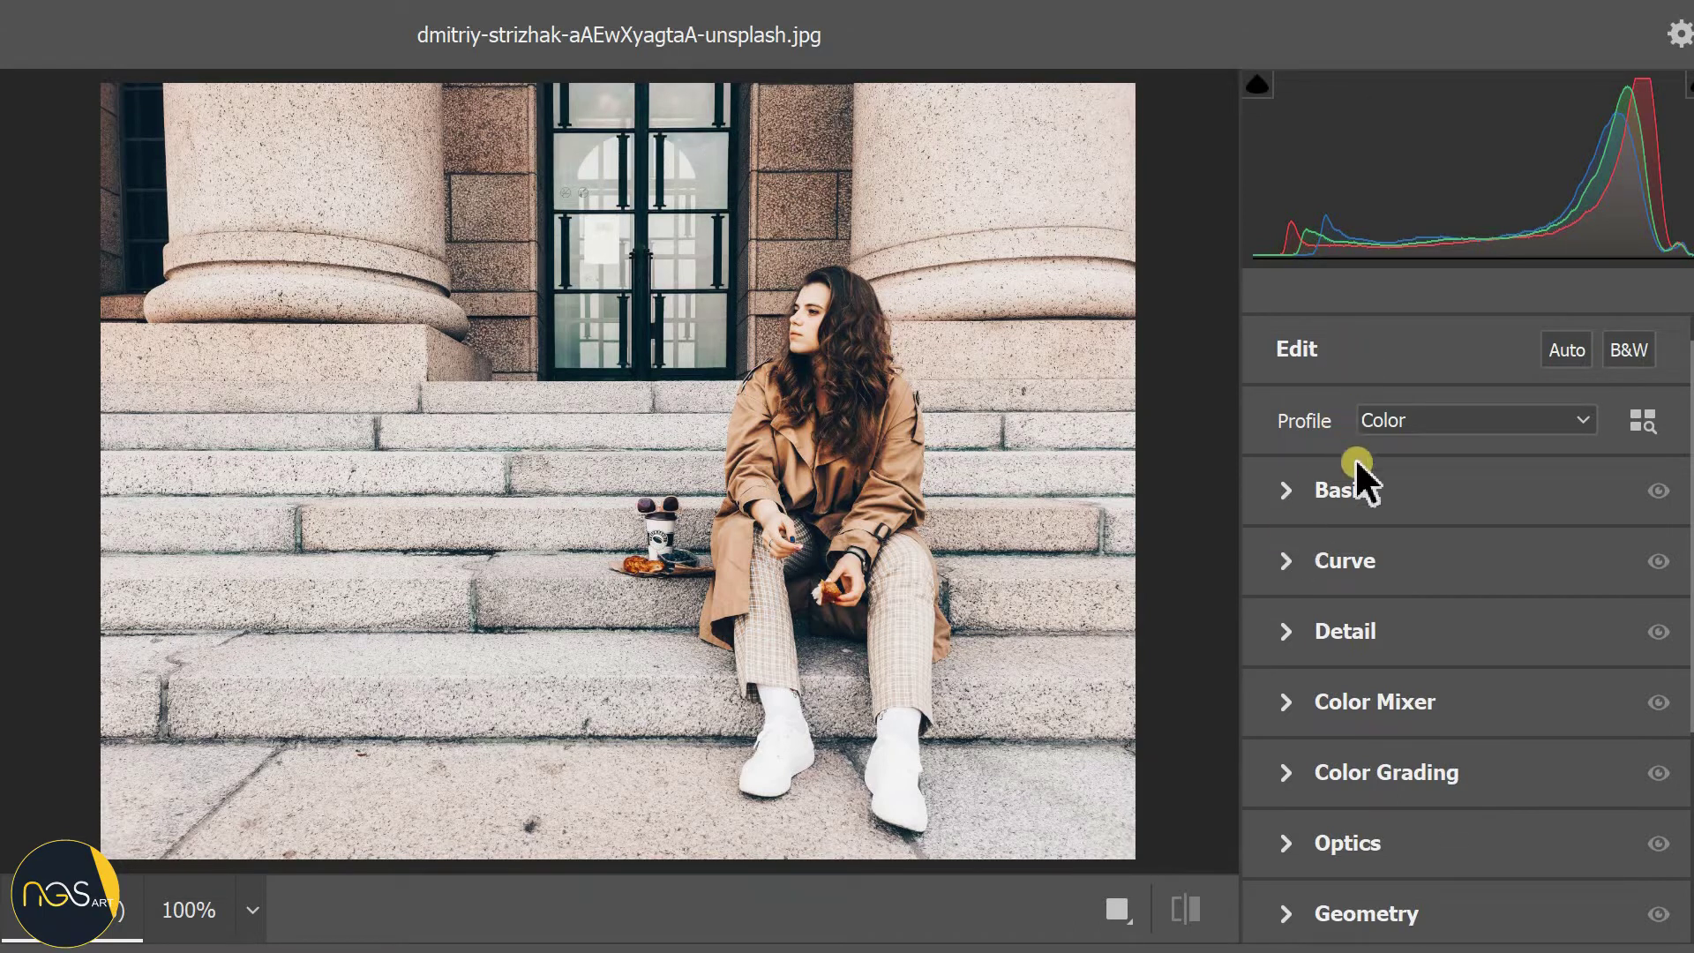
{"action": "scroll", "coordinate": [1358, 512], "scroll_direction": "down", "scroll_amount": 3}
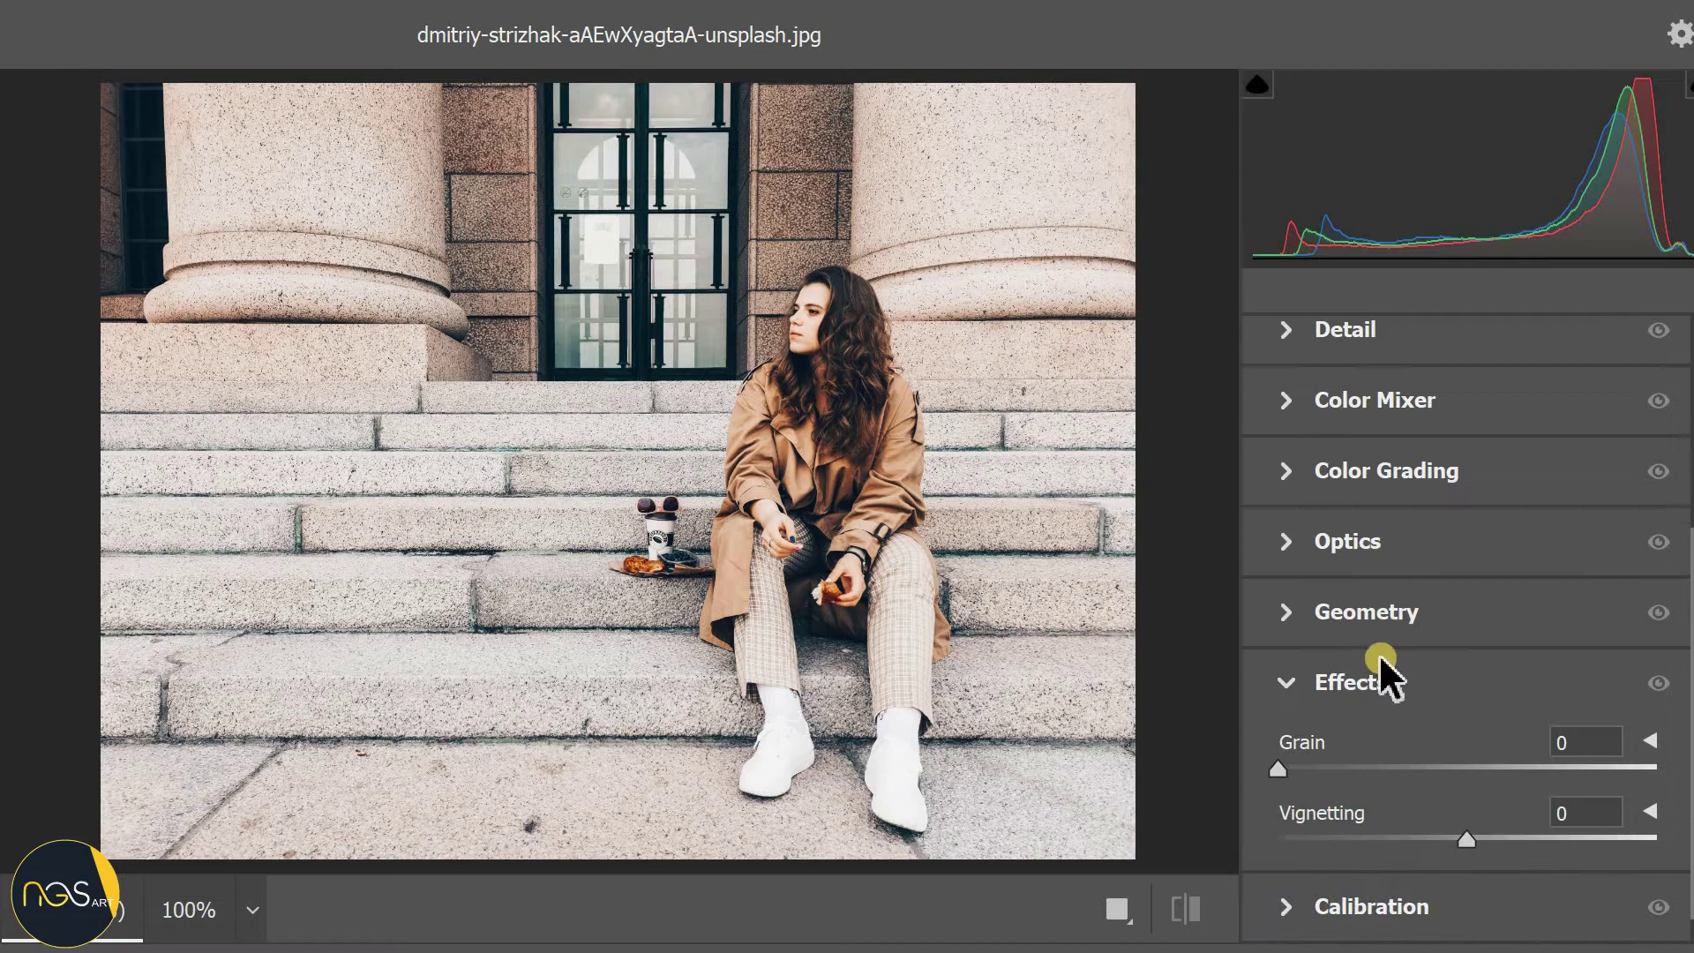
{"action": "left_click", "coordinate": [1293, 682]}
{"action": "scroll", "coordinate": [1376, 547], "scroll_direction": "up", "scroll_amount": 2}
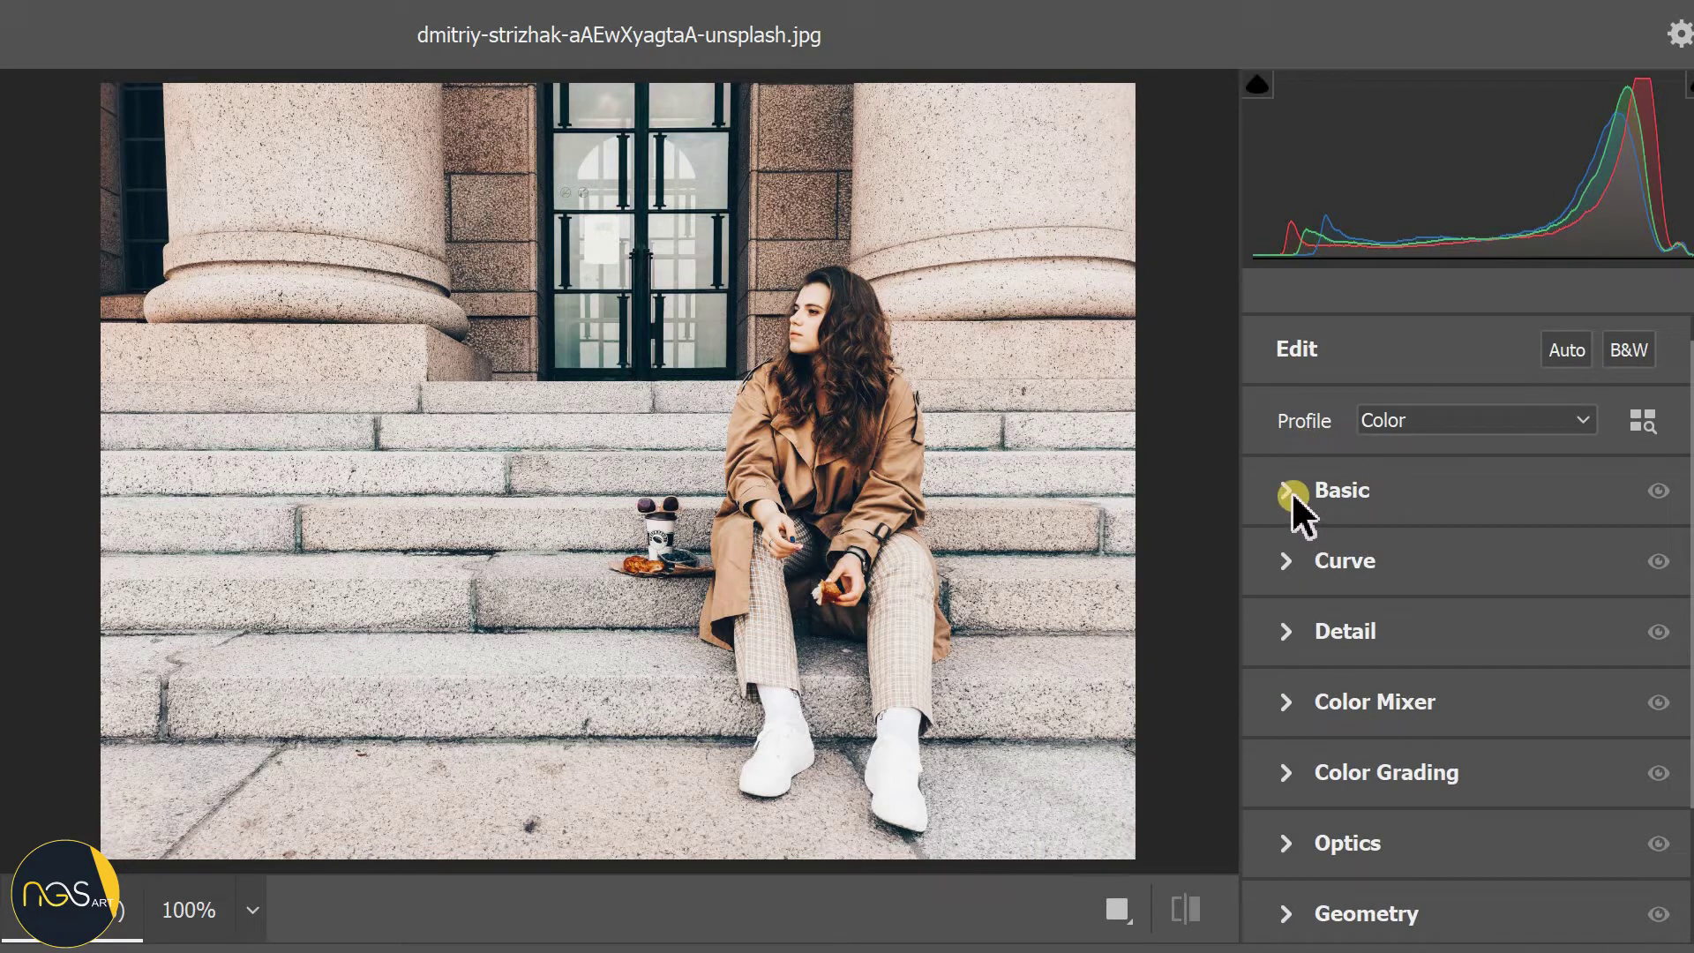
Step: Expand the Basic section and cool Temperature to -14
{"action": "left_click", "coordinate": [1290, 492]}
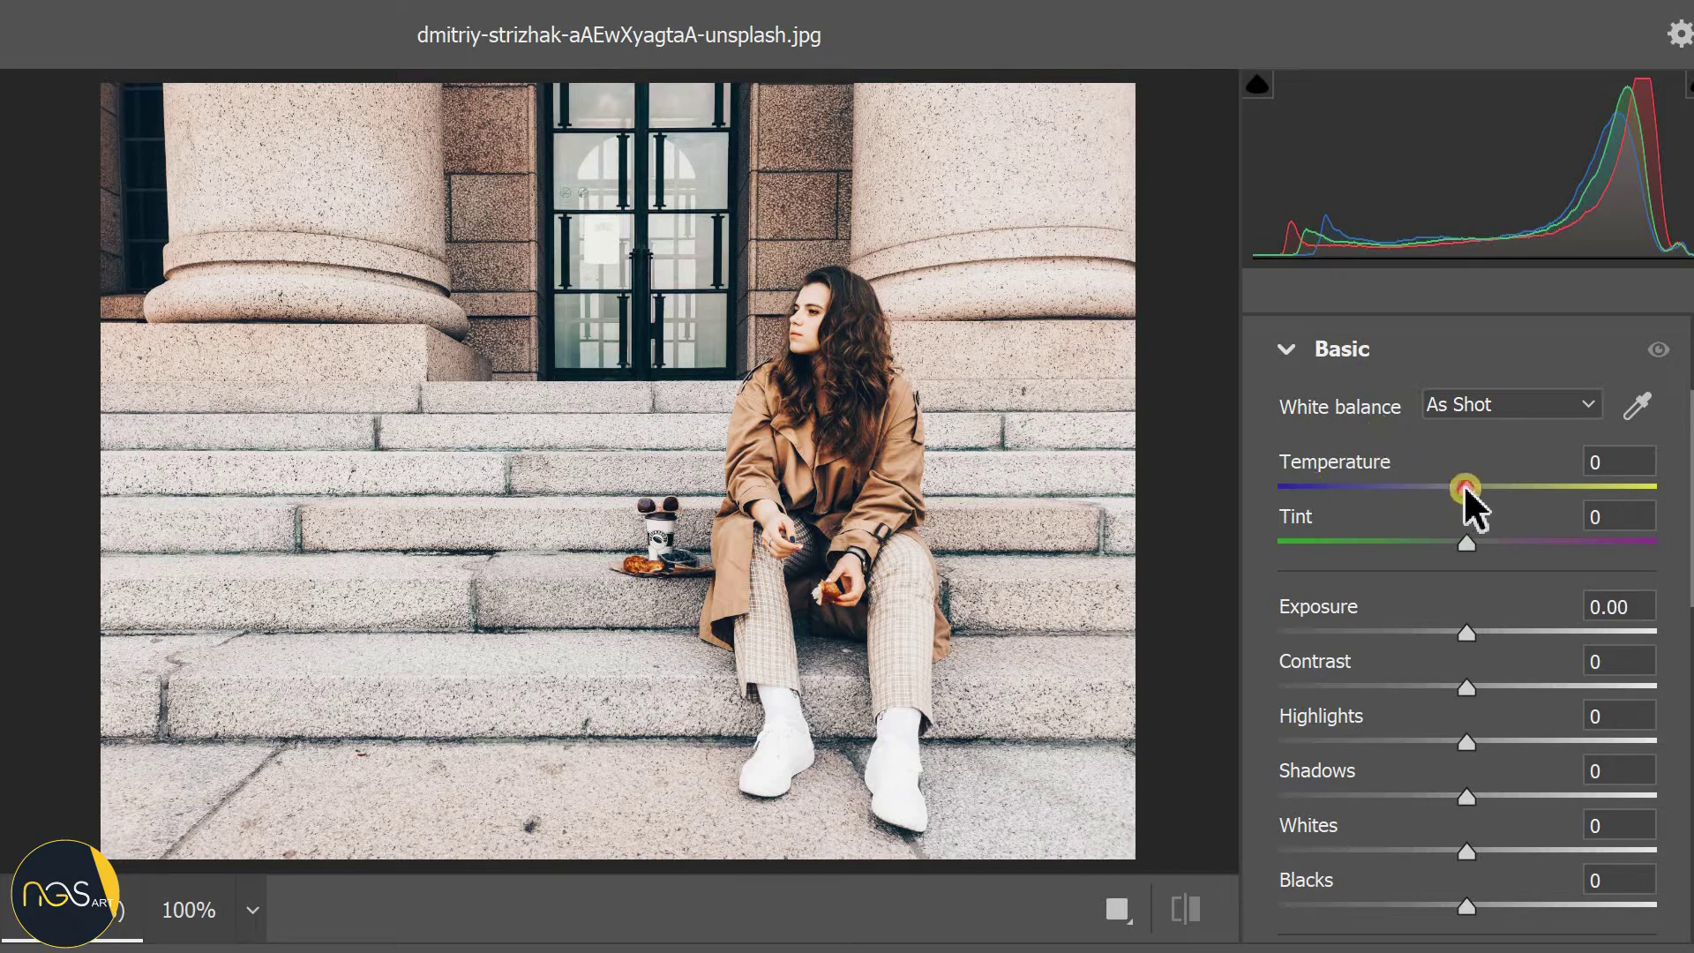
{"action": "mouse_move", "coordinate": [1463, 489]}
{"action": "left_mouse_down"}
{"action": "mouse_move", "coordinate": [1434, 485]}
{"action": "mouse_move", "coordinate": [1458, 488]}
{"action": "left_mouse_up"}
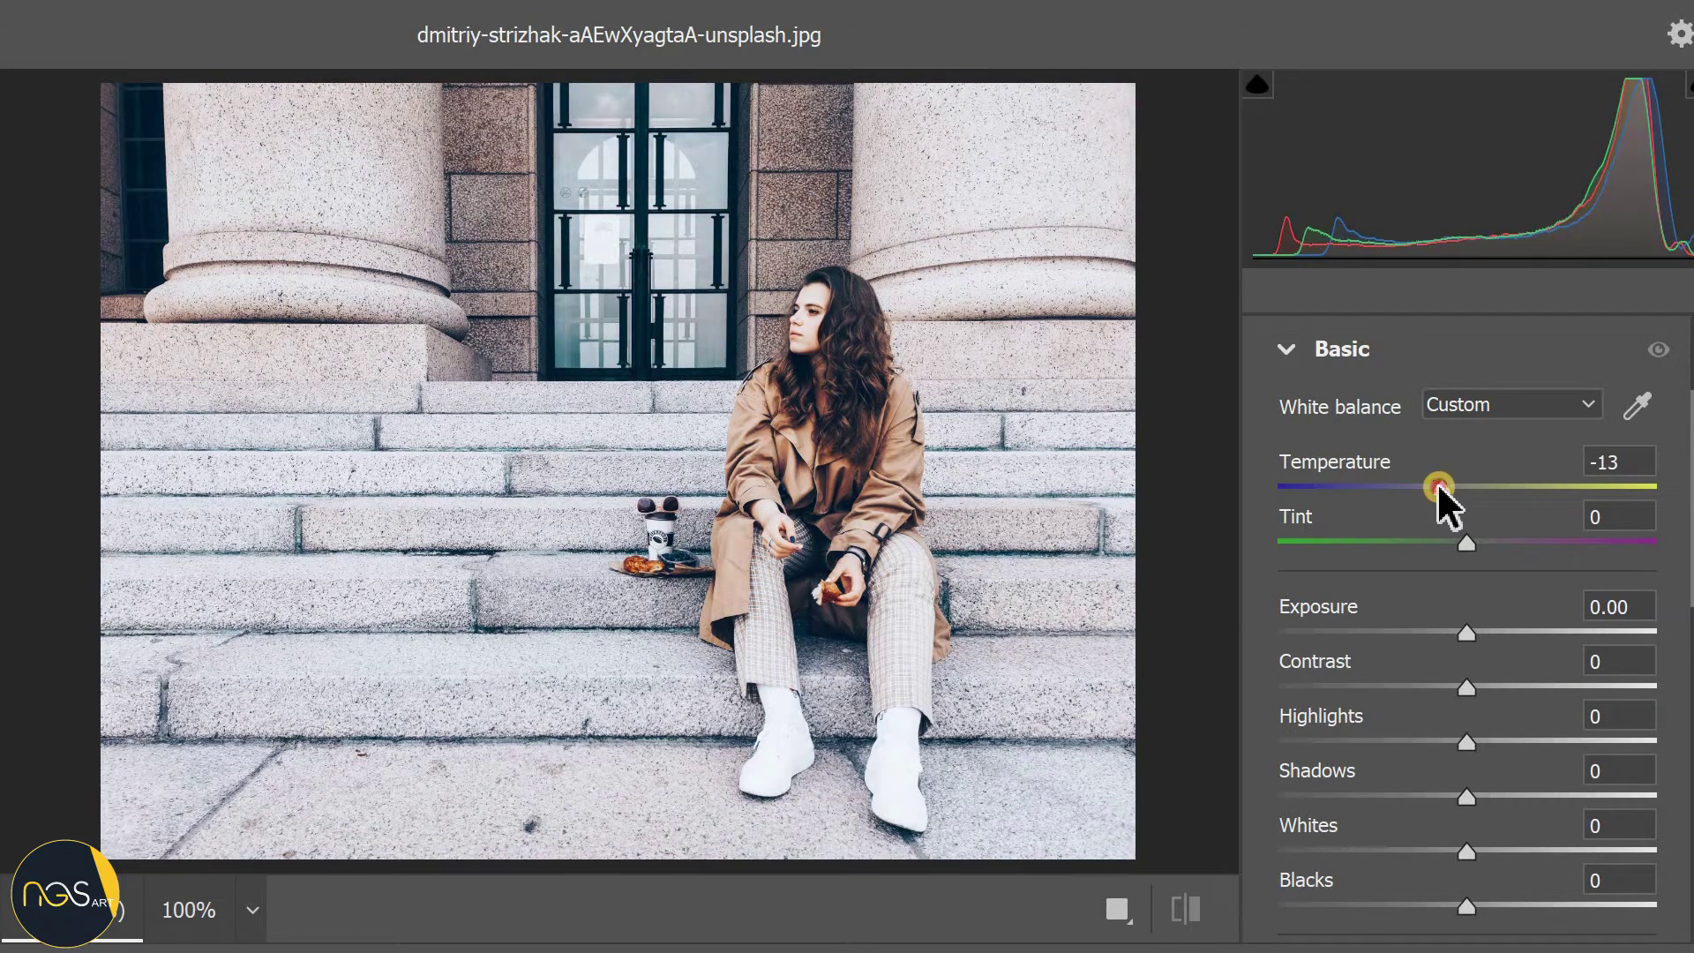
{"action": "scroll", "coordinate": [1460, 490], "scroll_direction": "down", "scroll_amount": 1}
{"action": "scroll", "coordinate": [1464, 491], "scroll_direction": "down", "scroll_amount": 1}
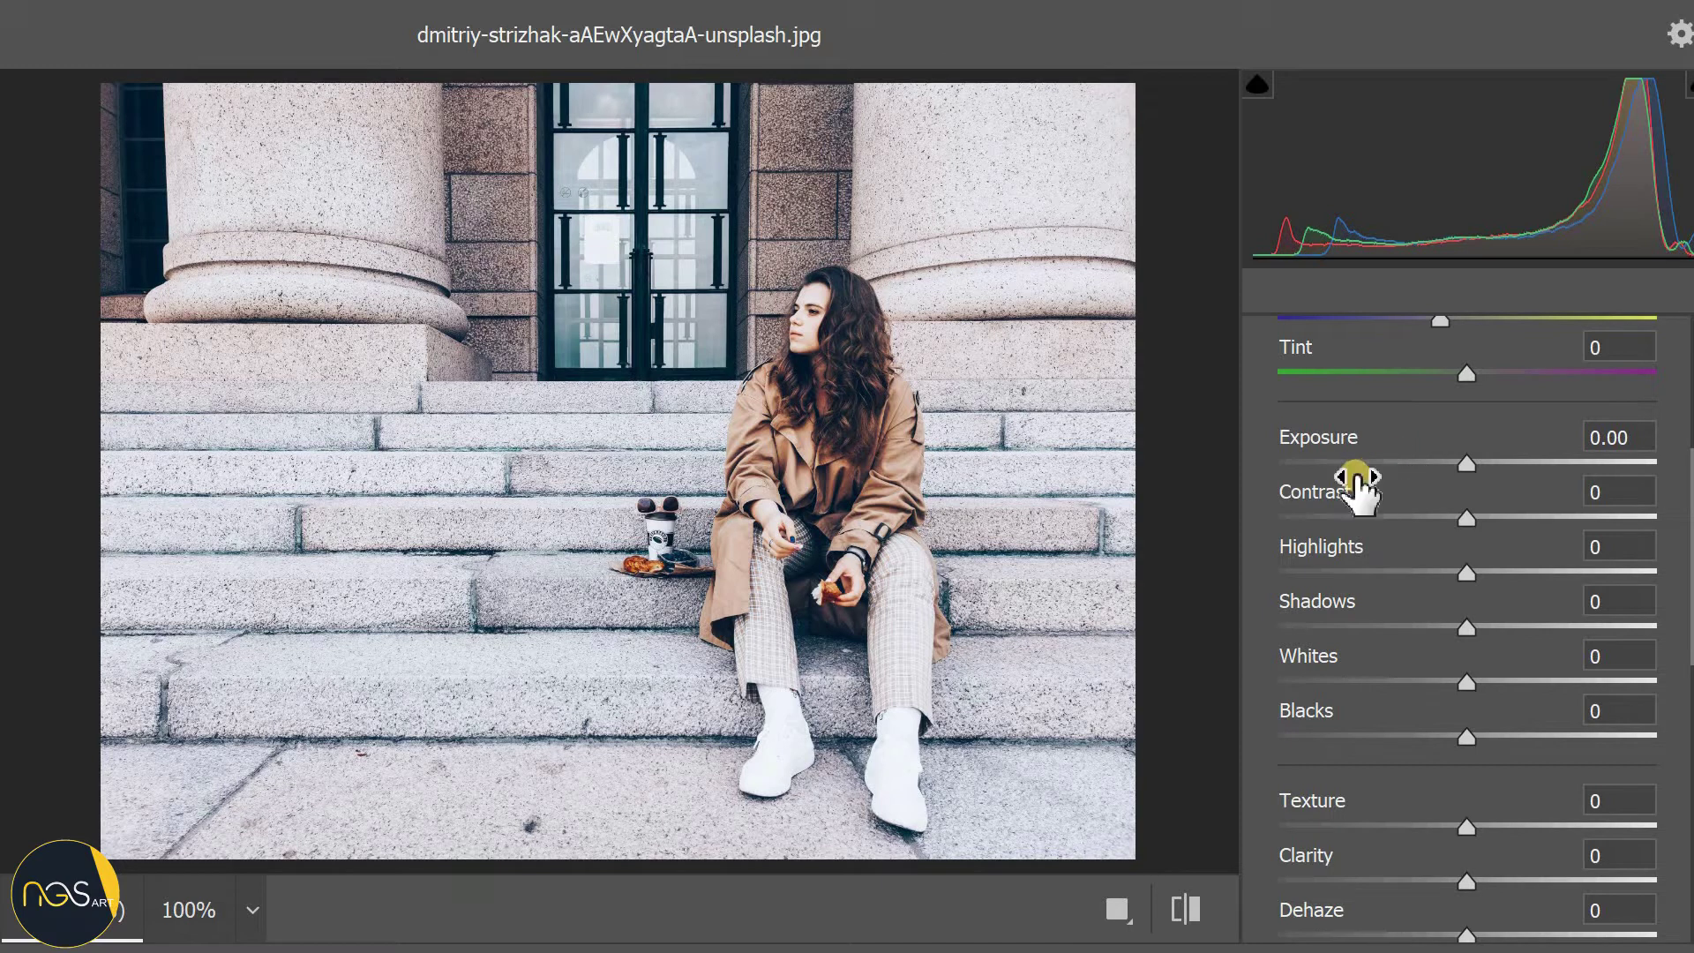
{"action": "mouse_move", "coordinate": [1310, 491]}
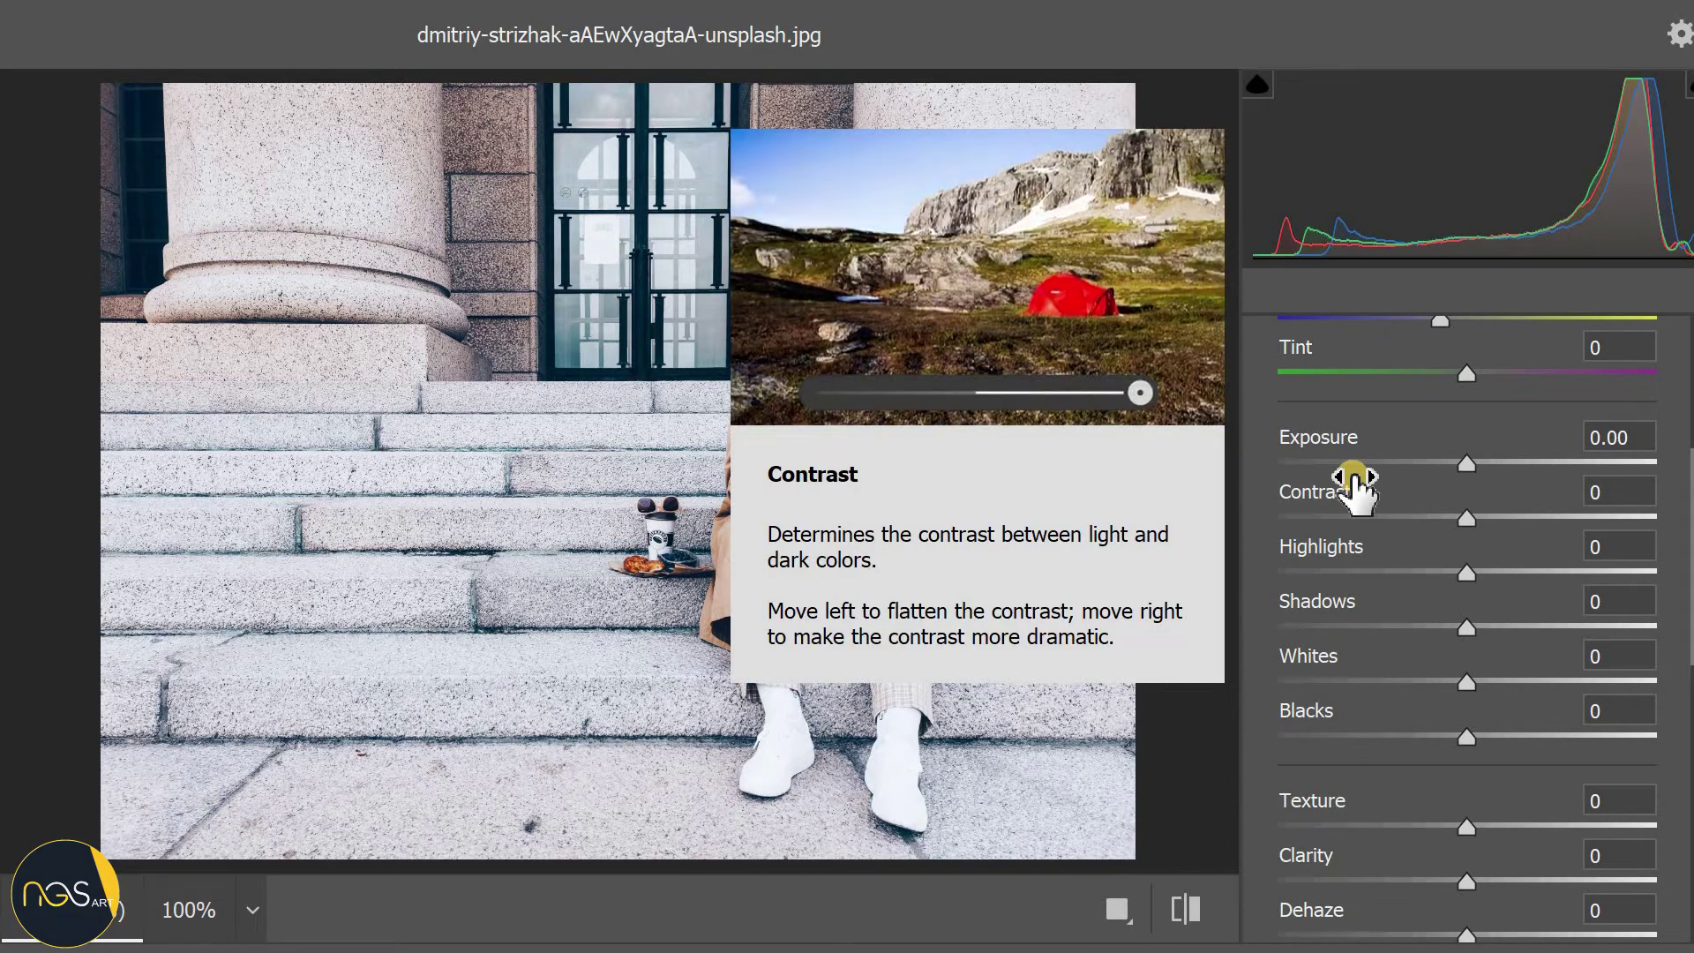
{"action": "scroll", "coordinate": [1349, 481], "scroll_direction": "up", "scroll_amount": 1}
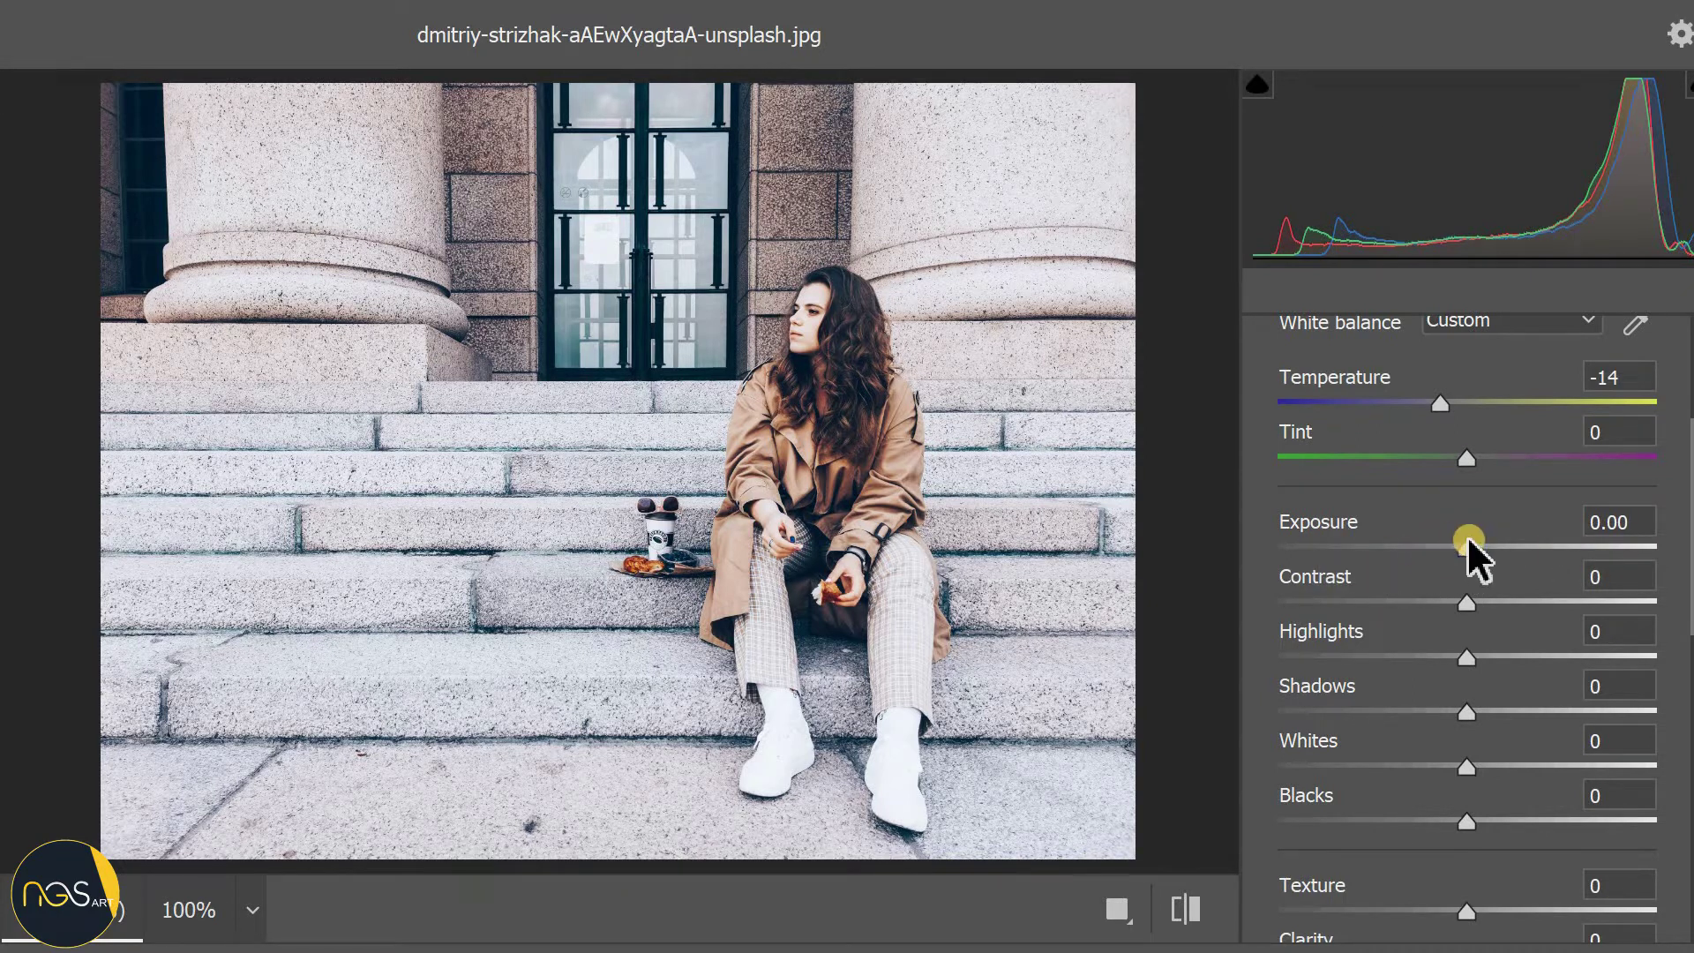
Step: Set Exposure to -0.75, Contrast to -21 and Highlights to -20
{"action": "left_click_drag", "start_coordinate": [1466, 549], "coordinate": [1438, 549]}
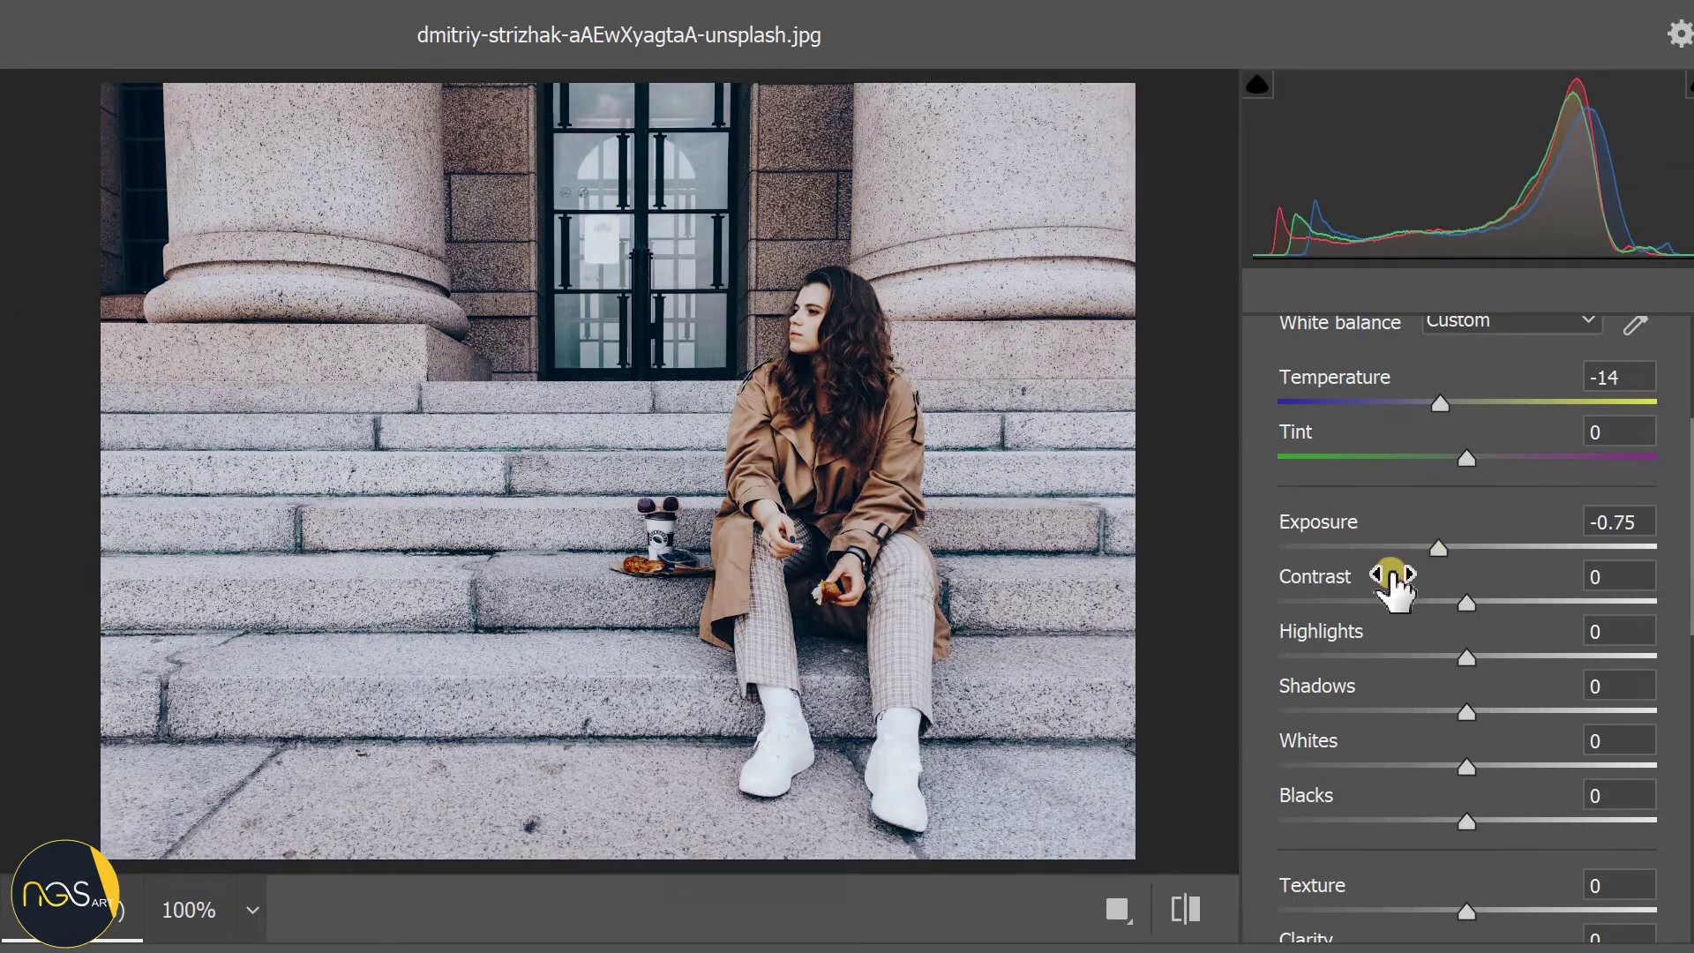
{"action": "mouse_move", "coordinate": [1314, 576]}
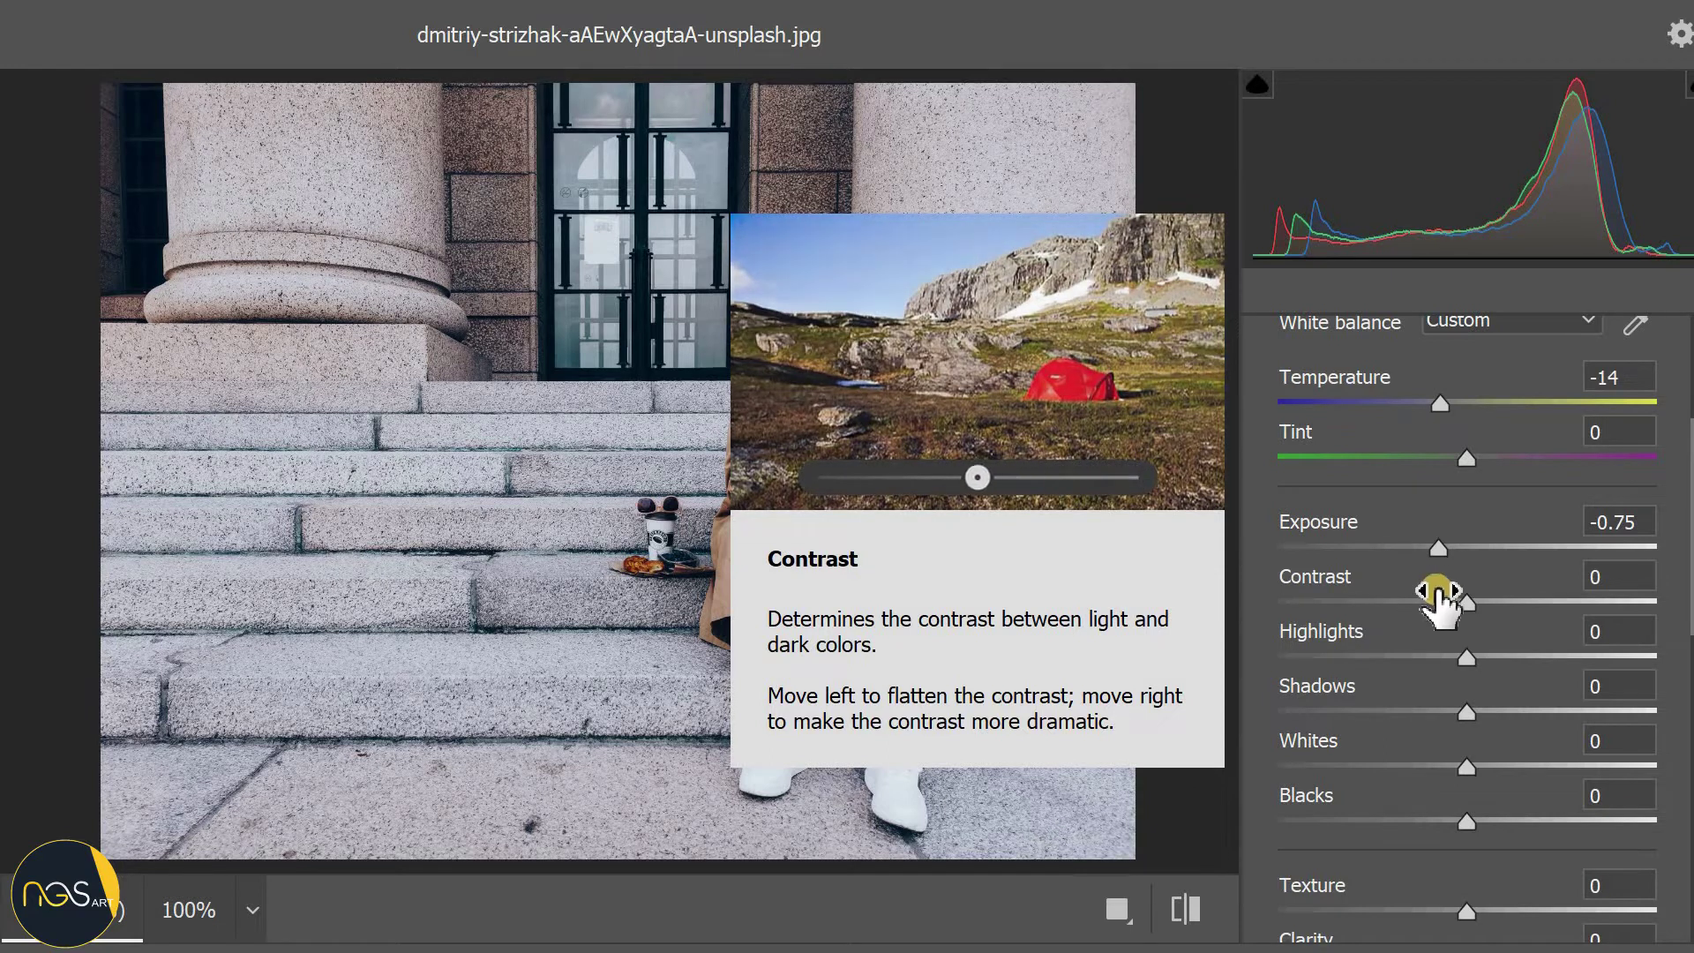
{"action": "left_click_drag", "start_coordinate": [1468, 604], "coordinate": [1420, 600]}
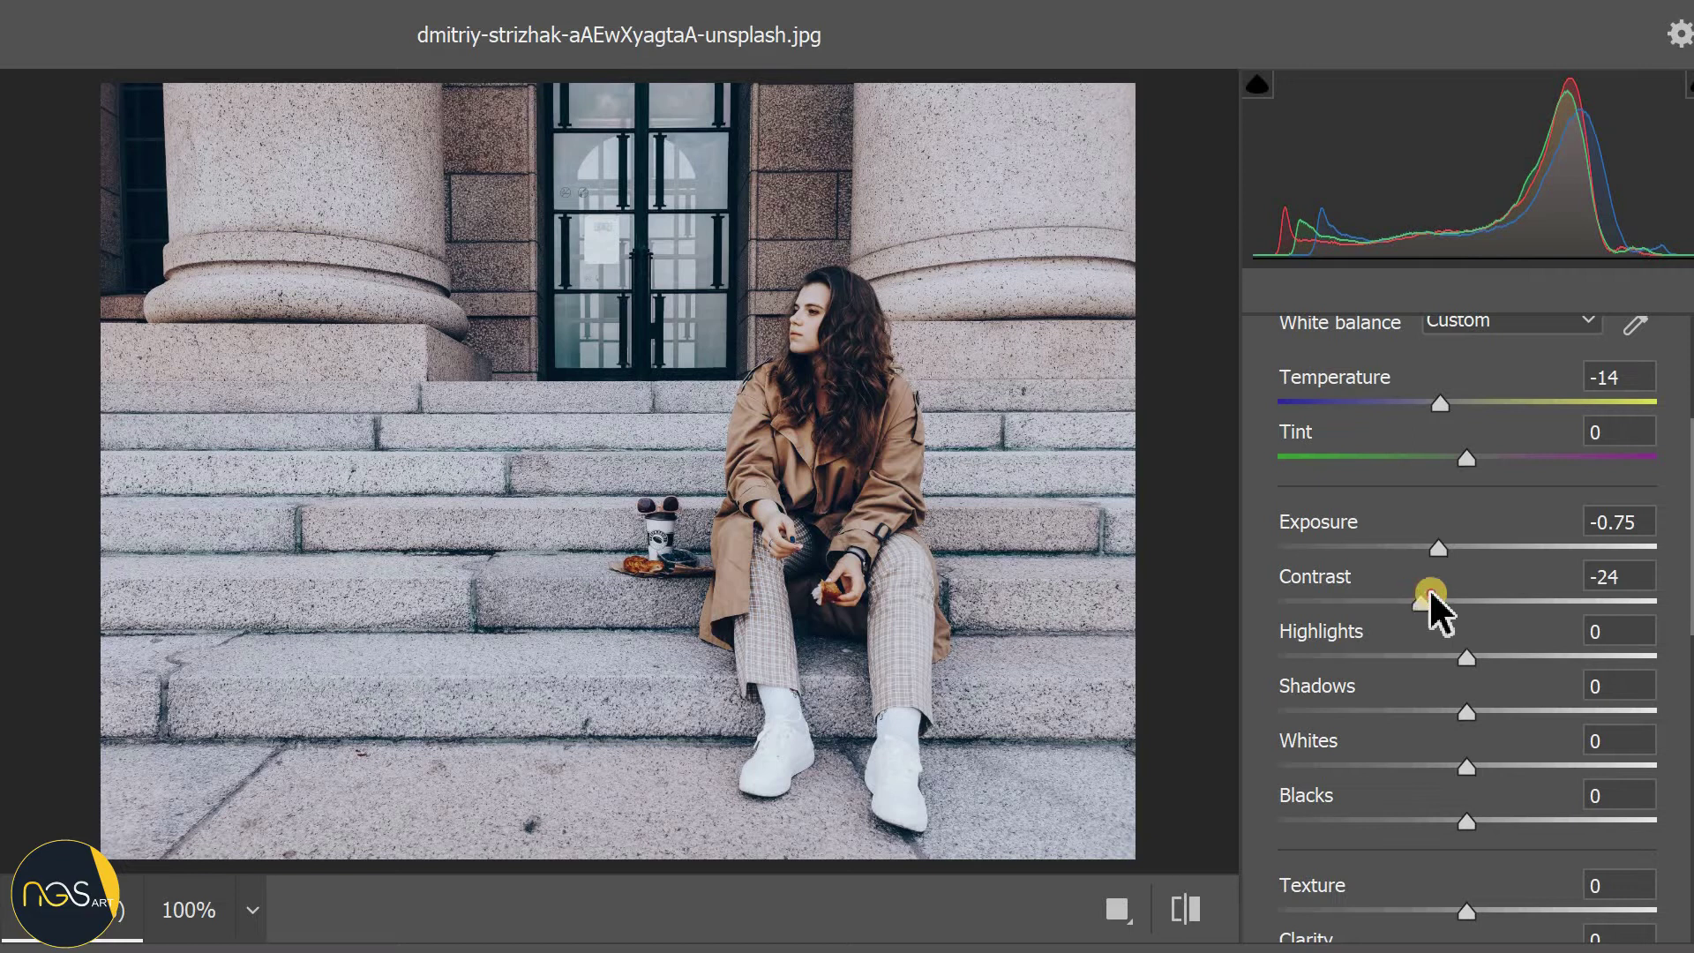
{"action": "mouse_move", "coordinate": [1420, 598]}
{"action": "left_mouse_down"}
{"action": "mouse_move", "coordinate": [1460, 607]}
{"action": "mouse_move", "coordinate": [1429, 615]}
{"action": "left_mouse_up"}
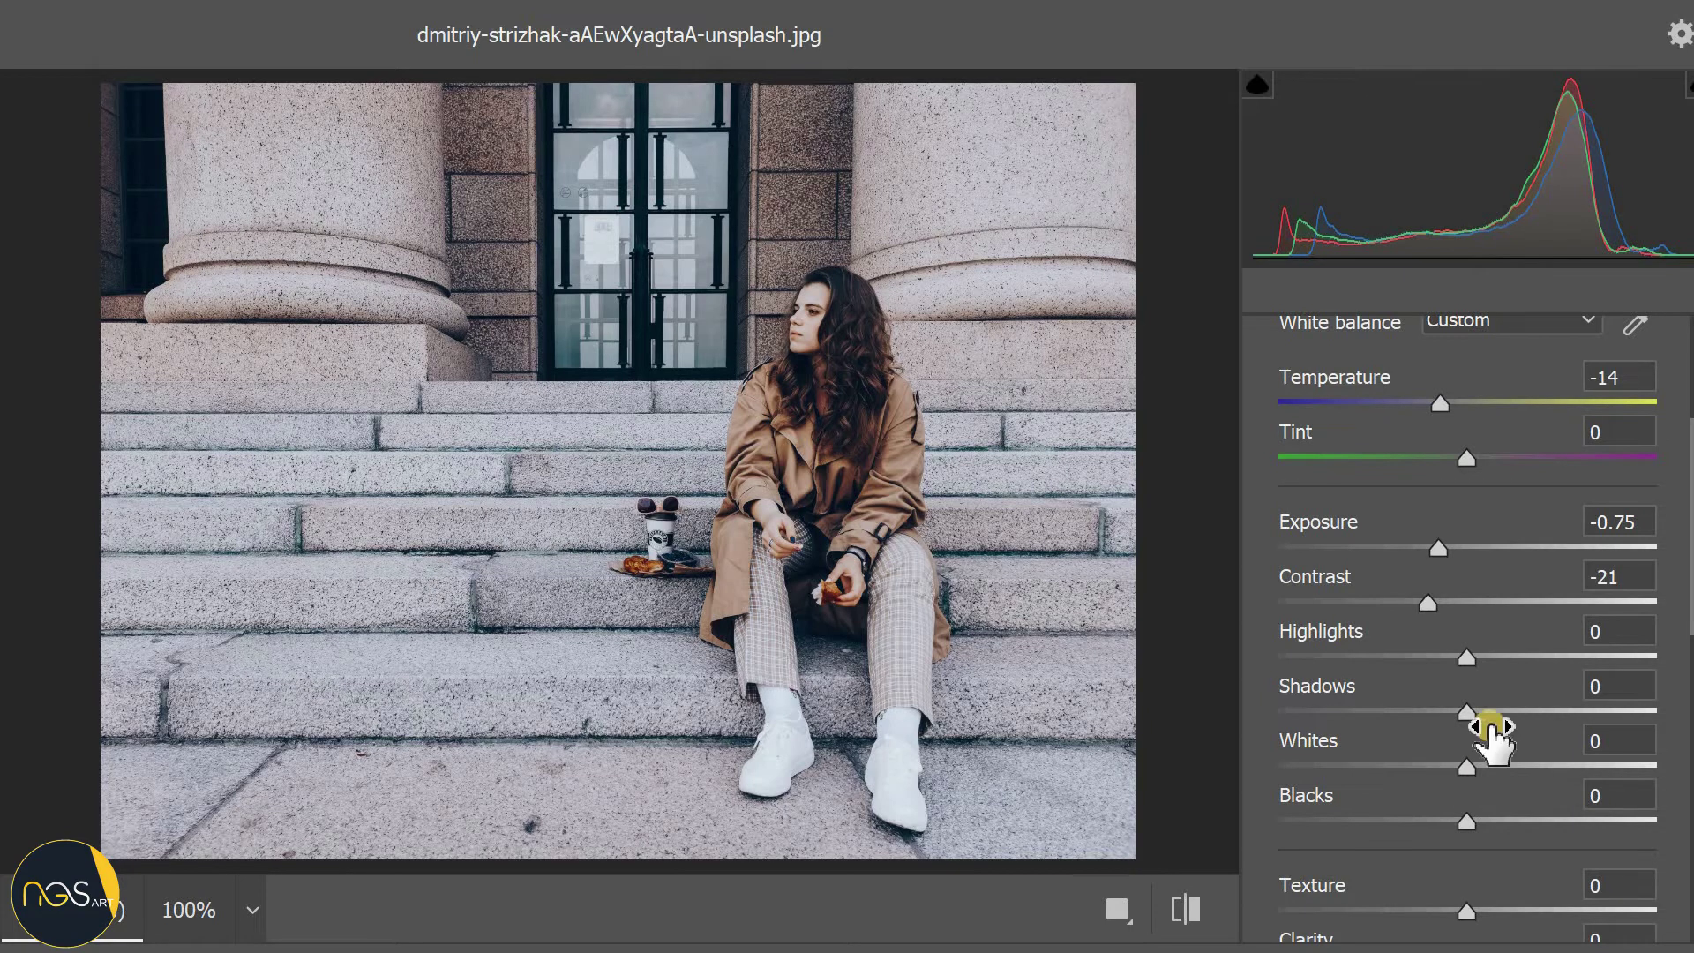
{"action": "left_click_drag", "start_coordinate": [1466, 657], "coordinate": [1417, 670]}
{"action": "left_click", "coordinate": [1583, 628]}
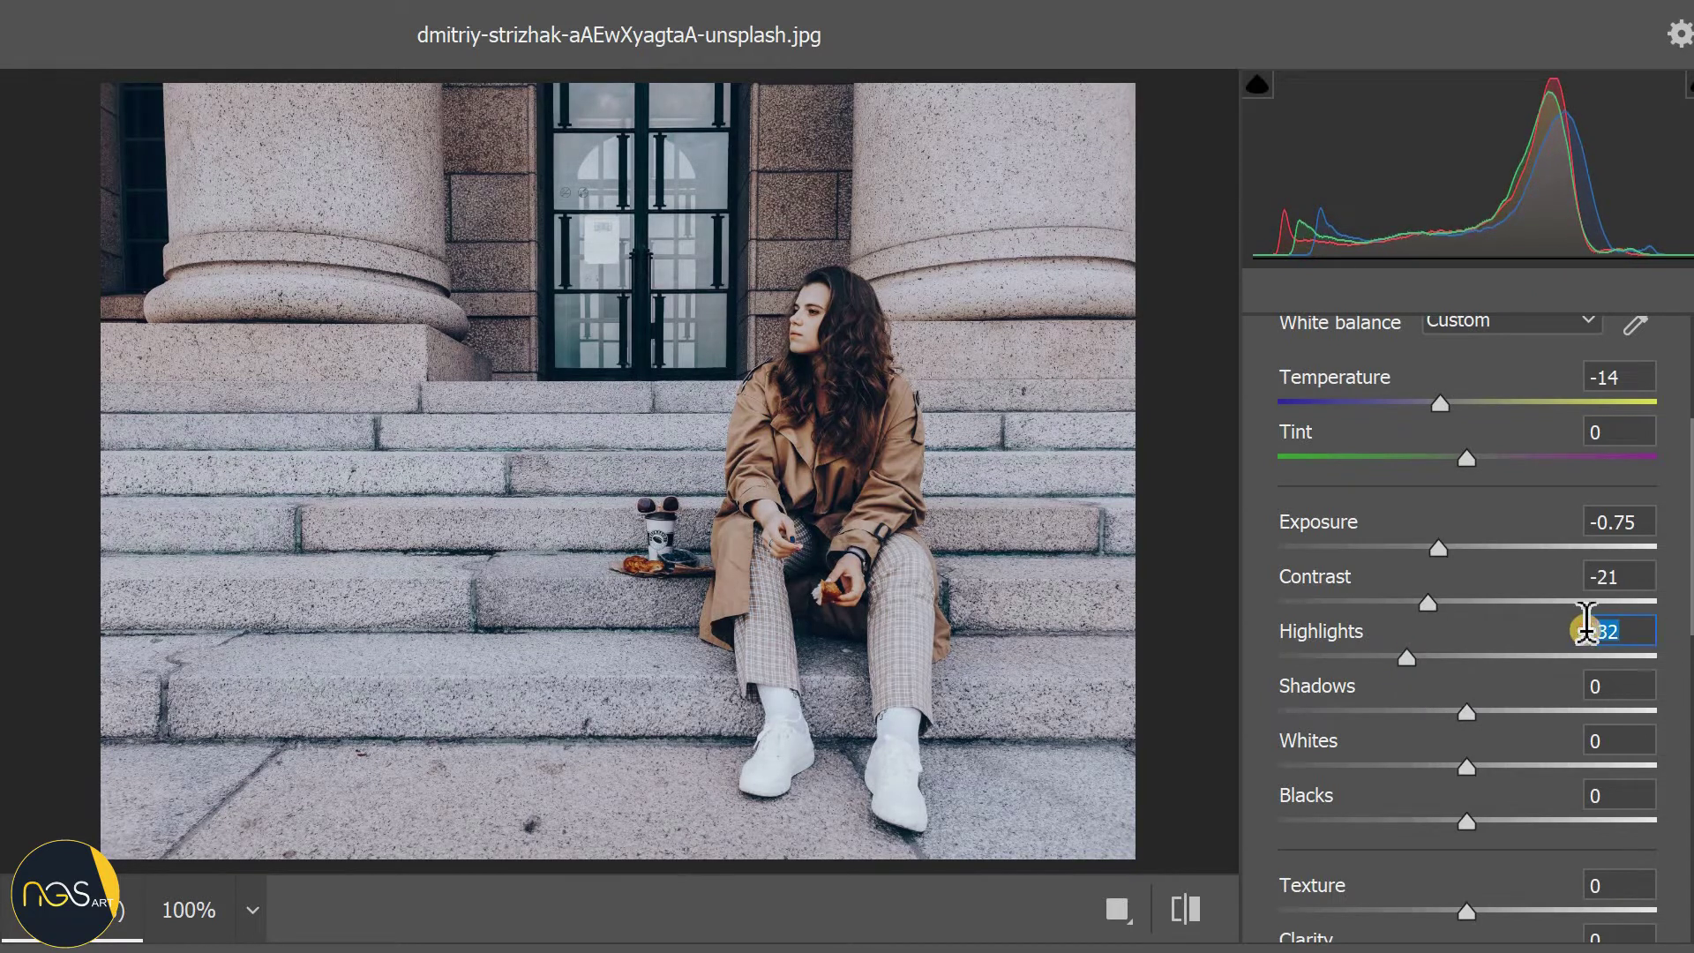
{"action": "key", "text": "BackSpace"}
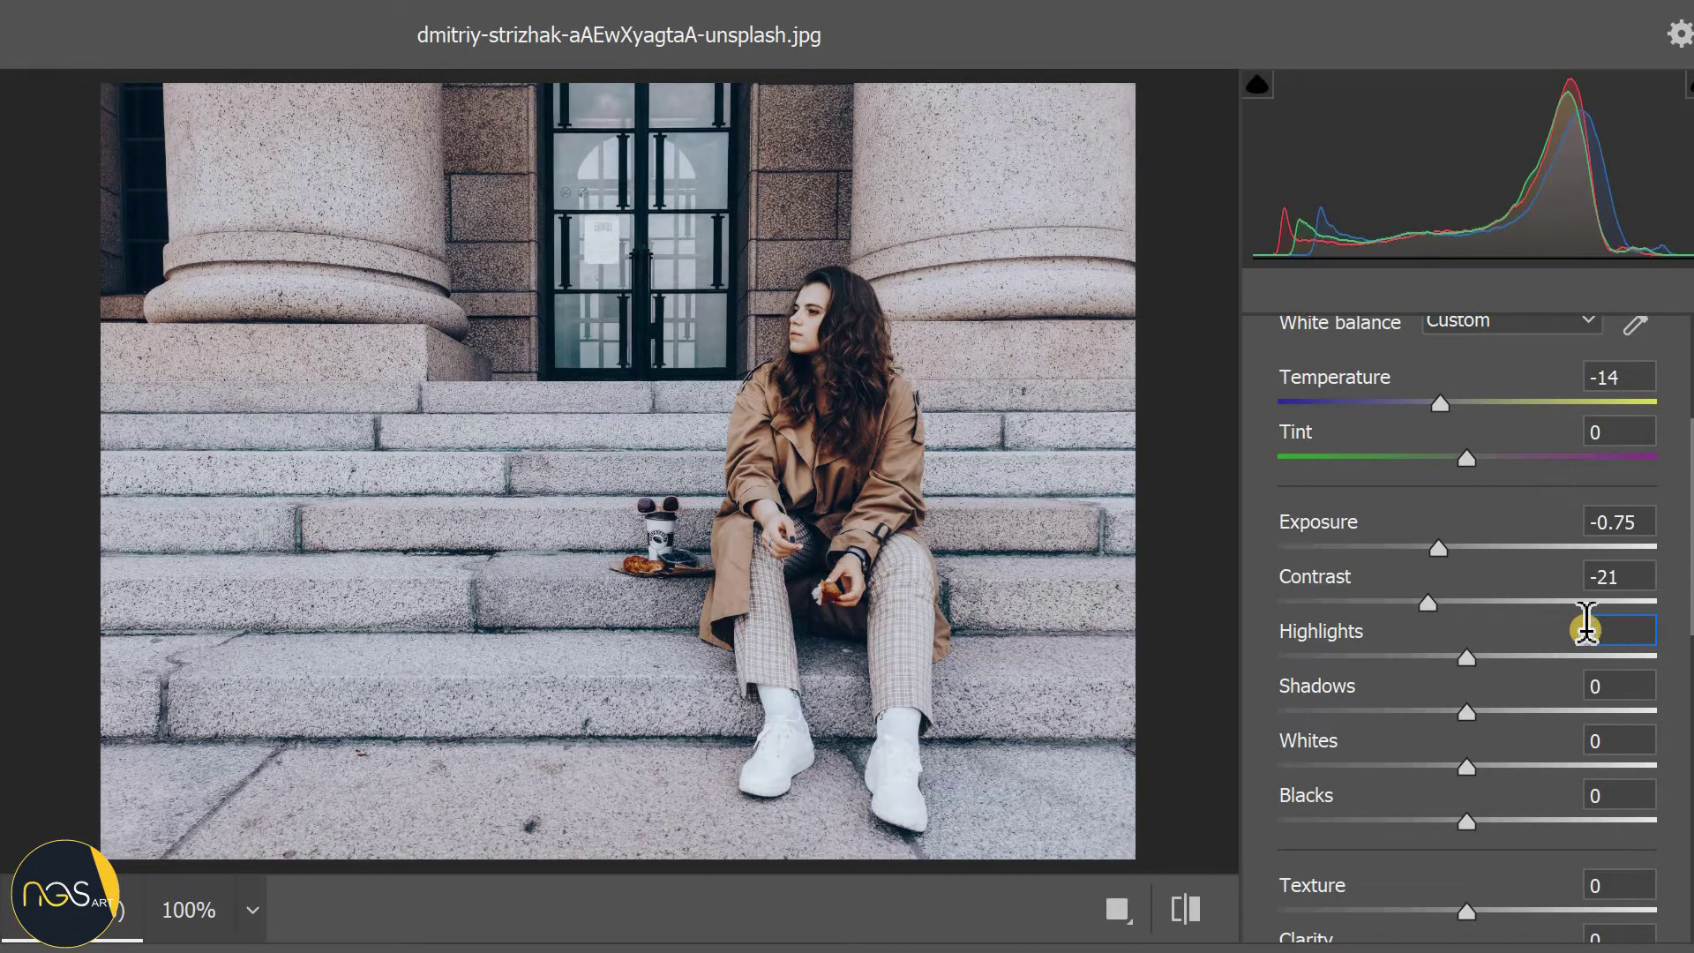
{"action": "type", "text": "-20"}
{"action": "key", "text": "Return"}
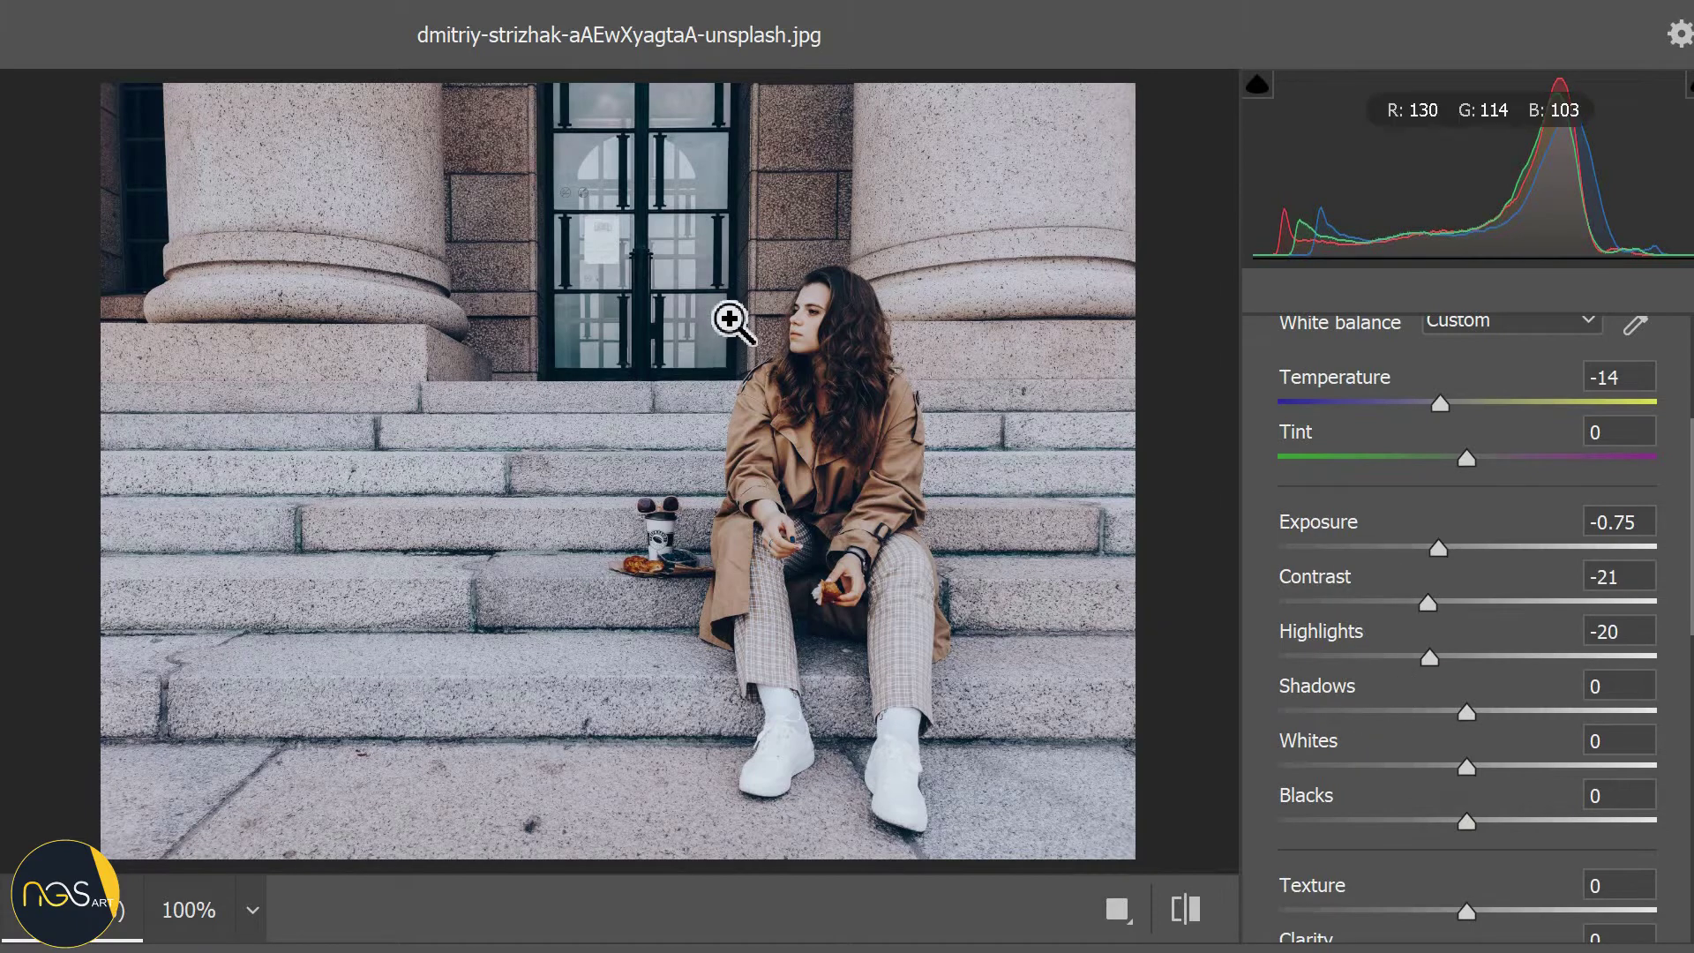
Step: Test Shadows and Whites, leave both at 0, and zoom to 100% on the face
{"action": "scroll", "coordinate": [750, 423], "scroll_direction": "down", "scroll_amount": 1}
{"action": "scroll", "coordinate": [821, 370], "scroll_direction": "down", "scroll_amount": 1}
{"action": "scroll", "coordinate": [847, 317], "scroll_direction": "up", "scroll_amount": 2}
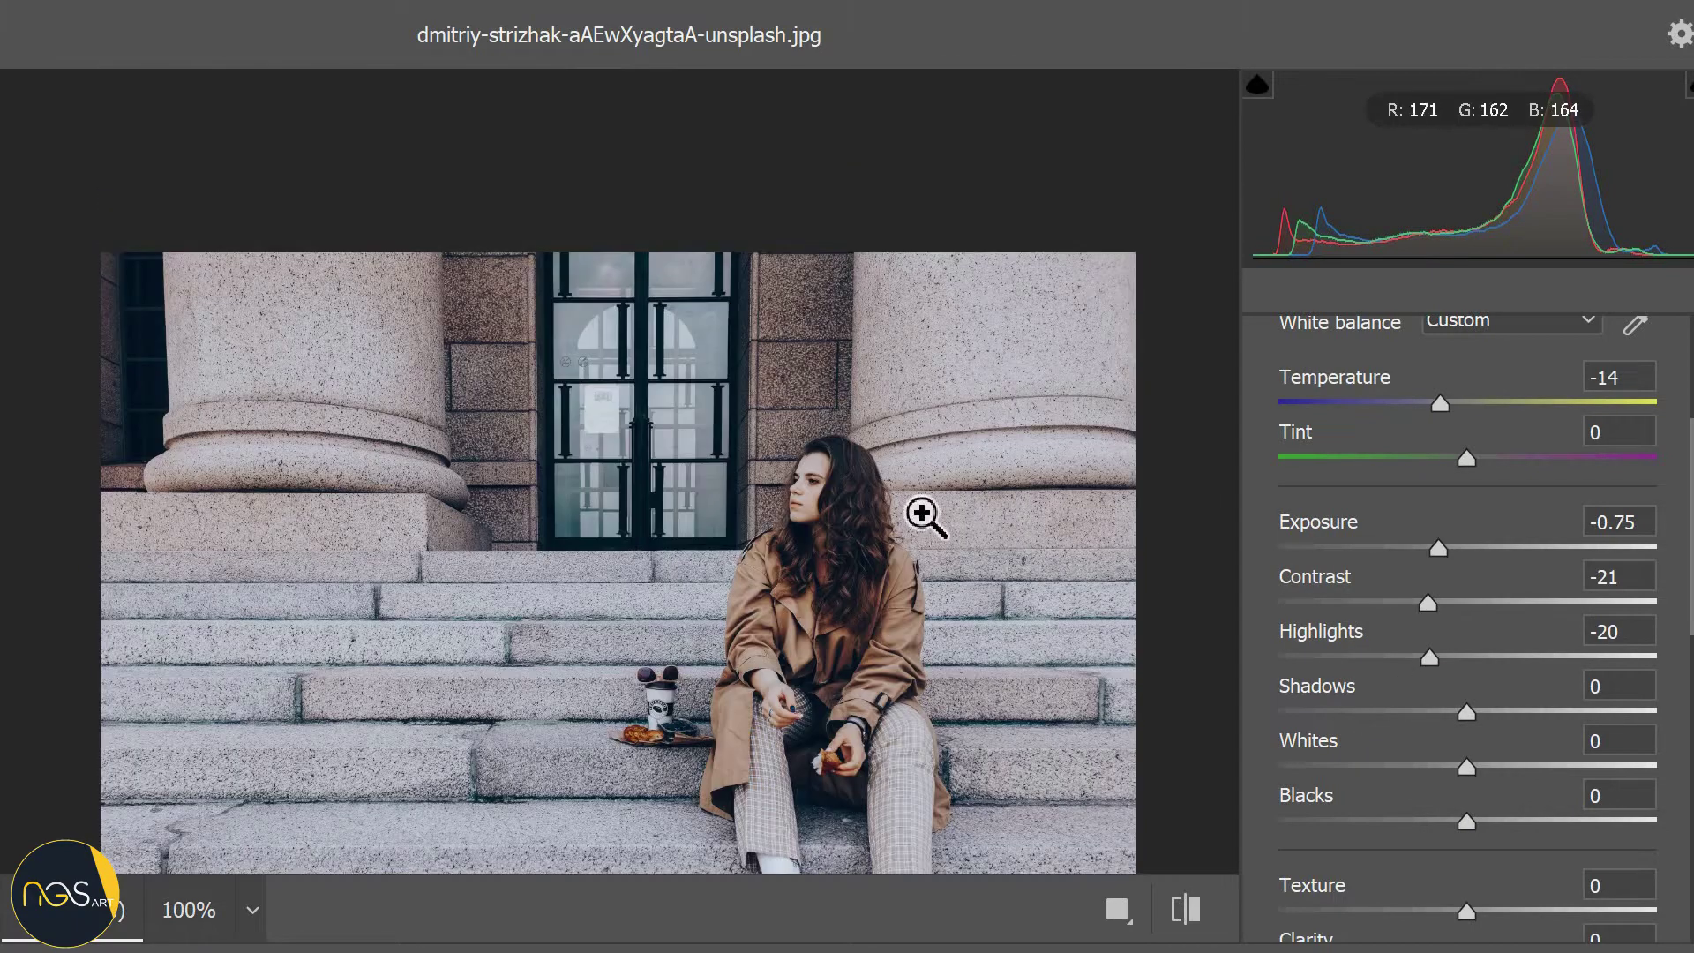
{"action": "scroll", "coordinate": [1517, 706], "scroll_direction": "down", "scroll_amount": 2}
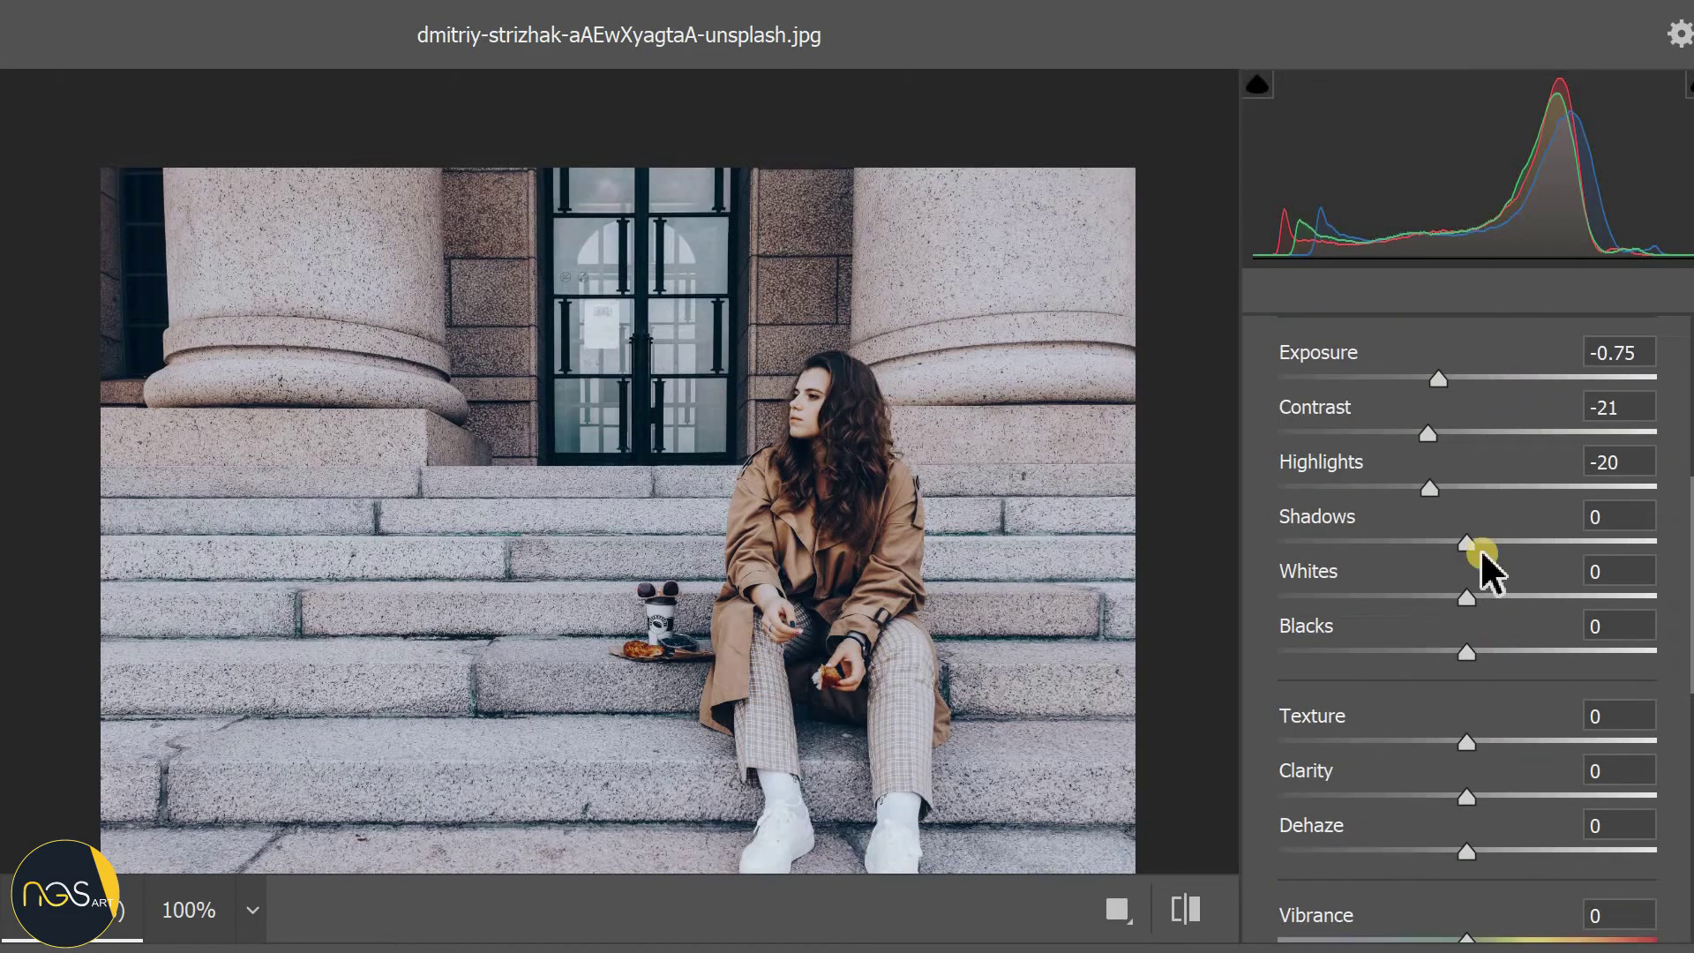
{"action": "mouse_move", "coordinate": [1460, 543]}
{"action": "left_mouse_down"}
{"action": "mouse_move", "coordinate": [1478, 600]}
{"action": "mouse_move", "coordinate": [1410, 617]}
{"action": "mouse_move", "coordinate": [1453, 657]}
{"action": "left_mouse_up"}
{"action": "left_click", "coordinate": [1425, 653]}
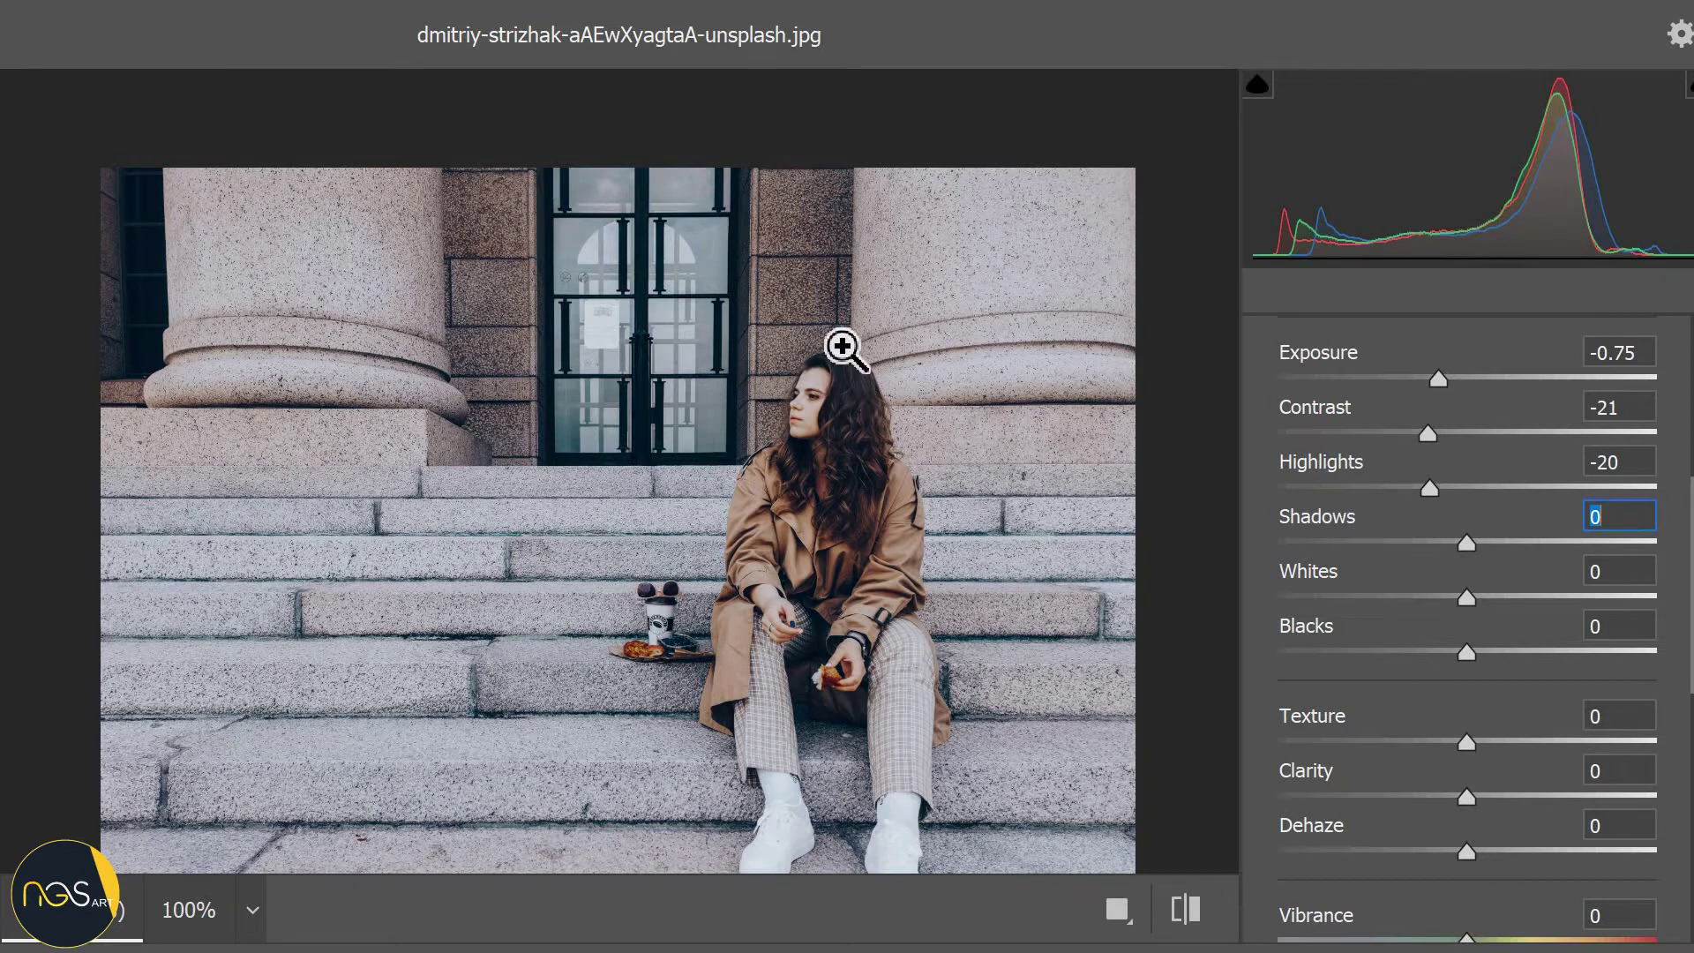
{"action": "scroll", "coordinate": [877, 420], "scroll_direction": "down", "scroll_amount": 2}
{"action": "scroll", "coordinate": [1467, 618], "scroll_direction": "down", "scroll_amount": 2}
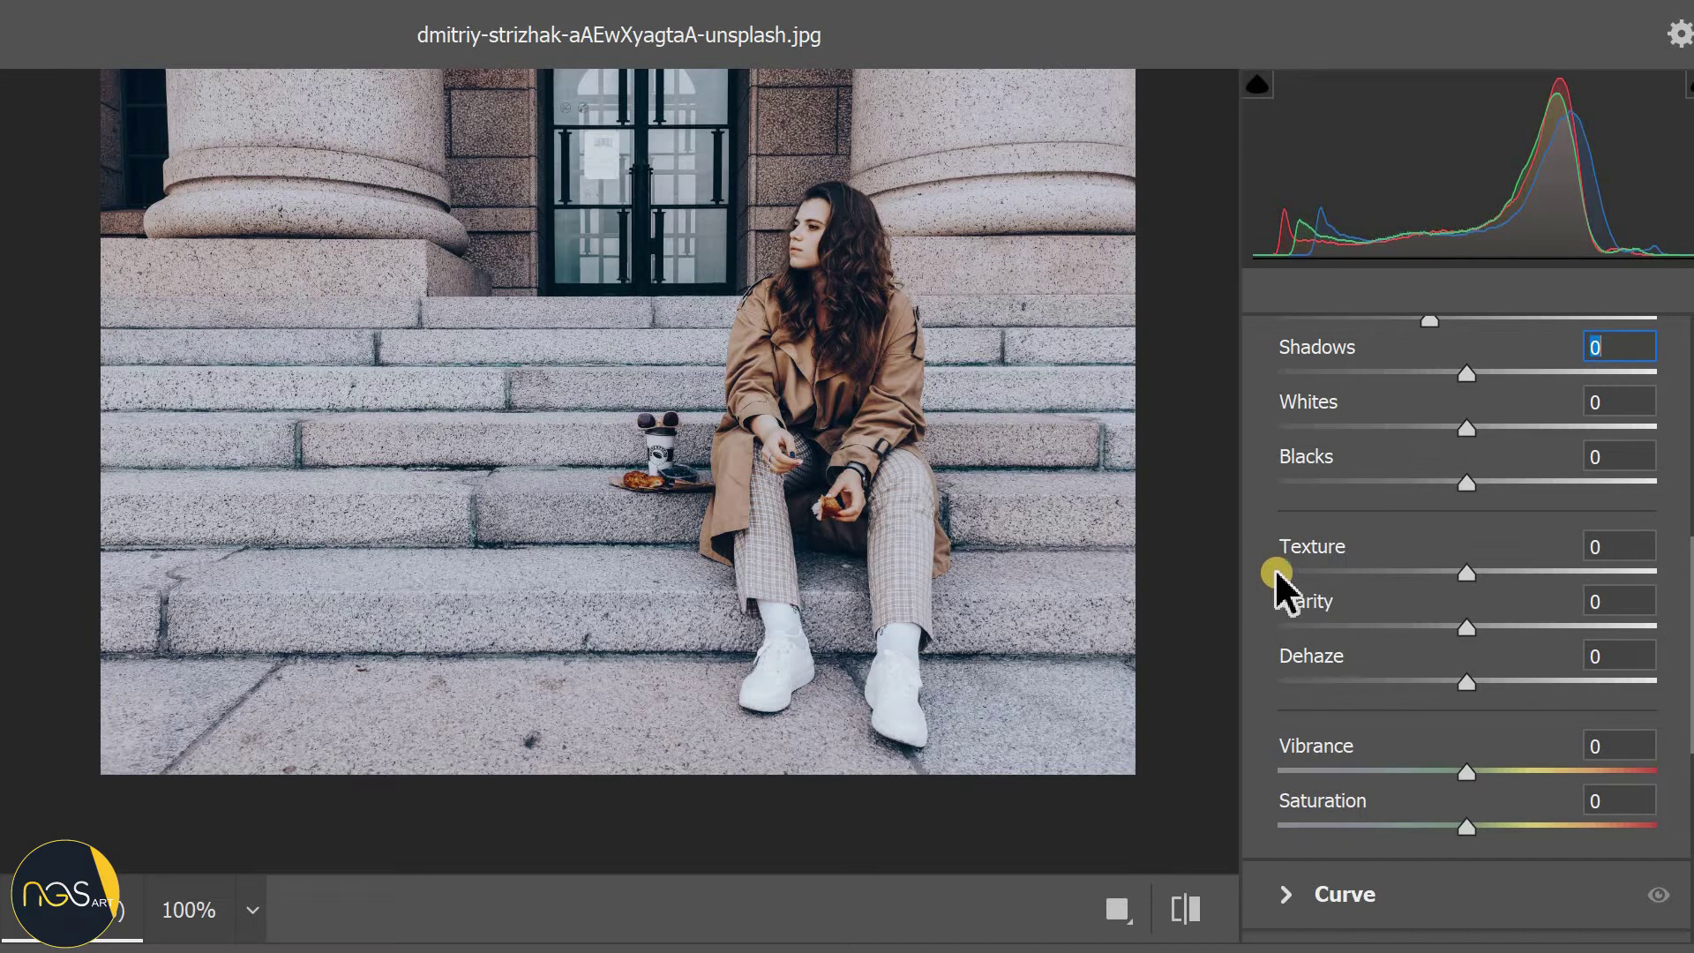
{"action": "left_click", "coordinate": [1334, 600]}
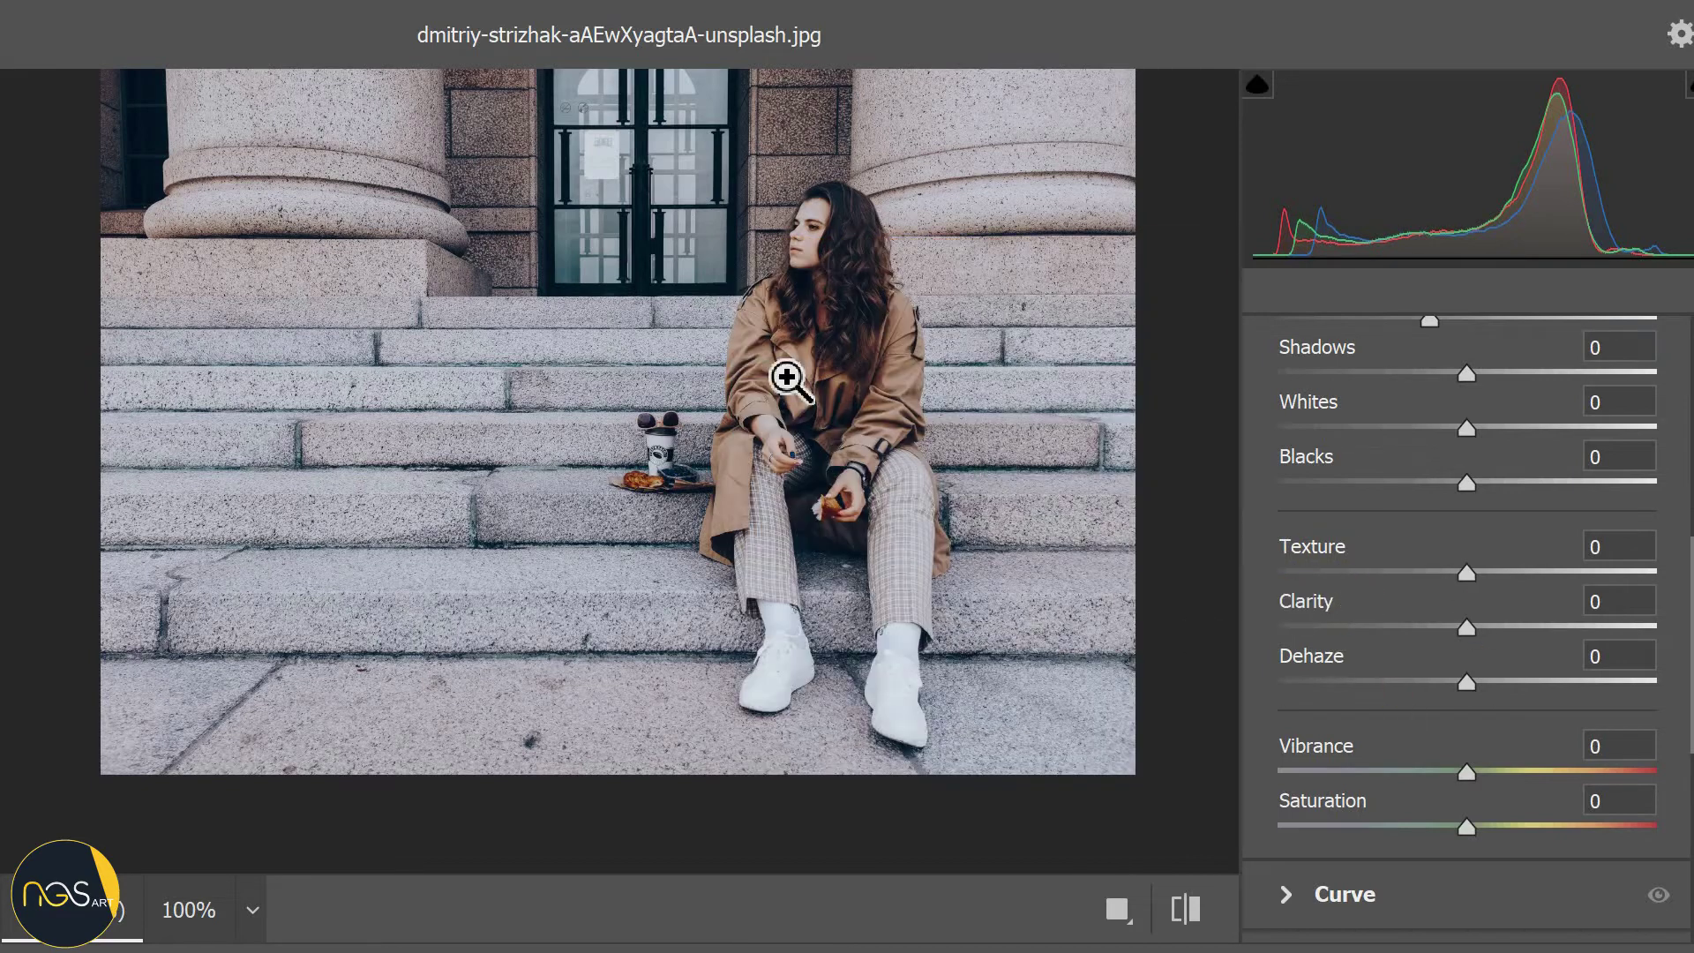
{"action": "scroll", "coordinate": [790, 377], "scroll_direction": "up", "scroll_amount": 2}
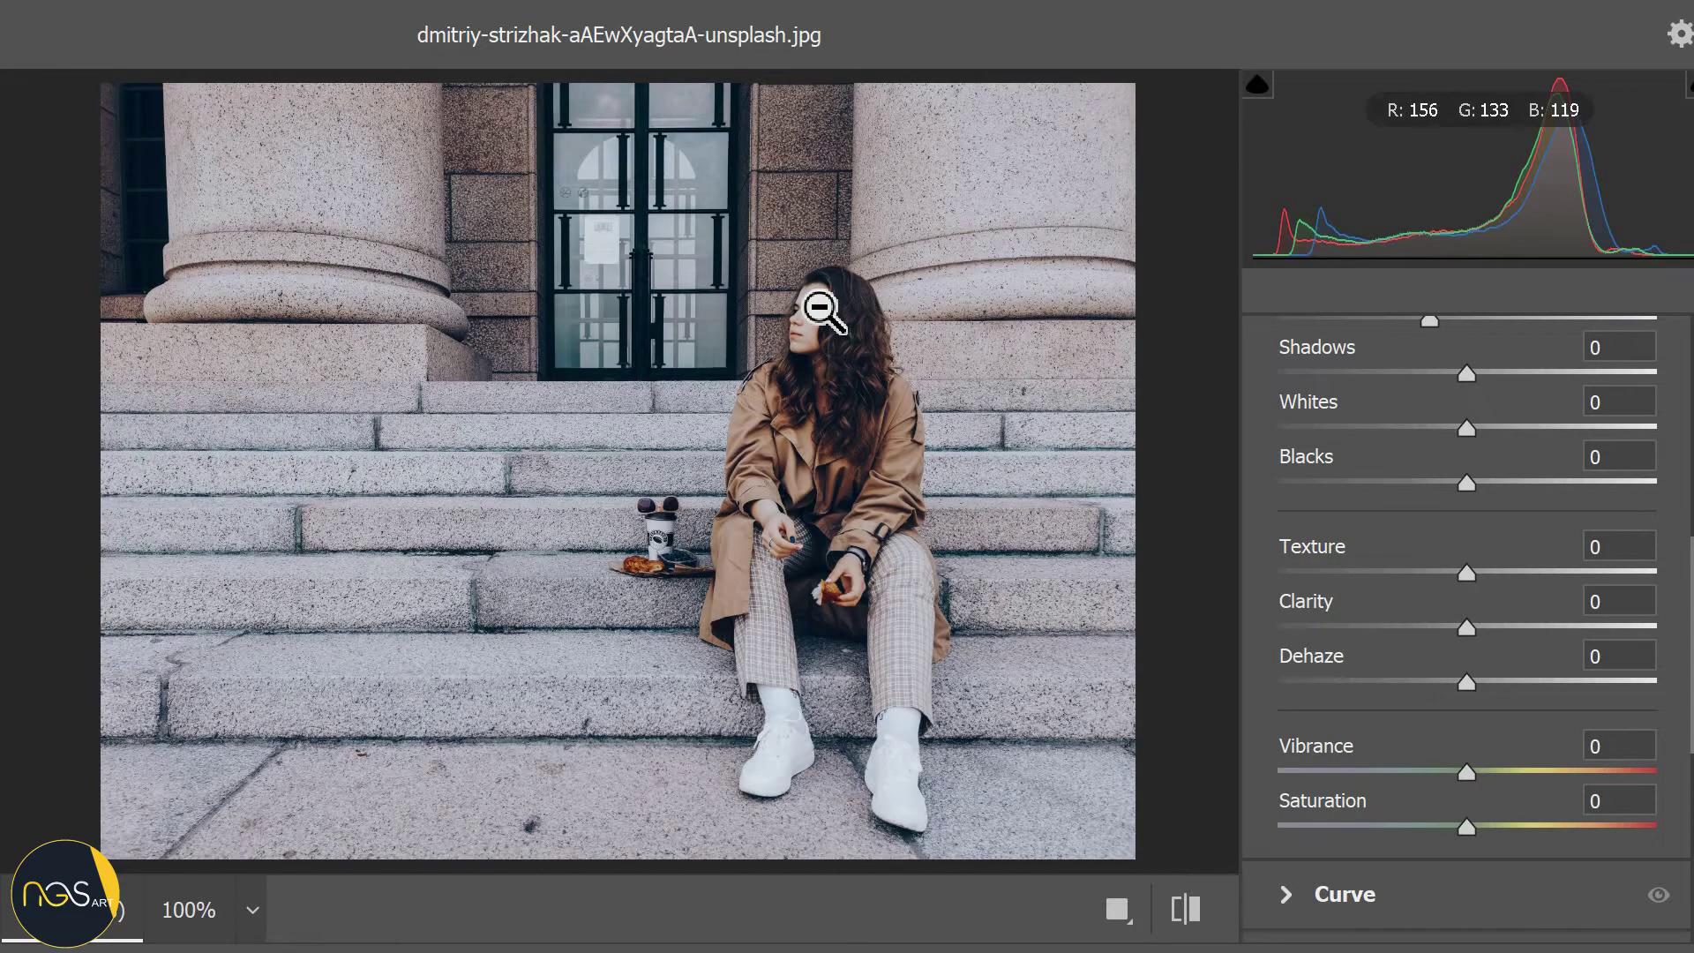
{"action": "left_click", "coordinate": [818, 309]}
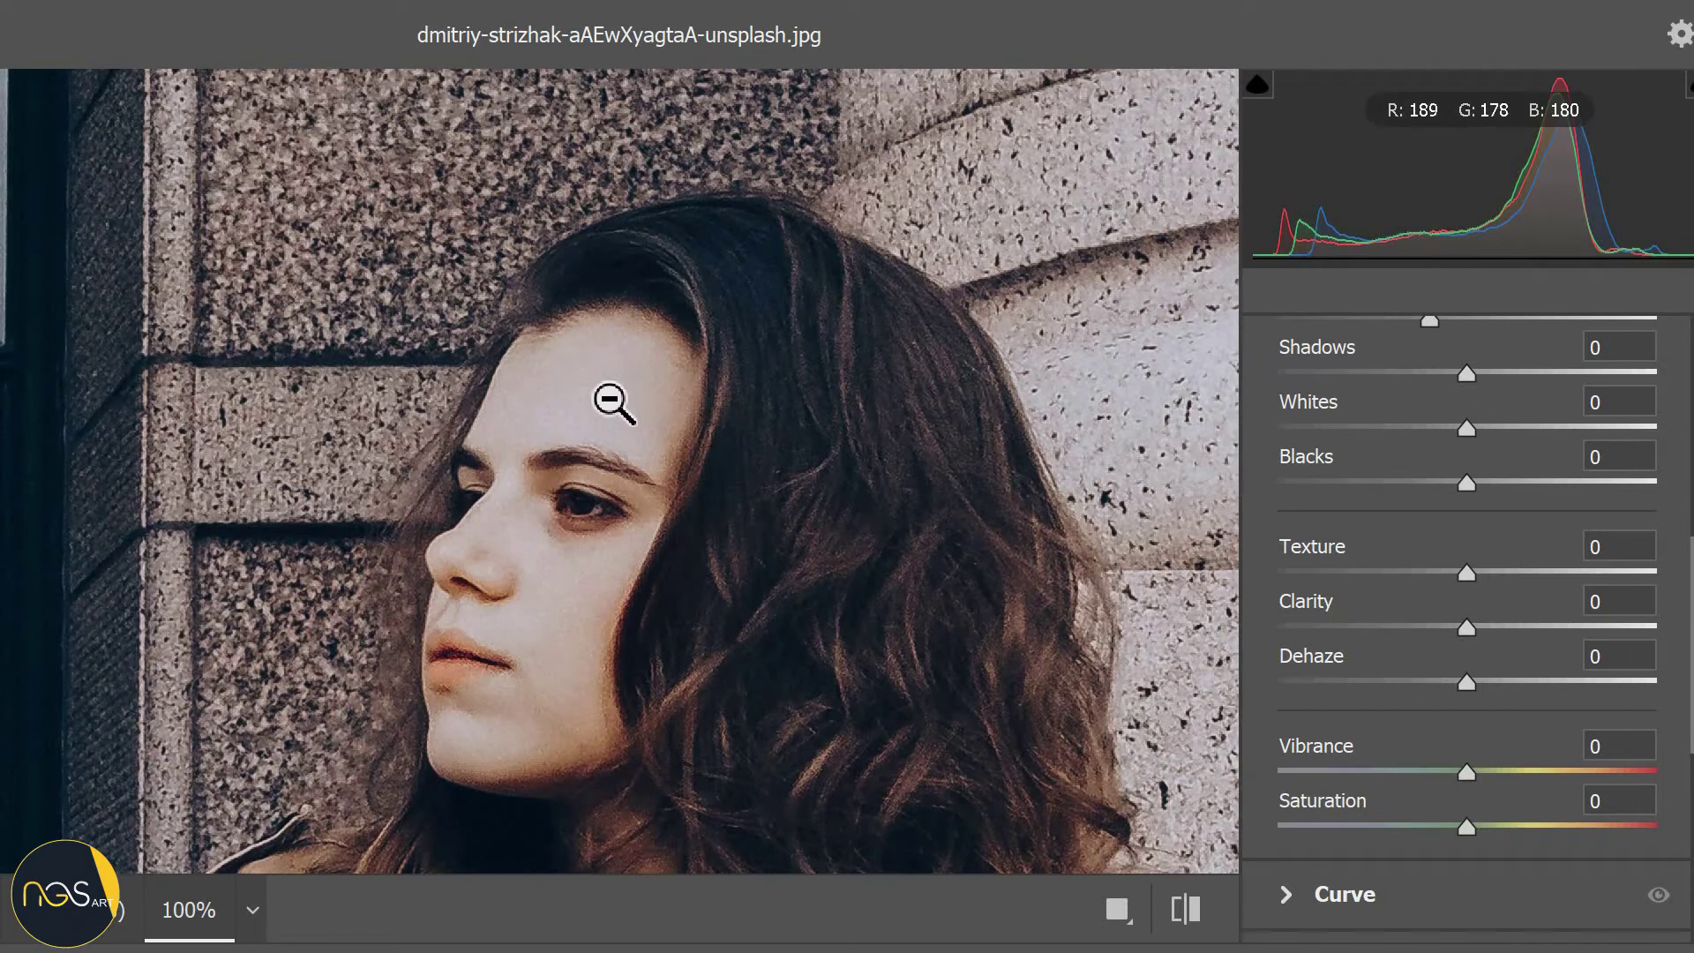
{"action": "scroll", "coordinate": [613, 404], "scroll_direction": "down", "scroll_amount": 2}
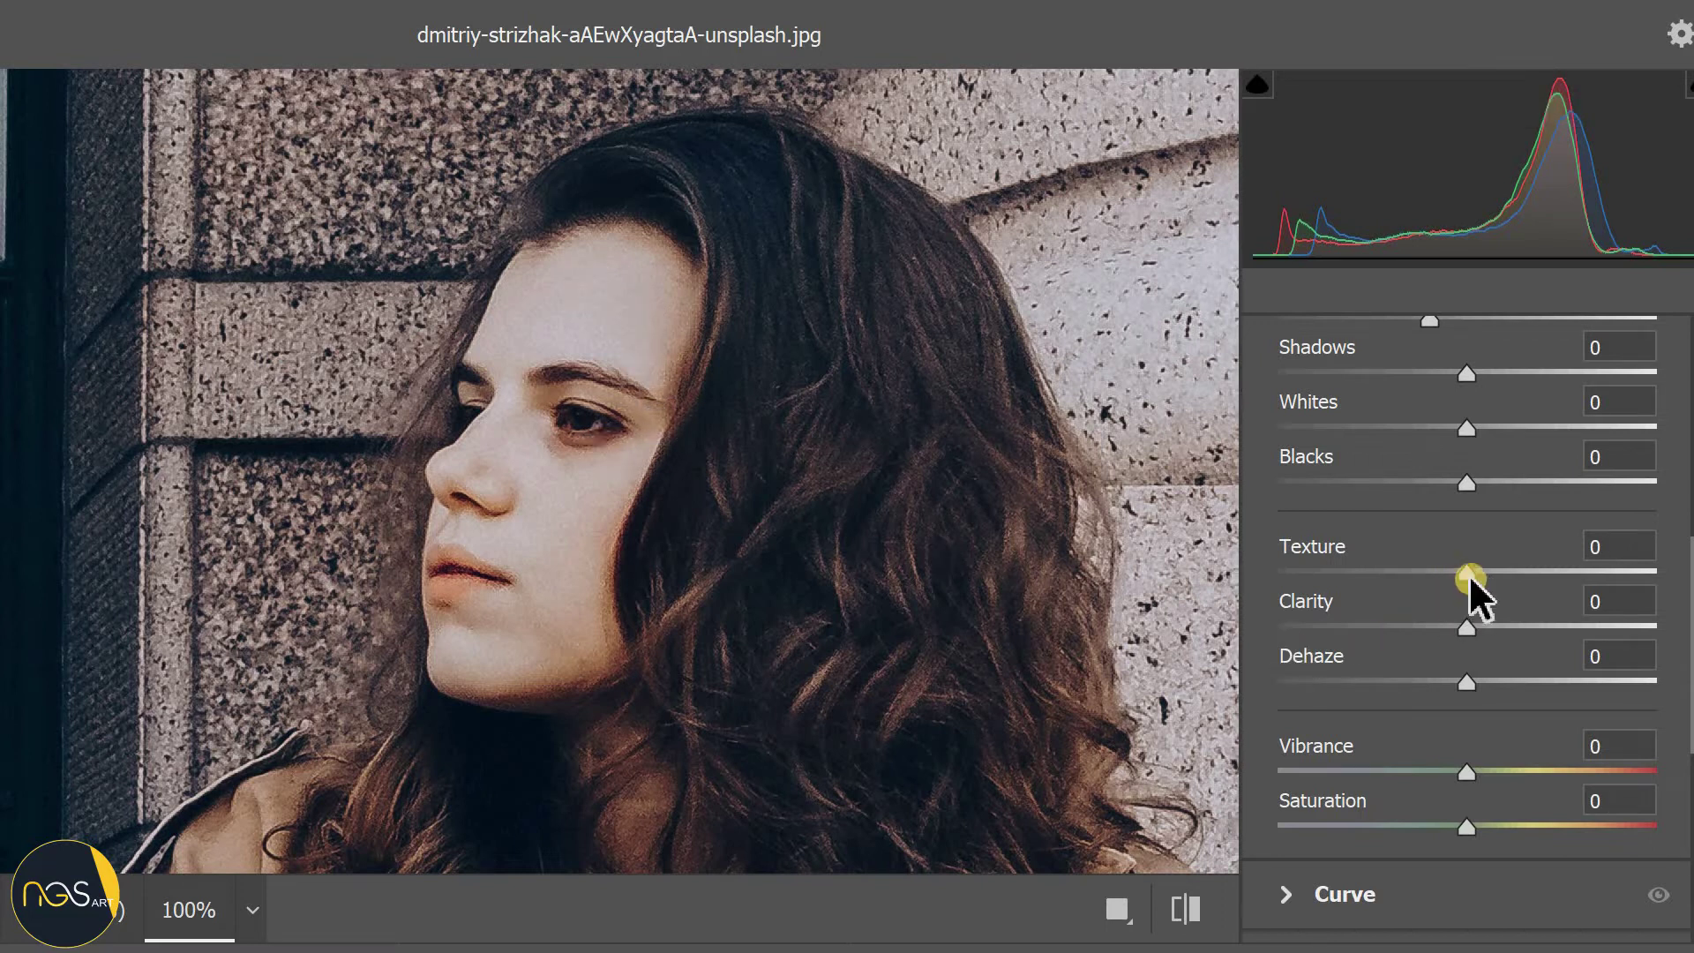
Step: Test Clarity down to -100, return it to 0, and raise Texture to +20
{"action": "mouse_move", "coordinate": [1454, 576]}
{"action": "left_mouse_down"}
{"action": "mouse_move", "coordinate": [1273, 575]}
{"action": "mouse_move", "coordinate": [1494, 575]}
{"action": "mouse_move", "coordinate": [1220, 575]}
{"action": "mouse_move", "coordinate": [1547, 574]}
{"action": "mouse_move", "coordinate": [1278, 574]}
{"action": "left_mouse_up"}
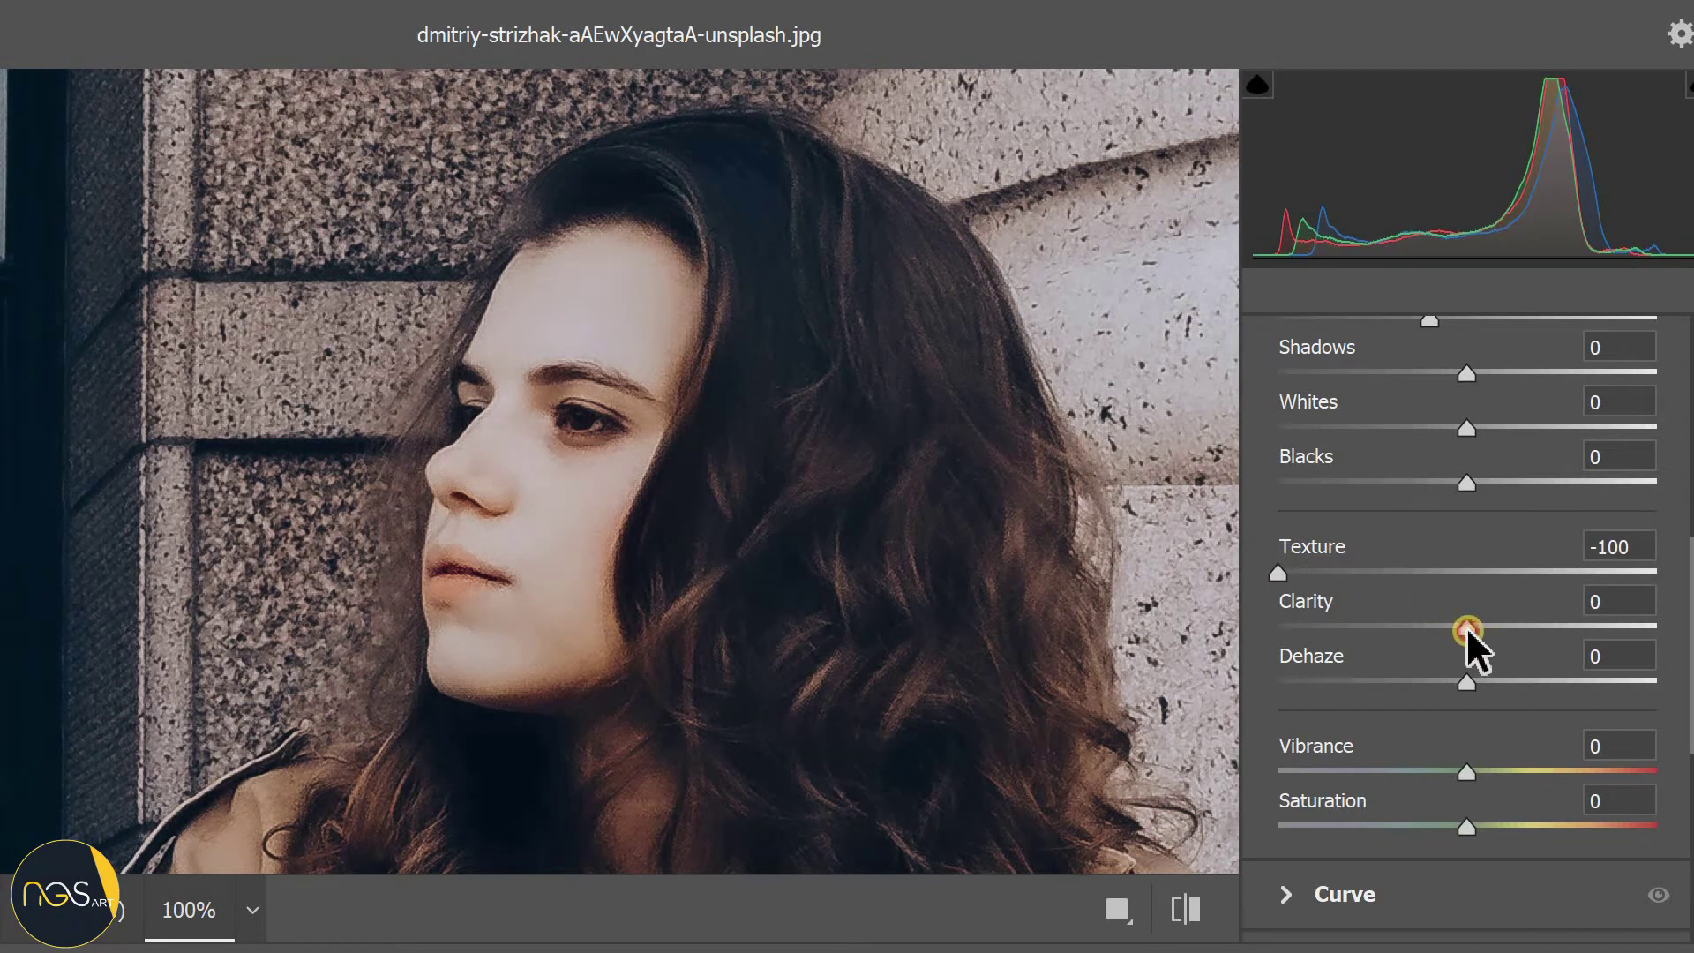
{"action": "mouse_move", "coordinate": [1467, 630]}
{"action": "left_mouse_down"}
{"action": "mouse_move", "coordinate": [1255, 617]}
{"action": "mouse_move", "coordinate": [1304, 628]}
{"action": "left_mouse_up"}
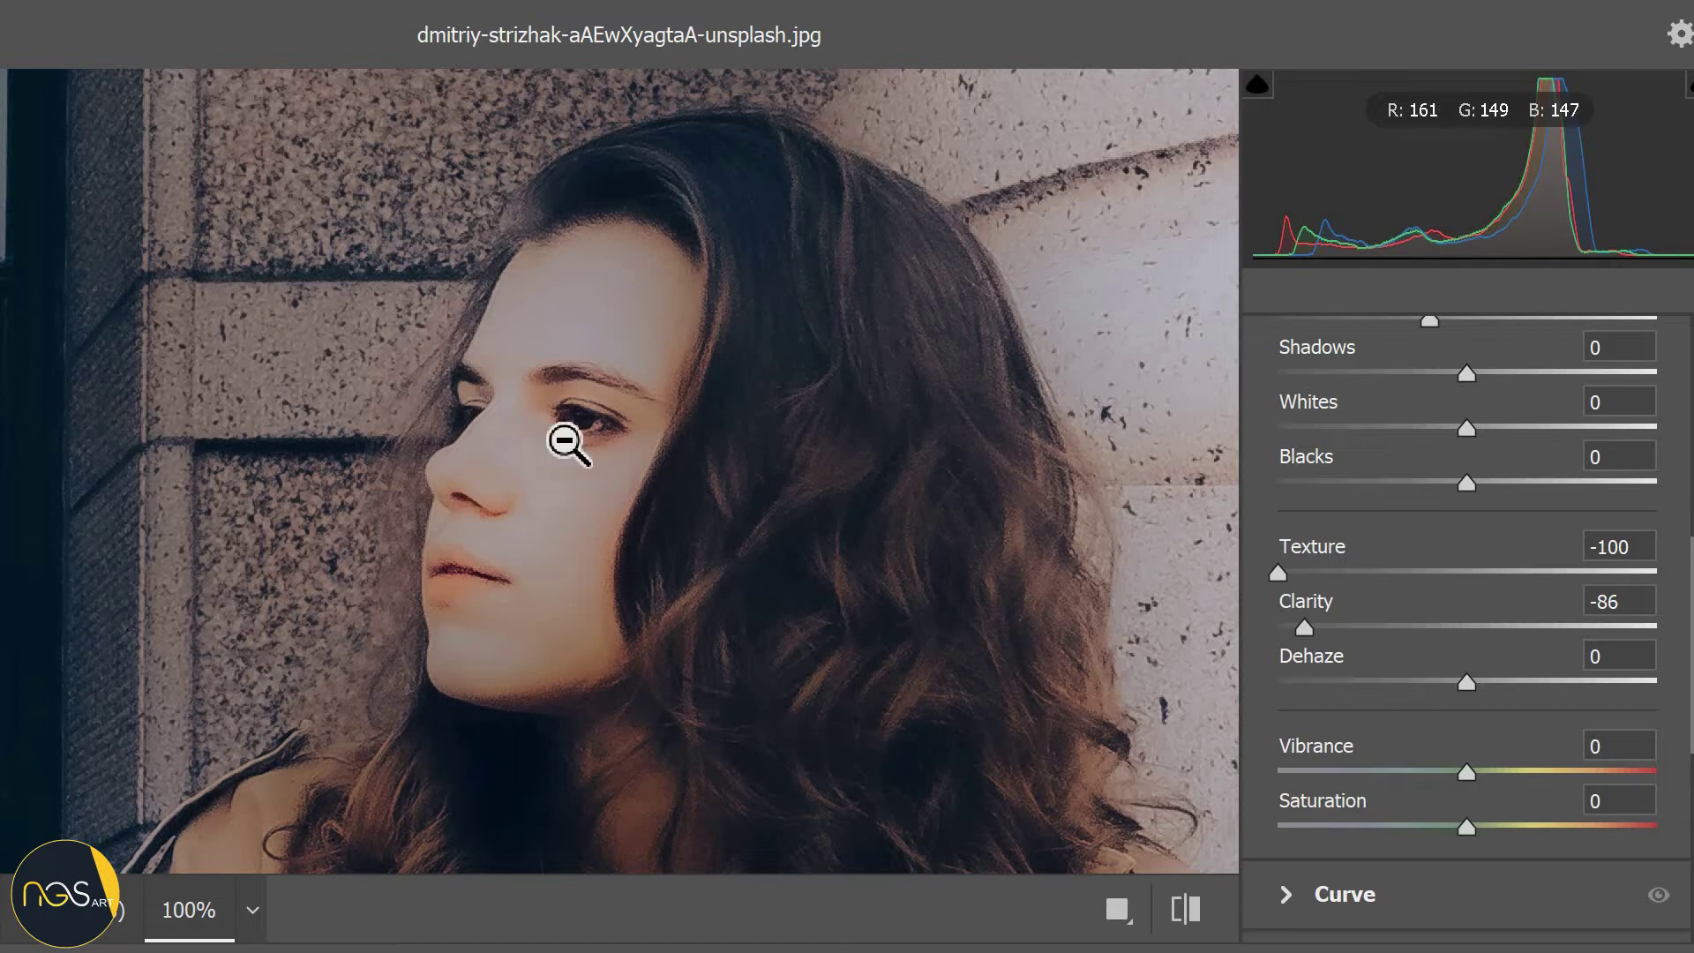
{"action": "left_click_drag", "start_coordinate": [1306, 628], "coordinate": [1440, 629]}
{"action": "left_click_drag", "start_coordinate": [1277, 572], "coordinate": [1437, 572]}
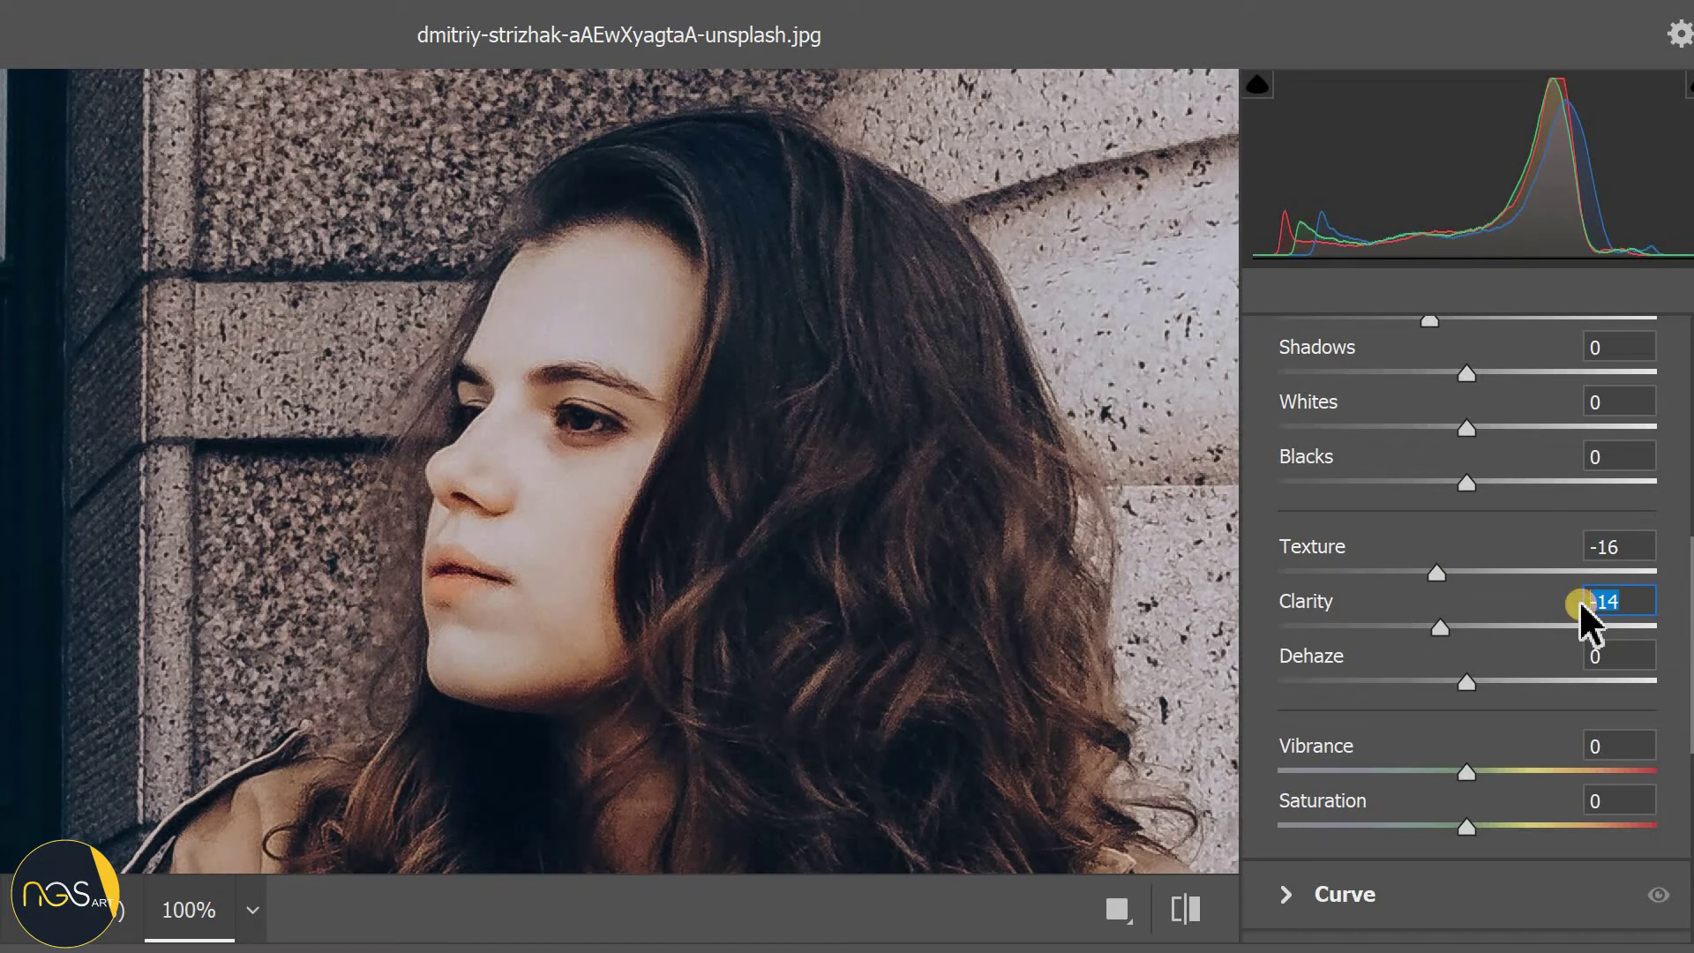
{"action": "type", "text": "0"}
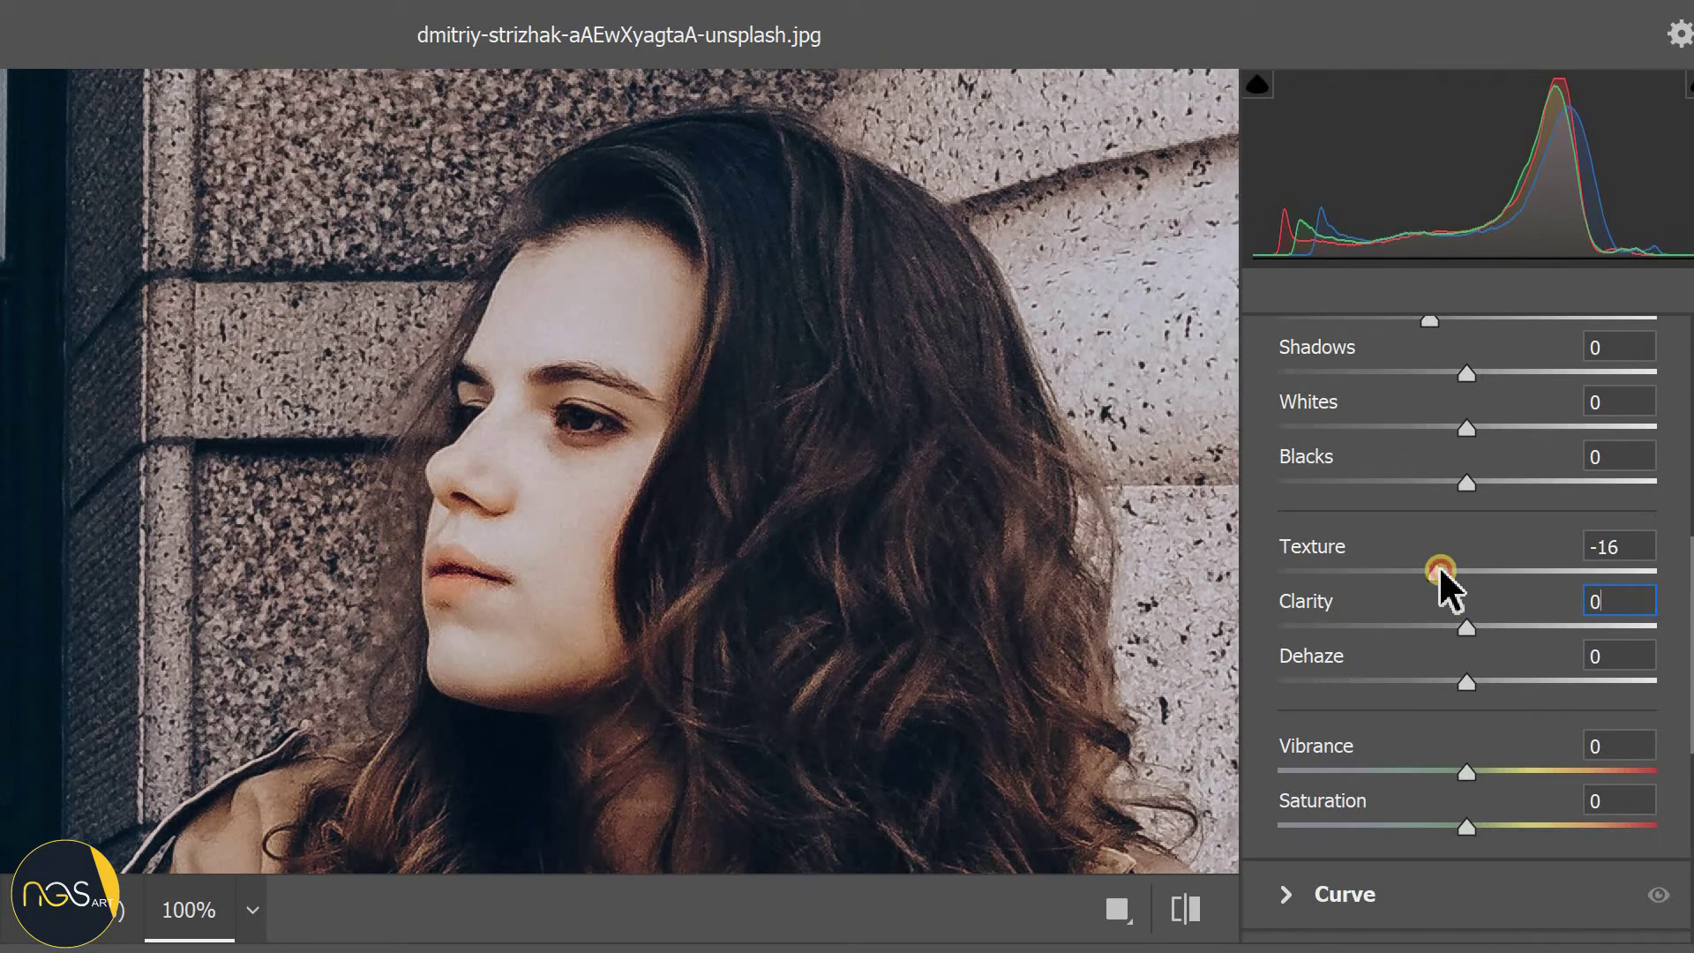
{"action": "left_click_drag", "start_coordinate": [1440, 572], "coordinate": [1526, 572]}
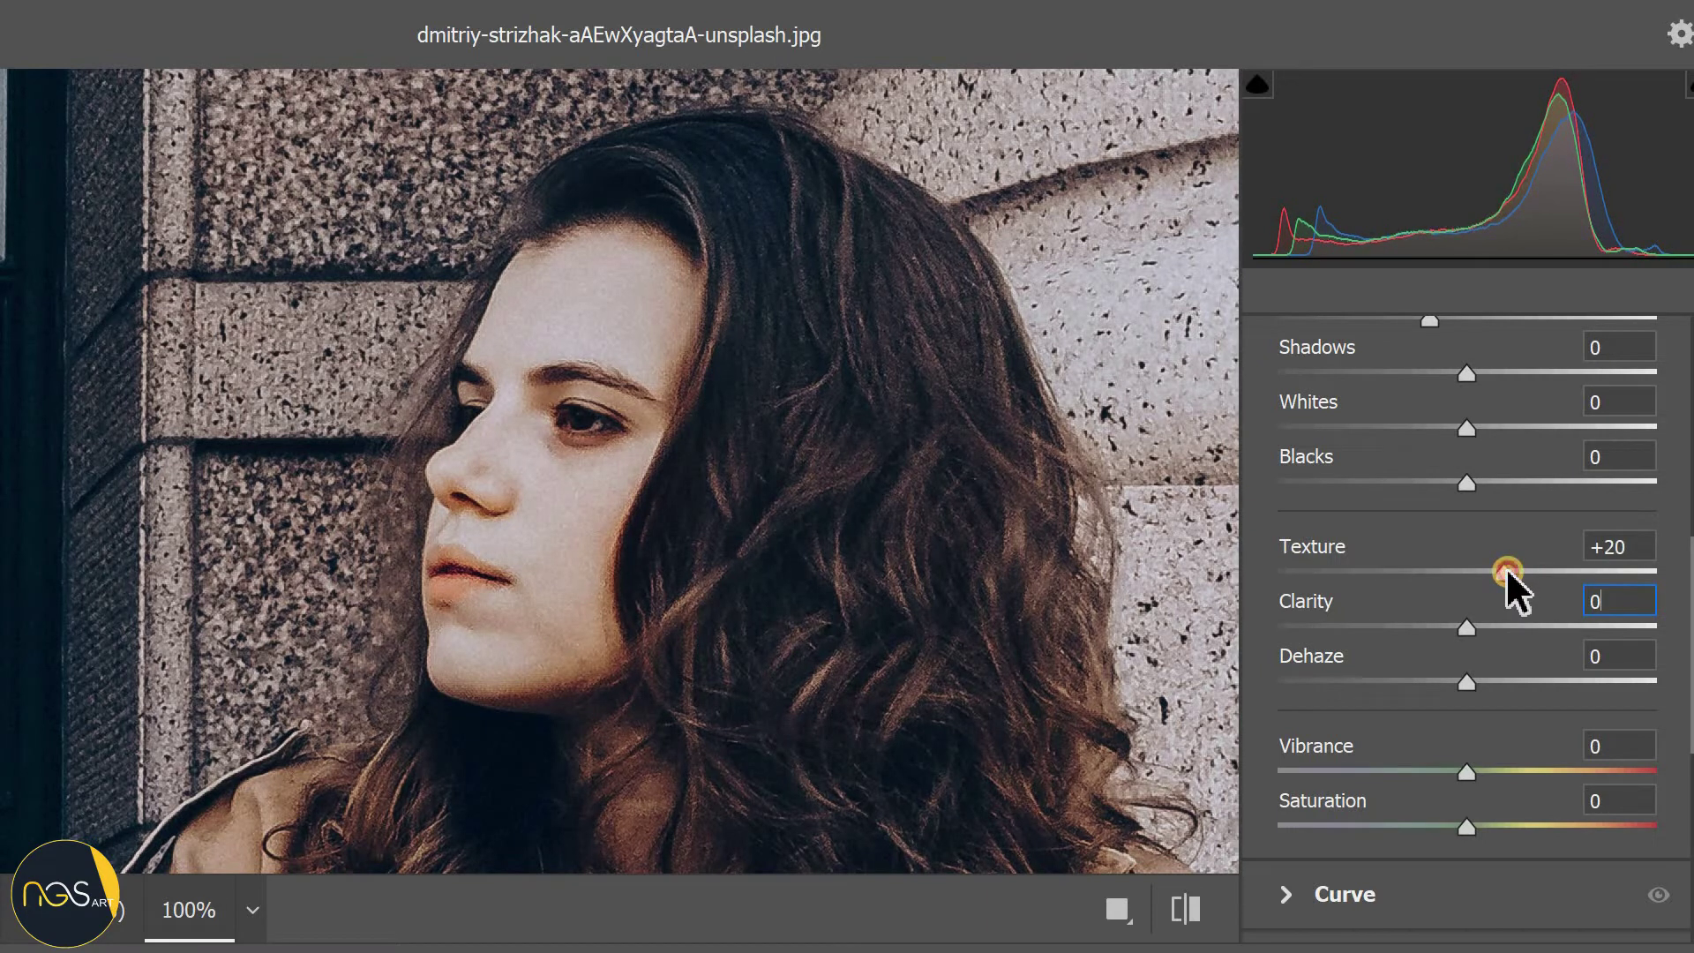
{"action": "scroll", "coordinate": [1458, 618], "scroll_direction": "down", "scroll_amount": 2}
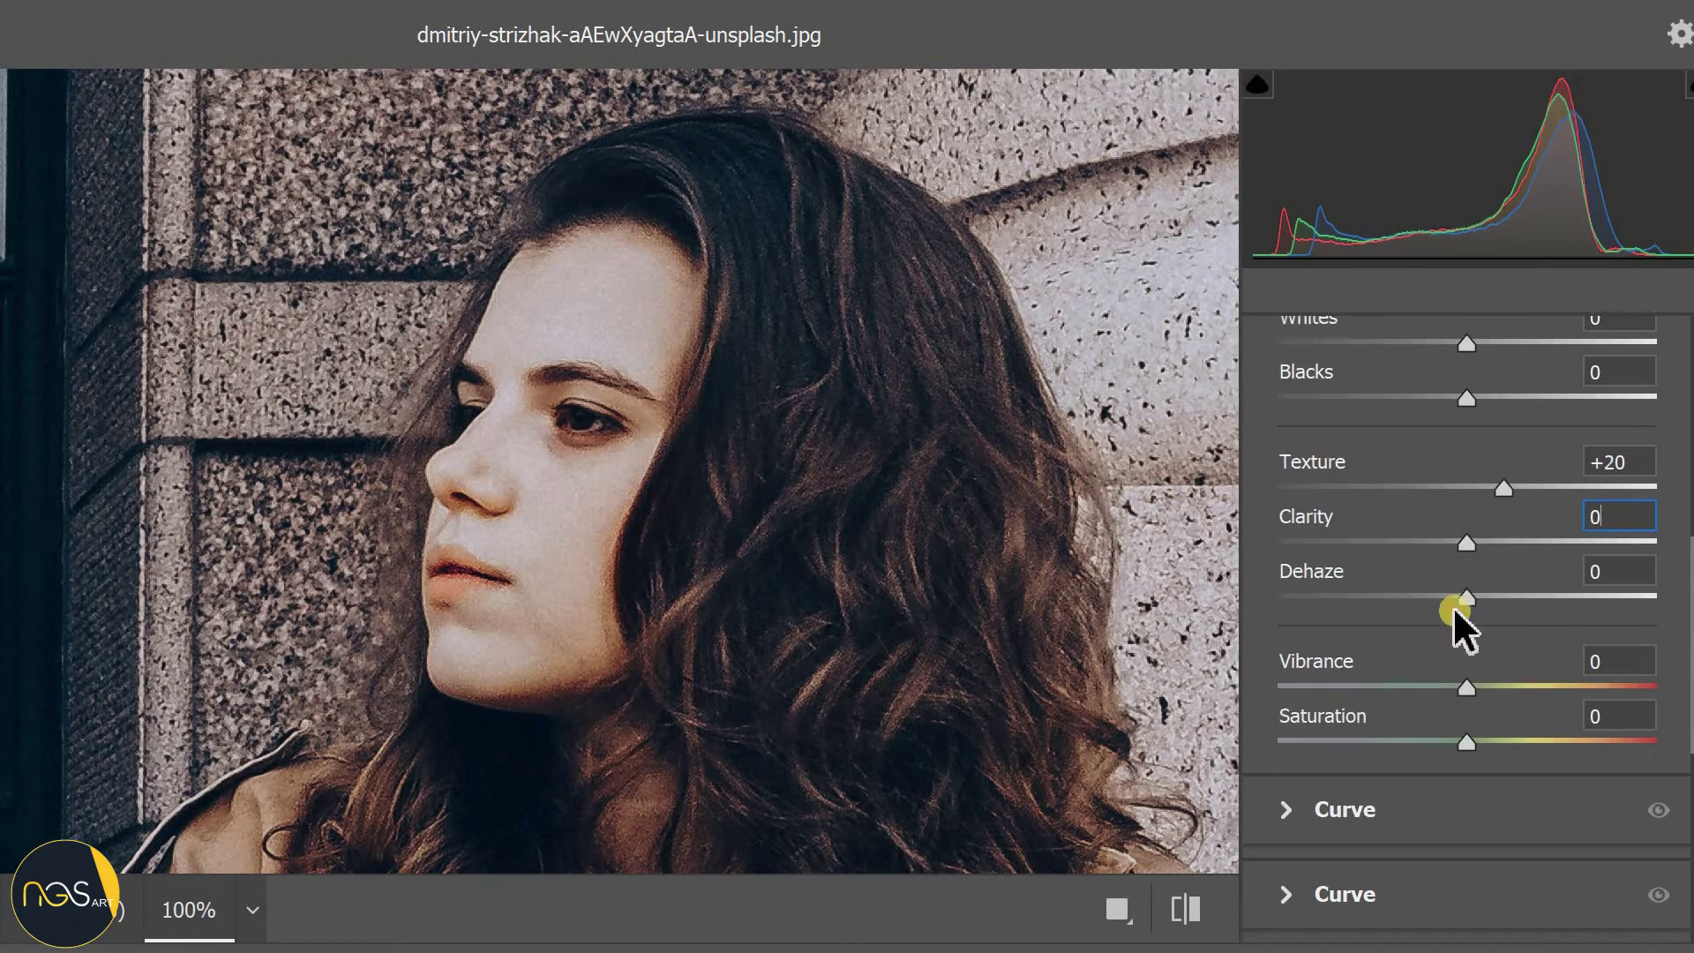
{"action": "scroll", "coordinate": [1458, 622], "scroll_direction": "down", "scroll_amount": 2}
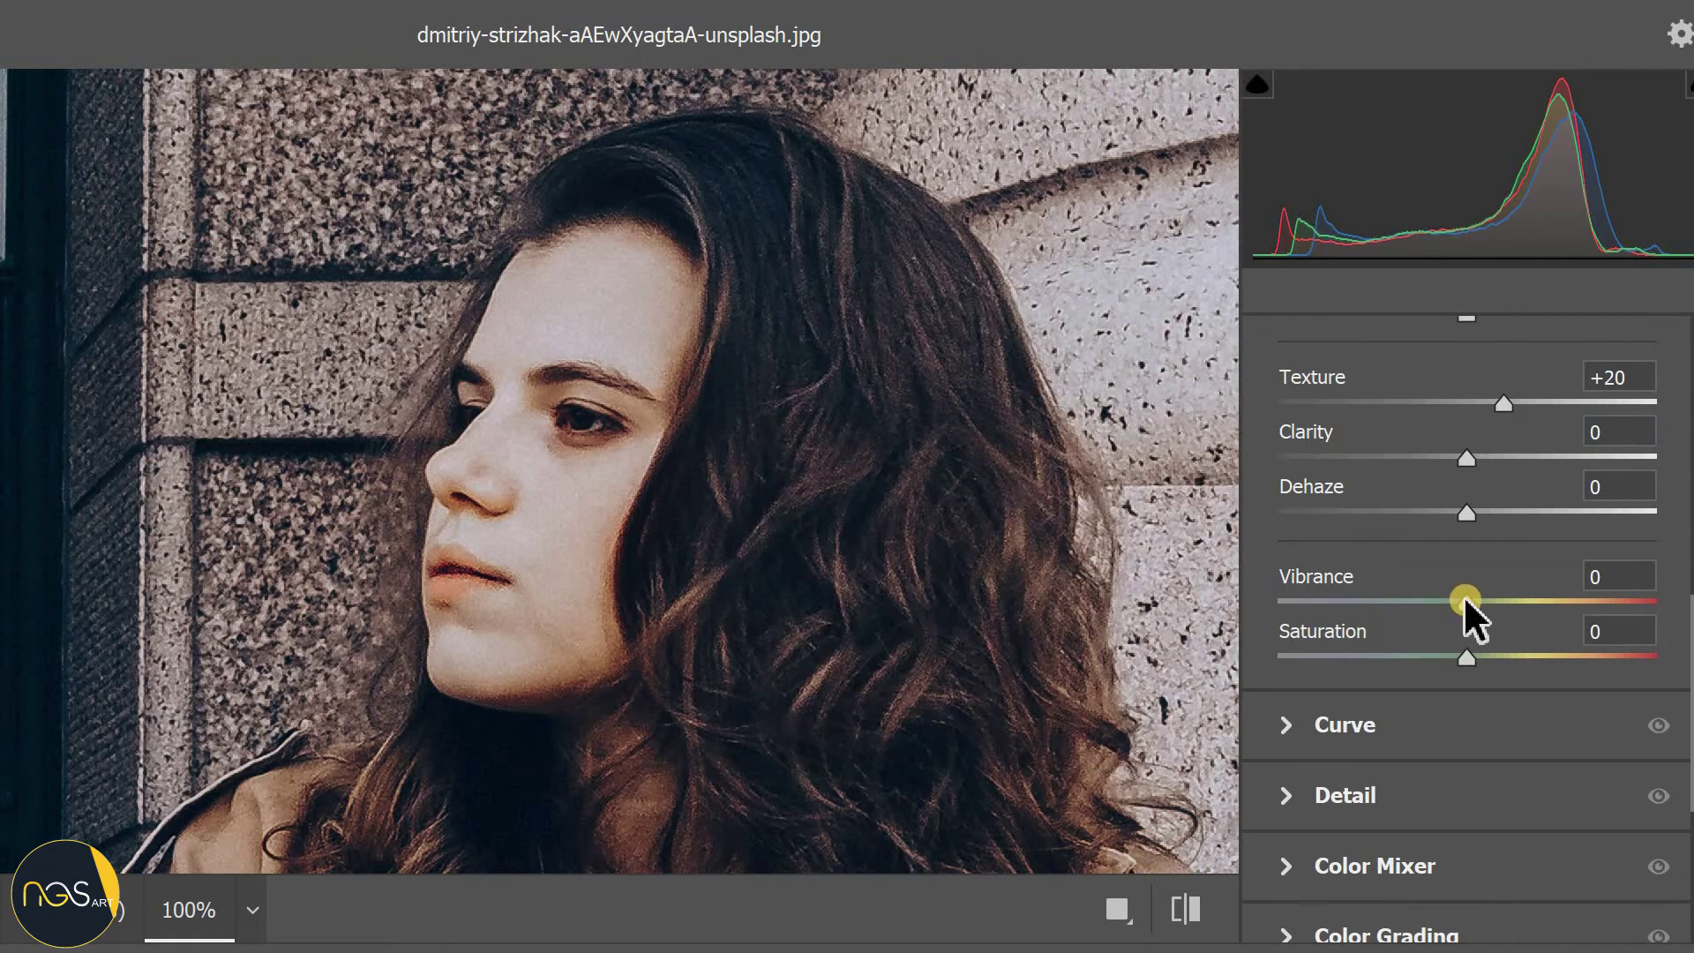
Step: Preview Vibrance at -100 and +7, reset it to 0, and zoom out to the whole photo
{"action": "left_click_drag", "start_coordinate": [1465, 601], "coordinate": [1687, 621]}
{"action": "mouse_move", "coordinate": [1511, 615]}
{"action": "left_mouse_down"}
{"action": "mouse_move", "coordinate": [1248, 597]}
{"action": "mouse_move", "coordinate": [1639, 648]}
{"action": "mouse_move", "coordinate": [1481, 639]}
{"action": "left_mouse_up"}
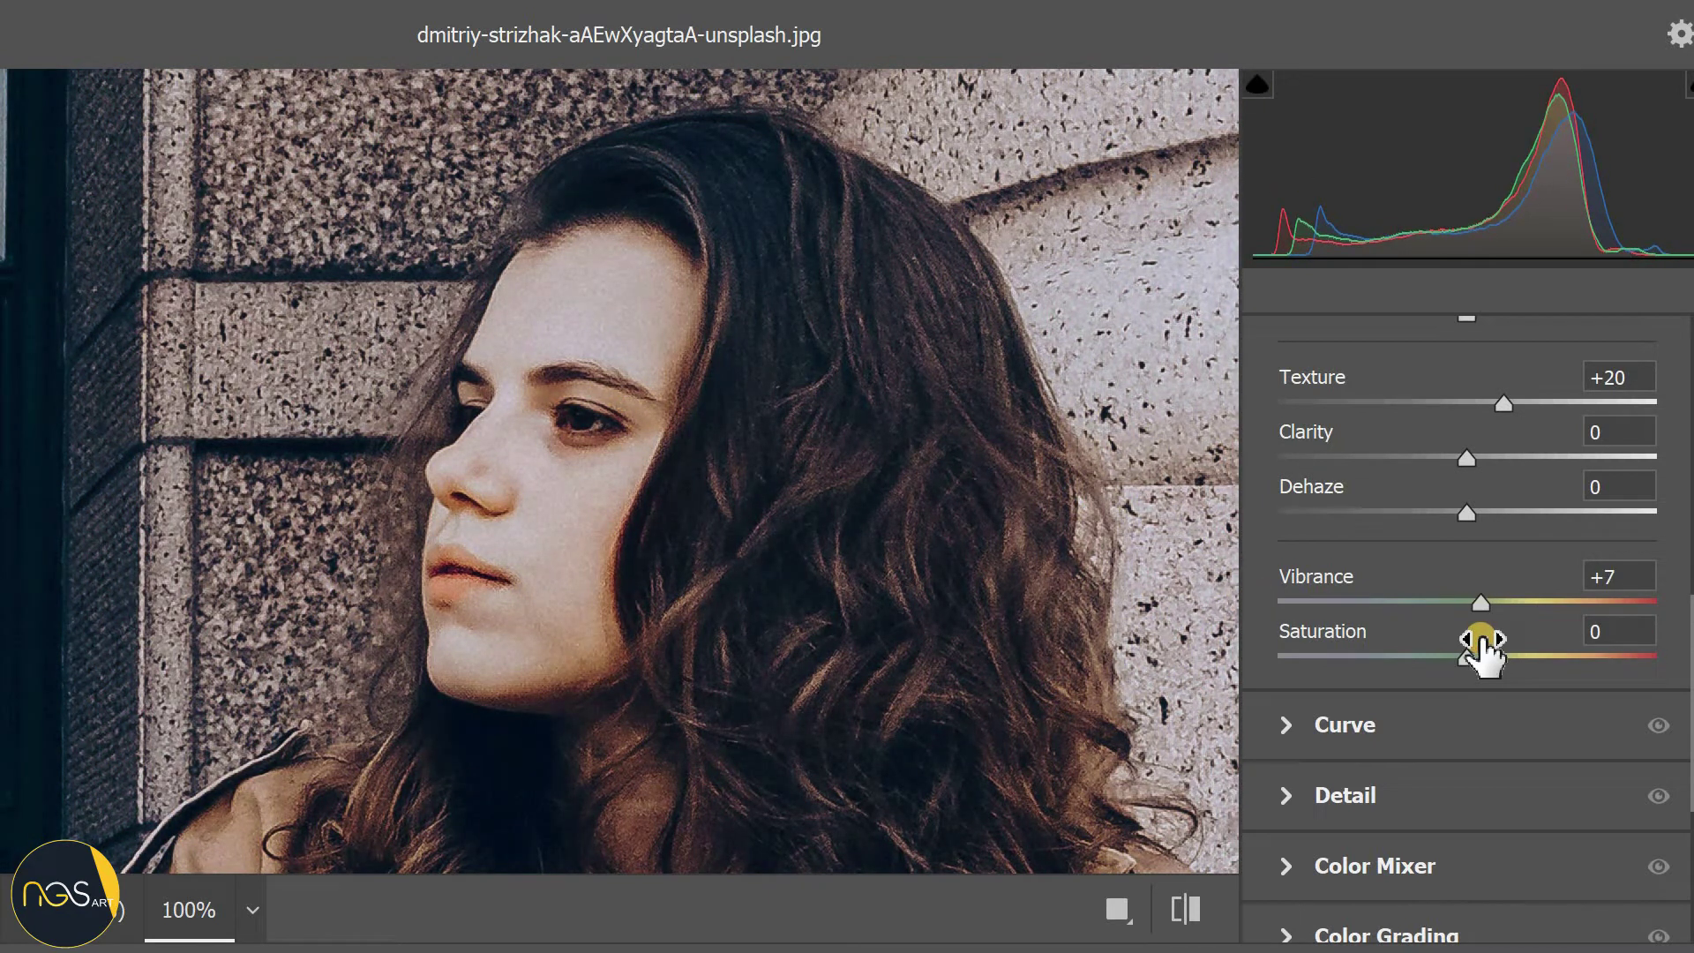
{"action": "double_click", "coordinate": [1460, 602]}
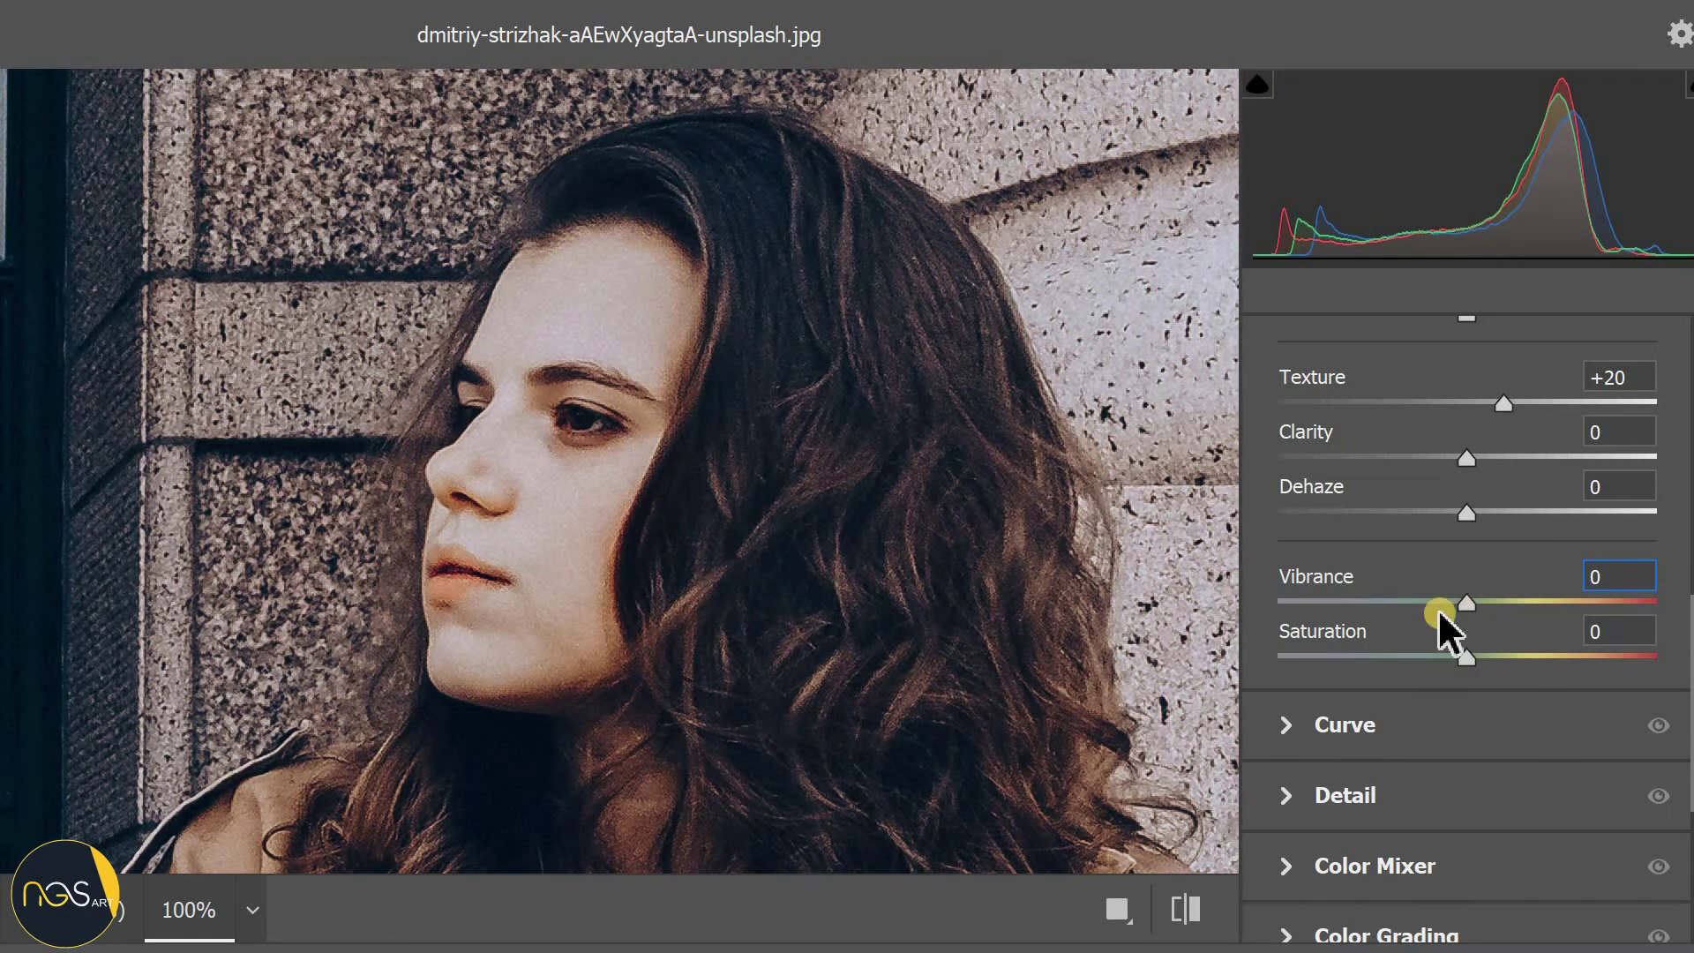
{"action": "scroll", "coordinate": [1411, 688], "scroll_direction": "down", "scroll_amount": 3}
{"action": "scroll", "coordinate": [1369, 759], "scroll_direction": "down", "scroll_amount": 1}
{"action": "scroll", "coordinate": [1403, 723], "scroll_direction": "up", "scroll_amount": 10}
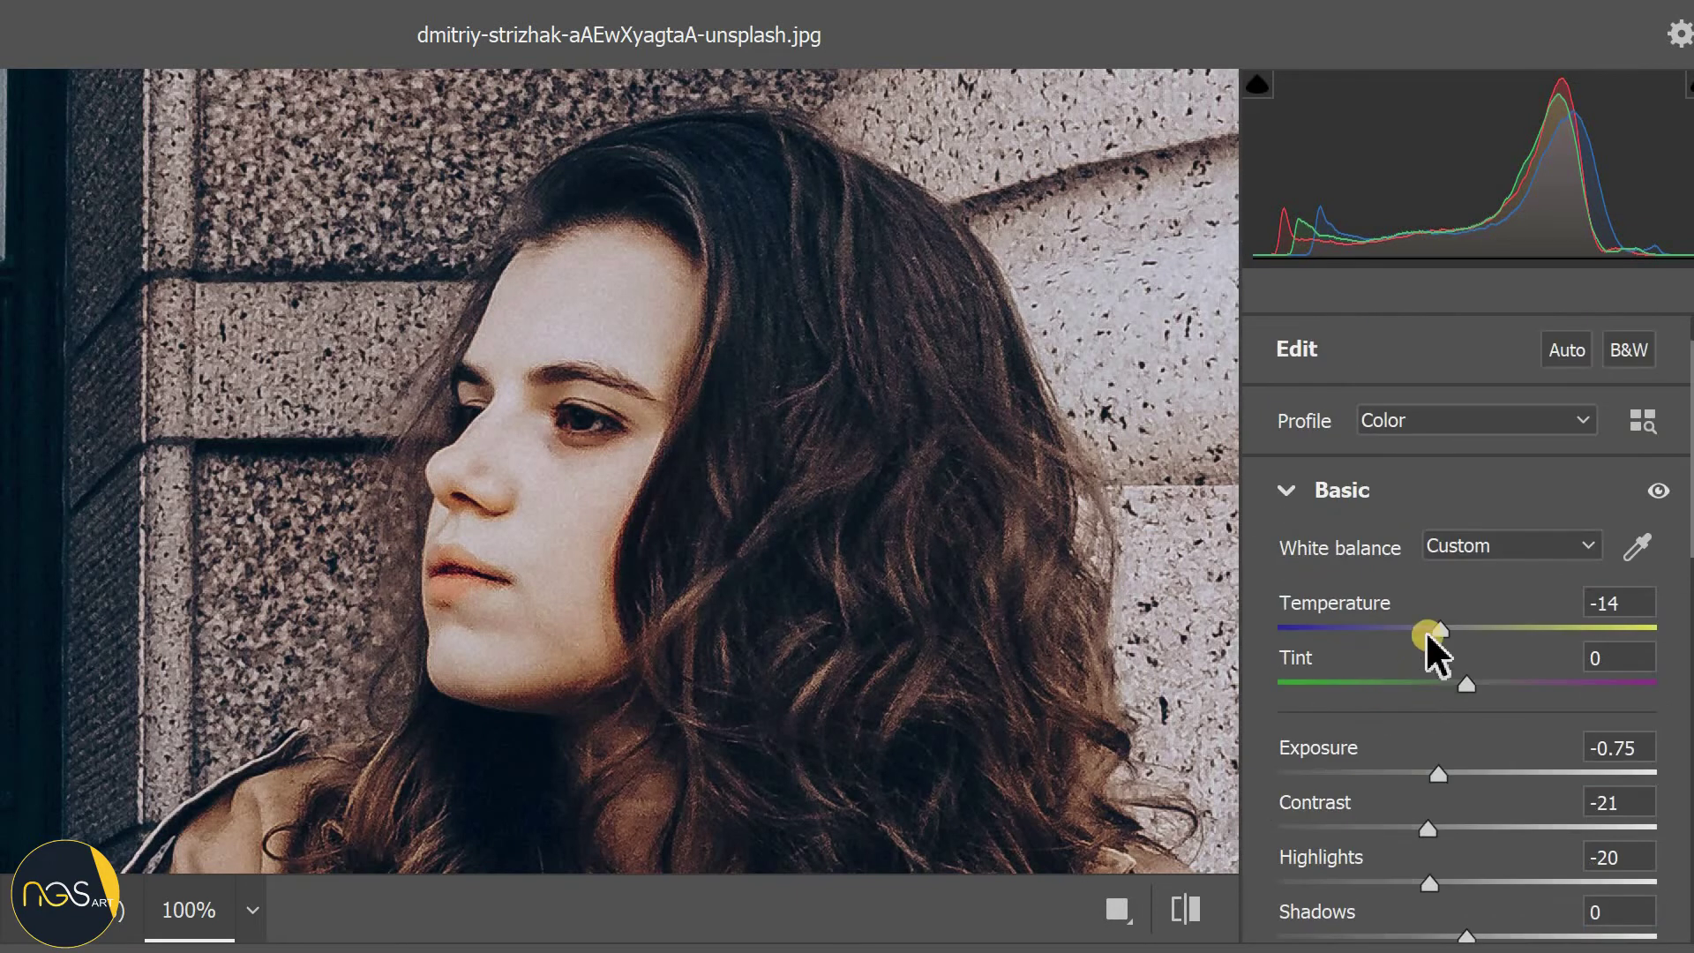
{"action": "scroll", "coordinate": [1447, 696], "scroll_direction": "down", "scroll_amount": 6}
{"action": "scroll", "coordinate": [1460, 653], "scroll_direction": "down", "scroll_amount": 3}
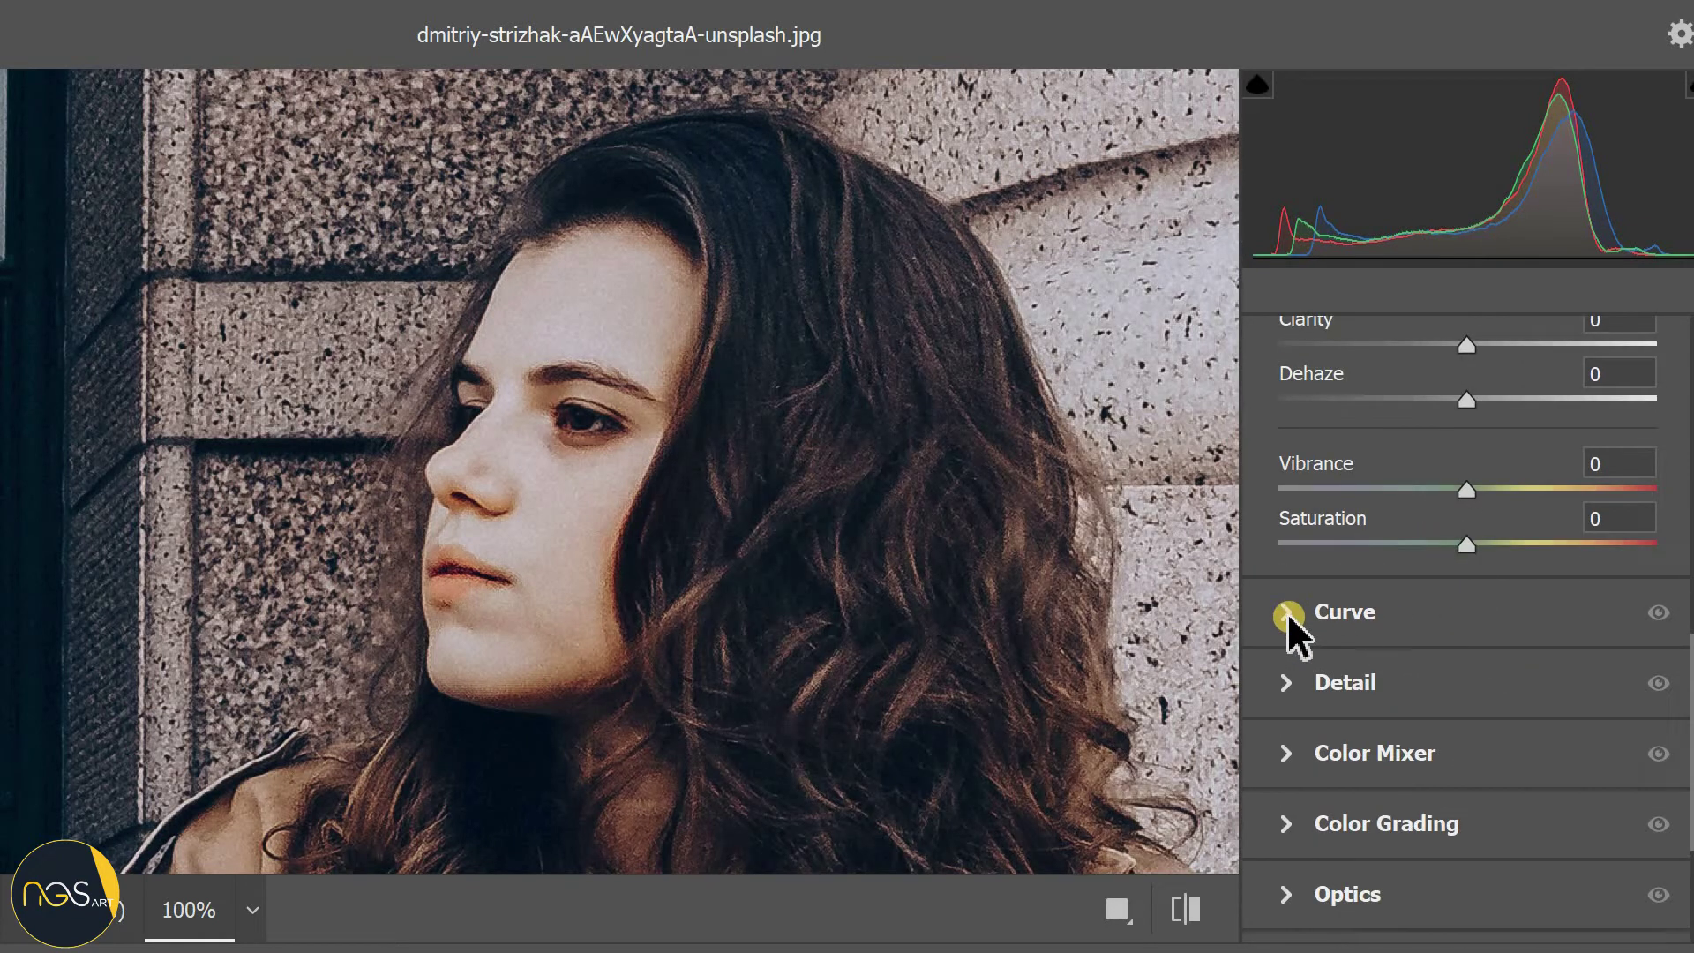
{"action": "left_click", "coordinate": [829, 532]}
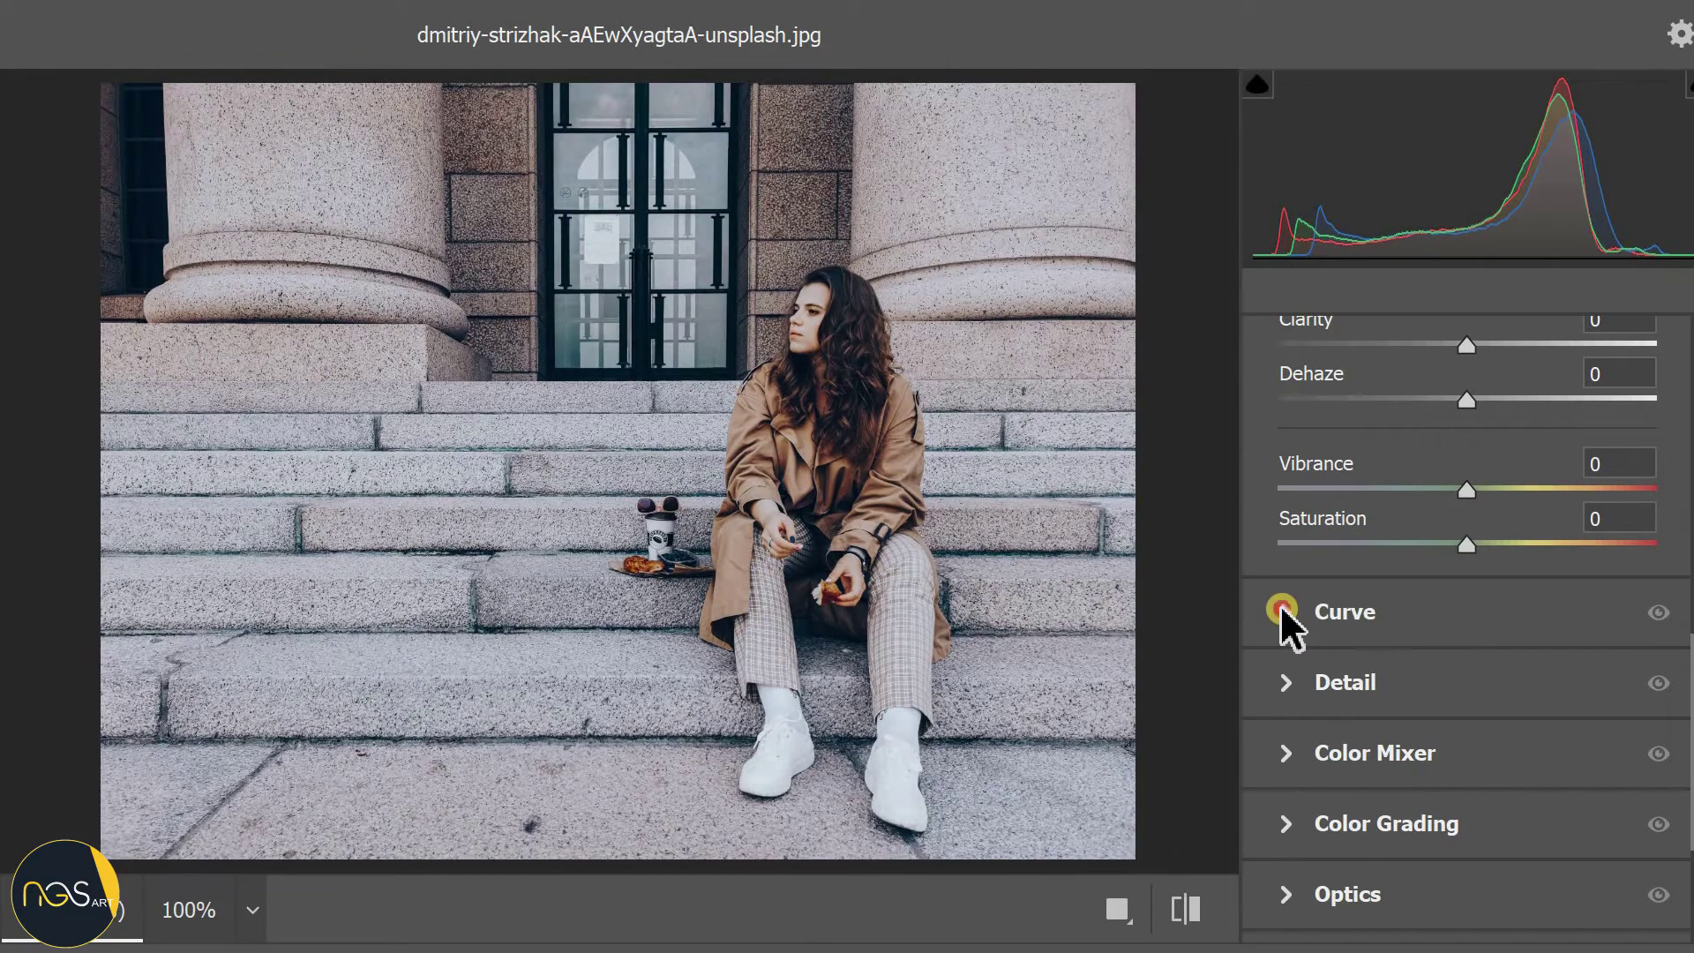
Step: Expand the Curve section, briefly check Basic, then reopen Curve with all regions at 0
{"action": "left_click", "coordinate": [1282, 609]}
{"action": "scroll", "coordinate": [1264, 611], "scroll_direction": "down", "scroll_amount": 3}
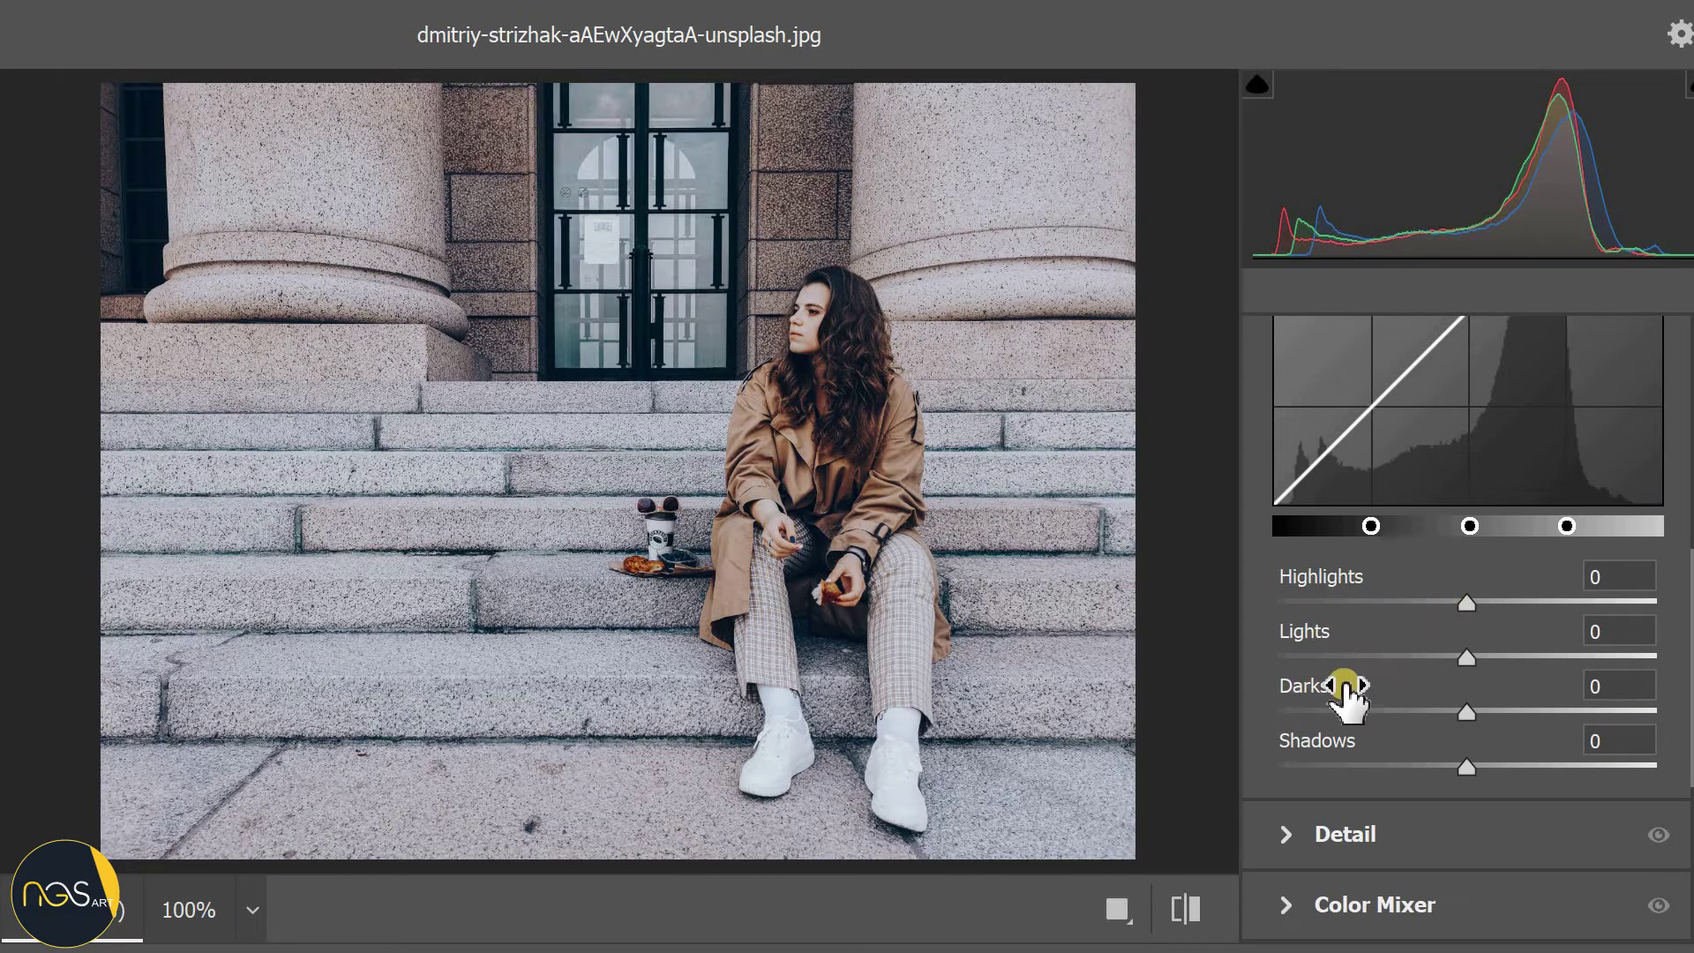
{"action": "scroll", "coordinate": [1356, 687], "scroll_direction": "up", "scroll_amount": 3}
{"action": "scroll", "coordinate": [1356, 687], "scroll_direction": "up", "scroll_amount": 3}
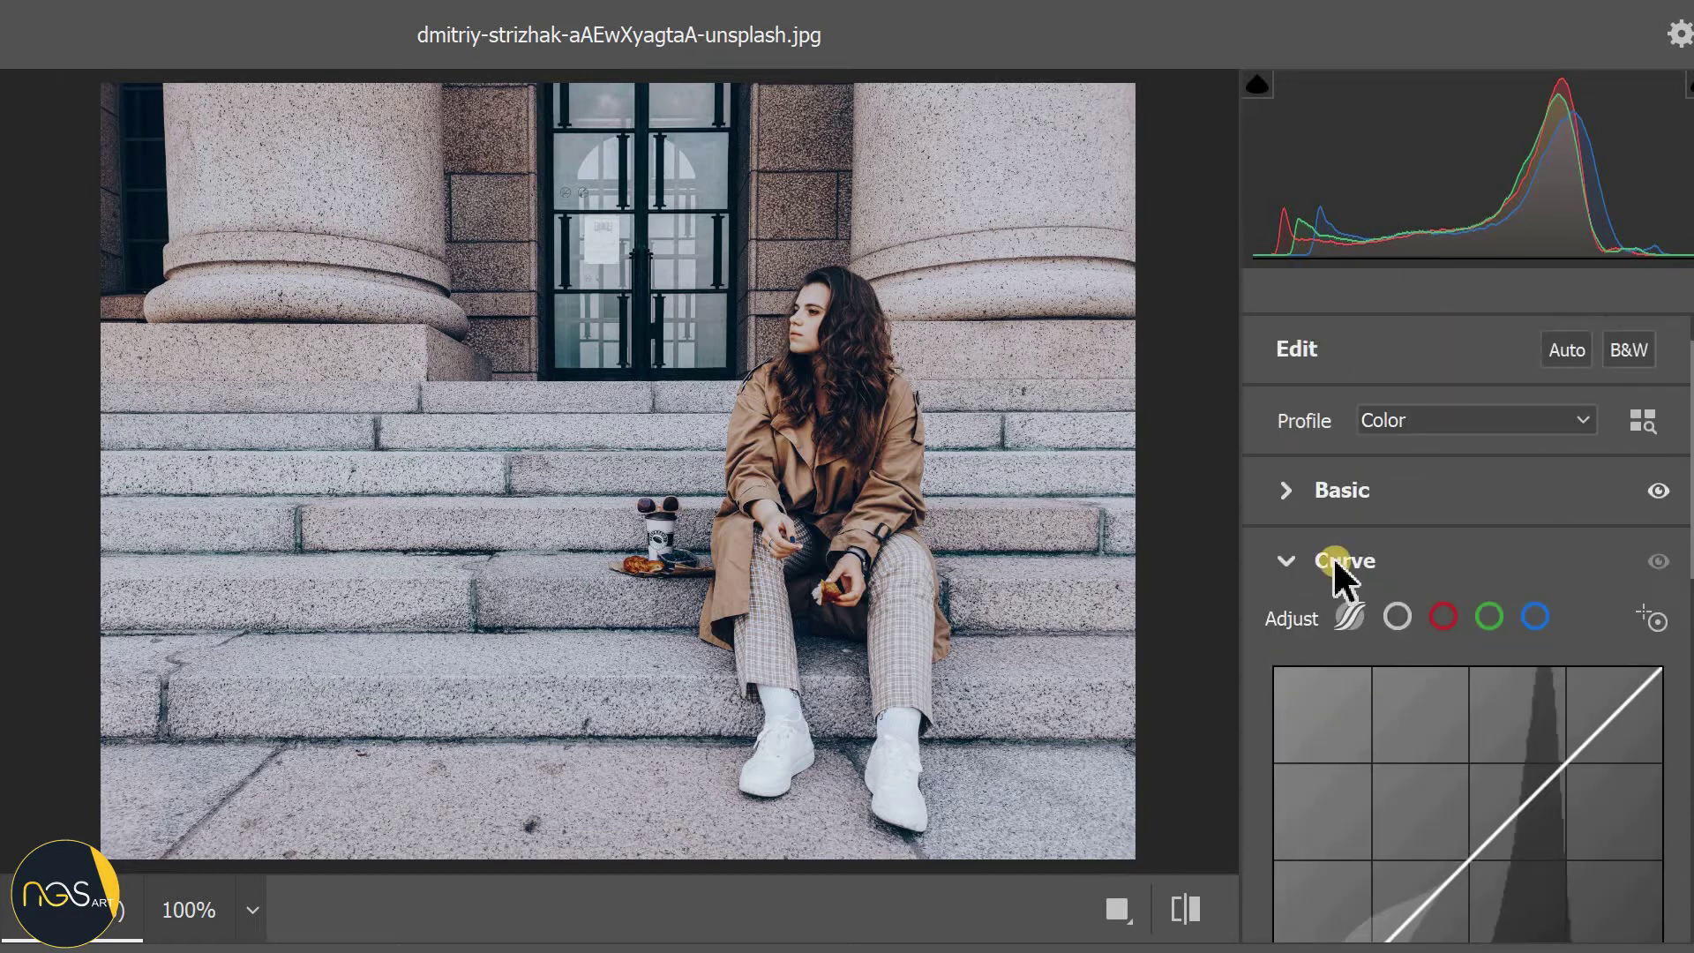
{"action": "left_click", "coordinate": [1288, 484]}
{"action": "scroll", "coordinate": [1398, 618], "scroll_direction": "down", "scroll_amount": 3}
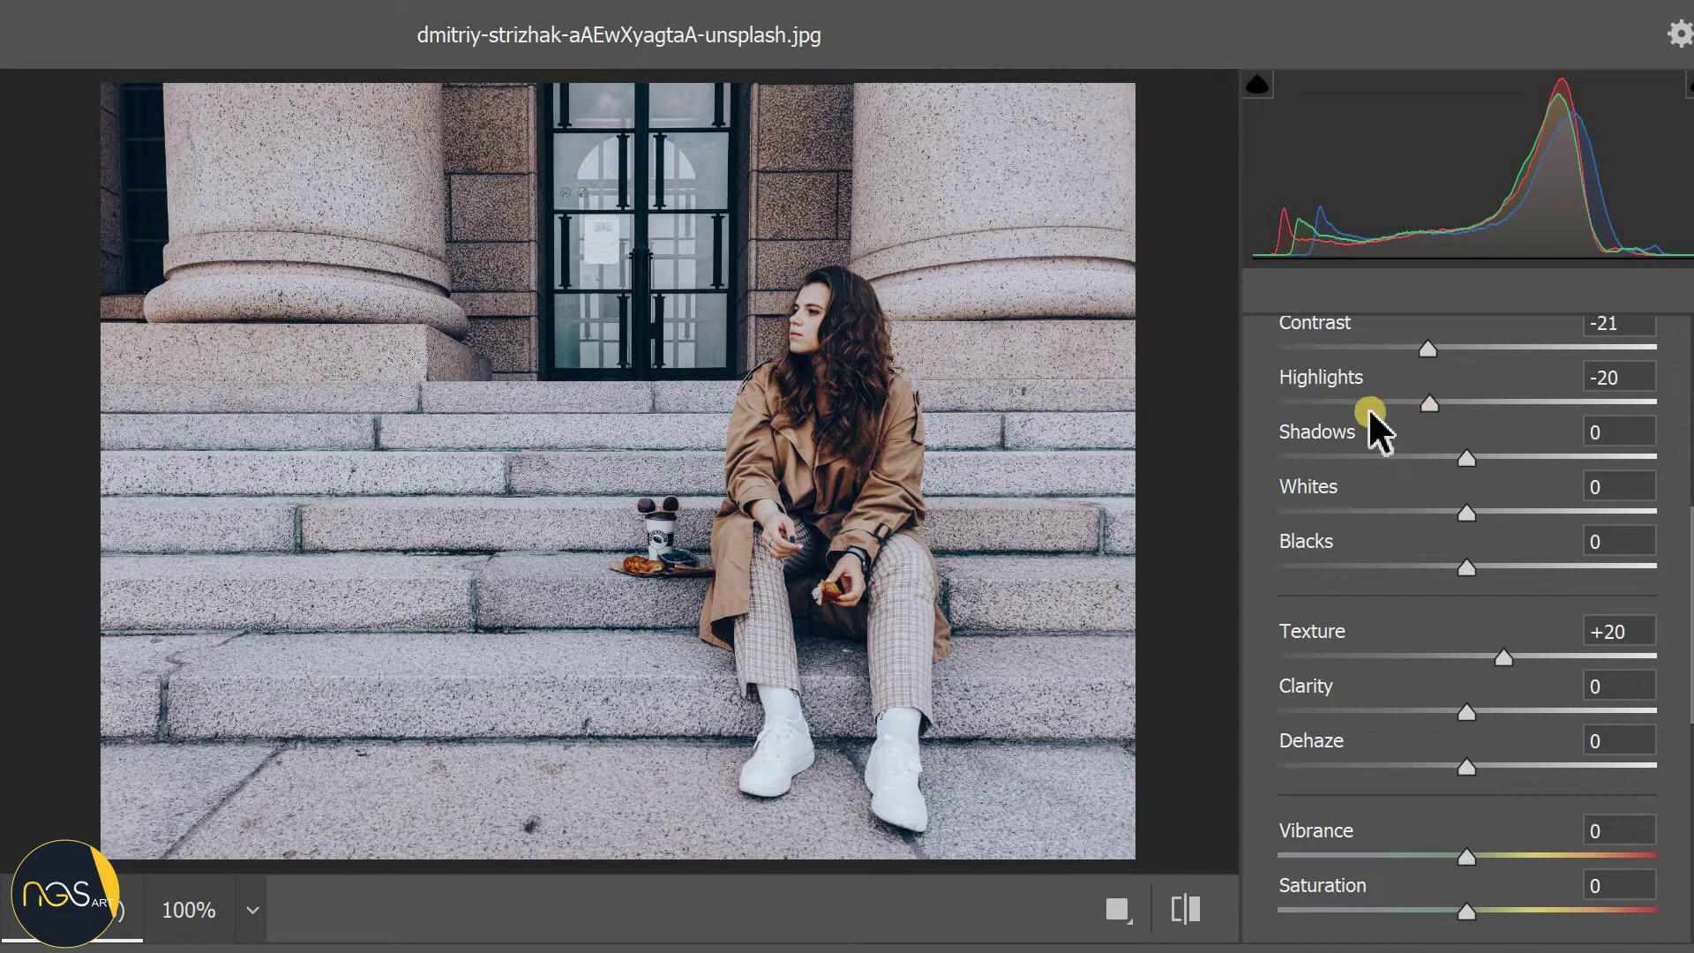
{"action": "scroll", "coordinate": [1350, 442], "scroll_direction": "up", "scroll_amount": 3}
{"action": "scroll", "coordinate": [1341, 450], "scroll_direction": "up", "scroll_amount": 3}
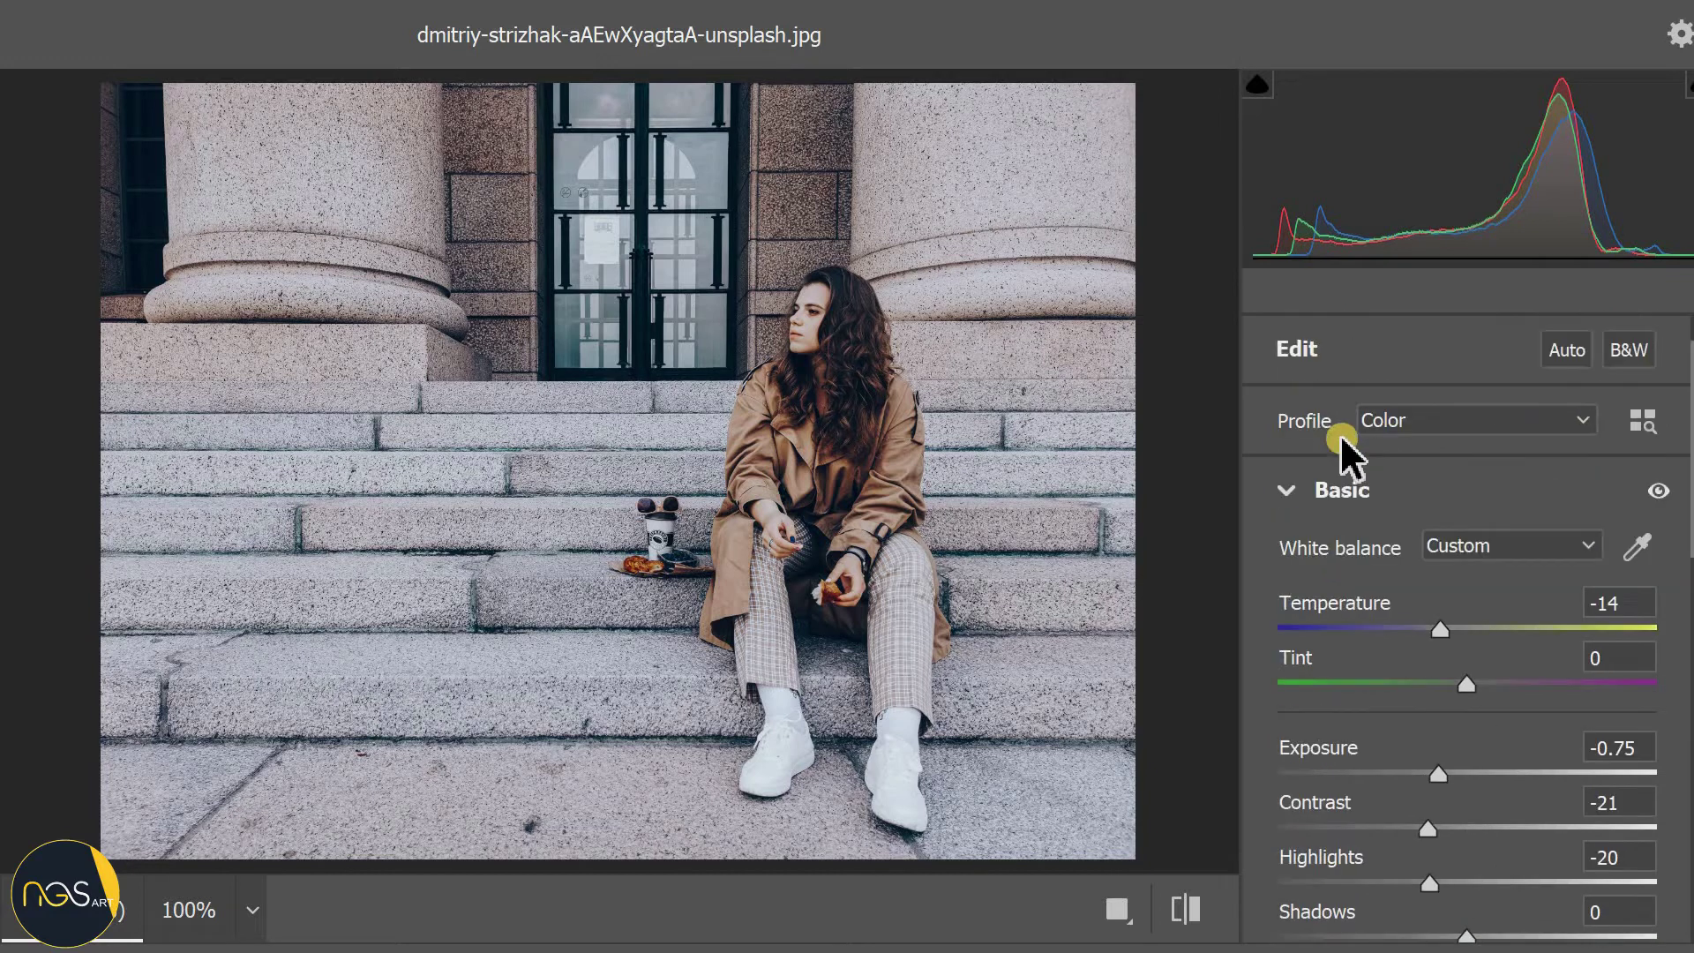
{"action": "left_click", "coordinate": [1290, 489]}
{"action": "left_click", "coordinate": [1289, 575]}
{"action": "scroll", "coordinate": [1411, 646], "scroll_direction": "down", "scroll_amount": 3}
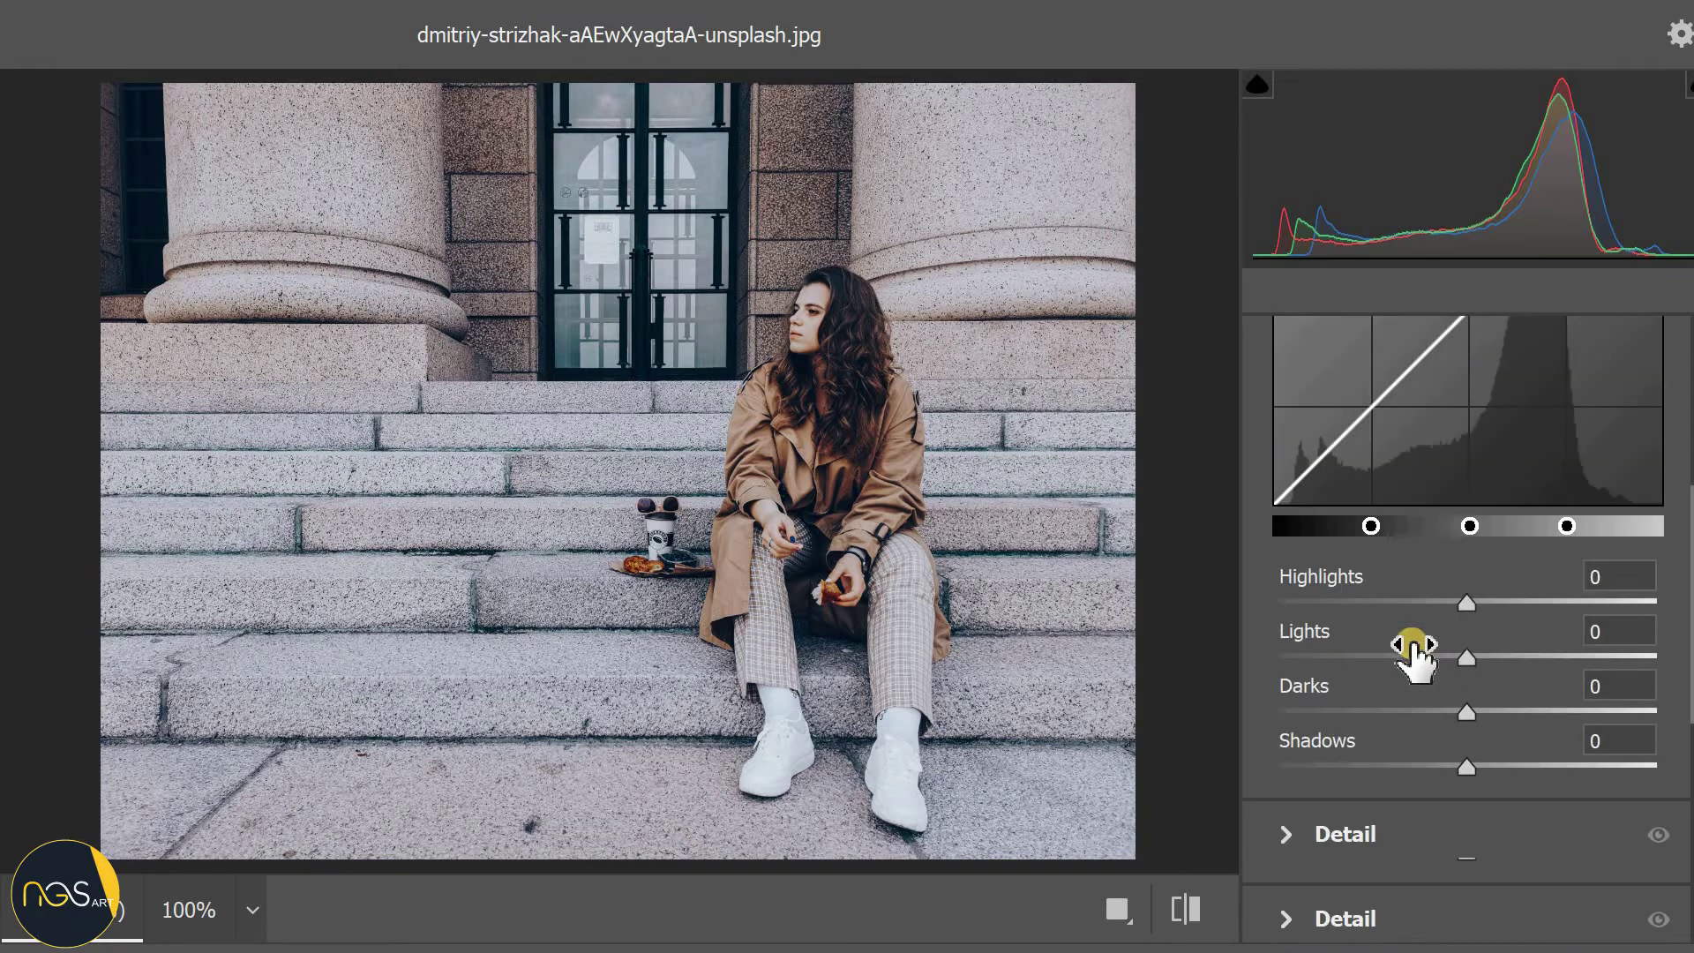
{"action": "scroll", "coordinate": [1394, 679], "scroll_direction": "down", "scroll_amount": 2}
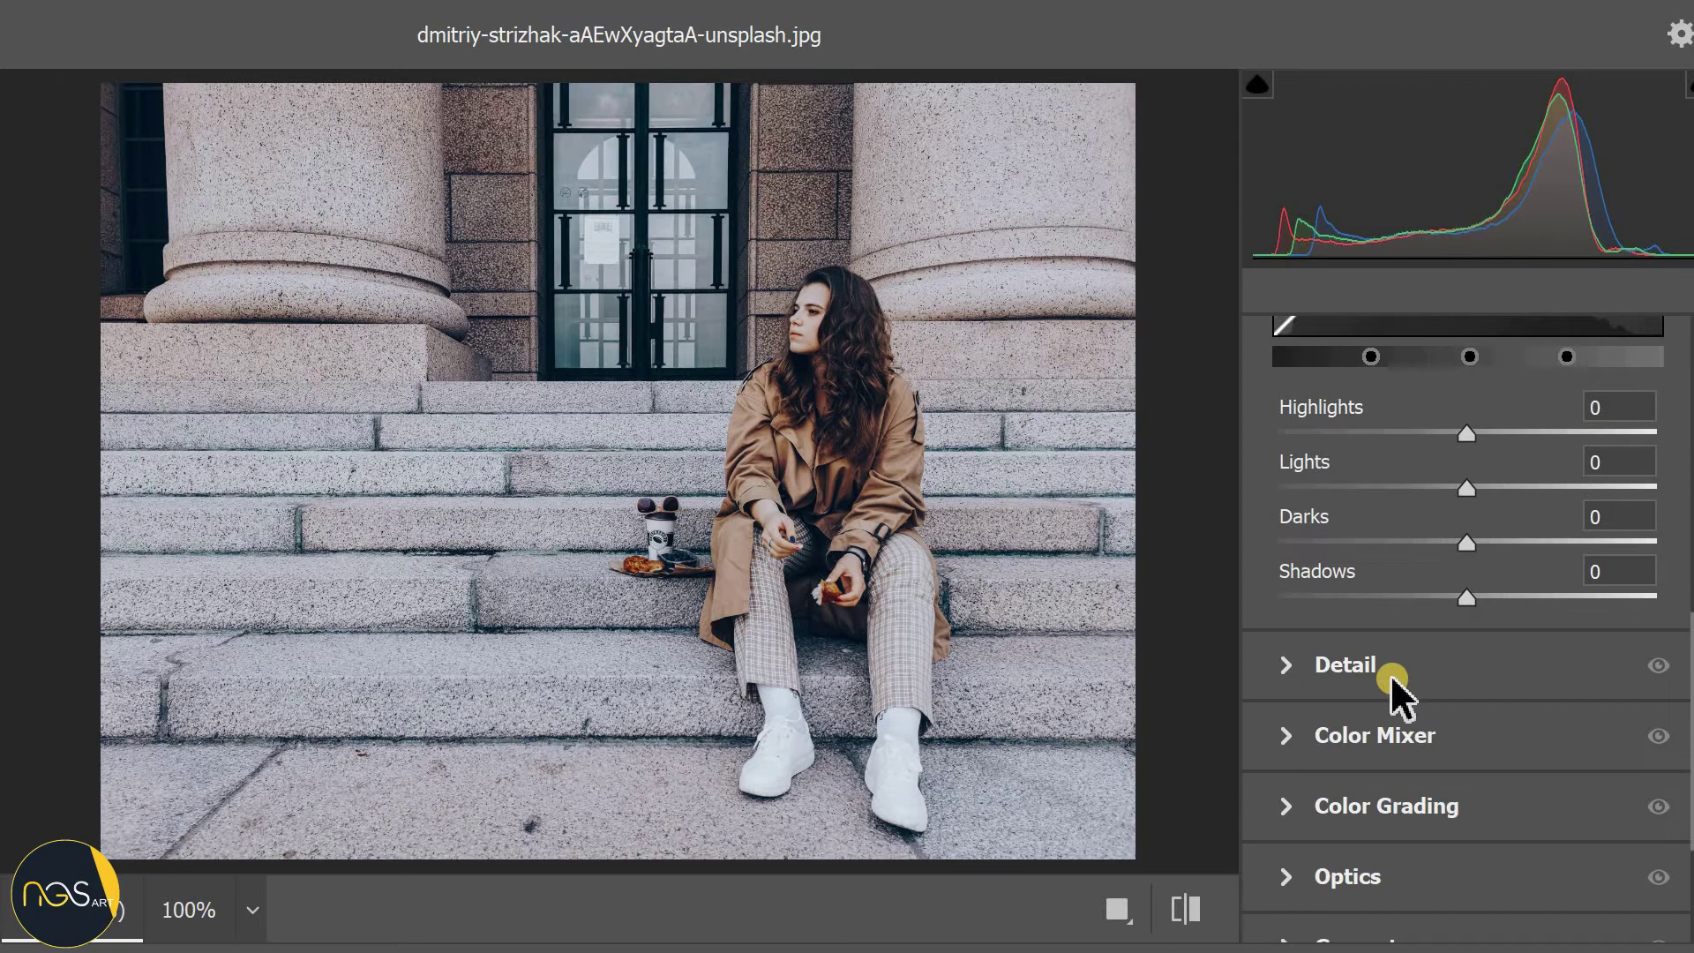
{"action": "scroll", "coordinate": [1390, 689], "scroll_direction": "down", "scroll_amount": 2}
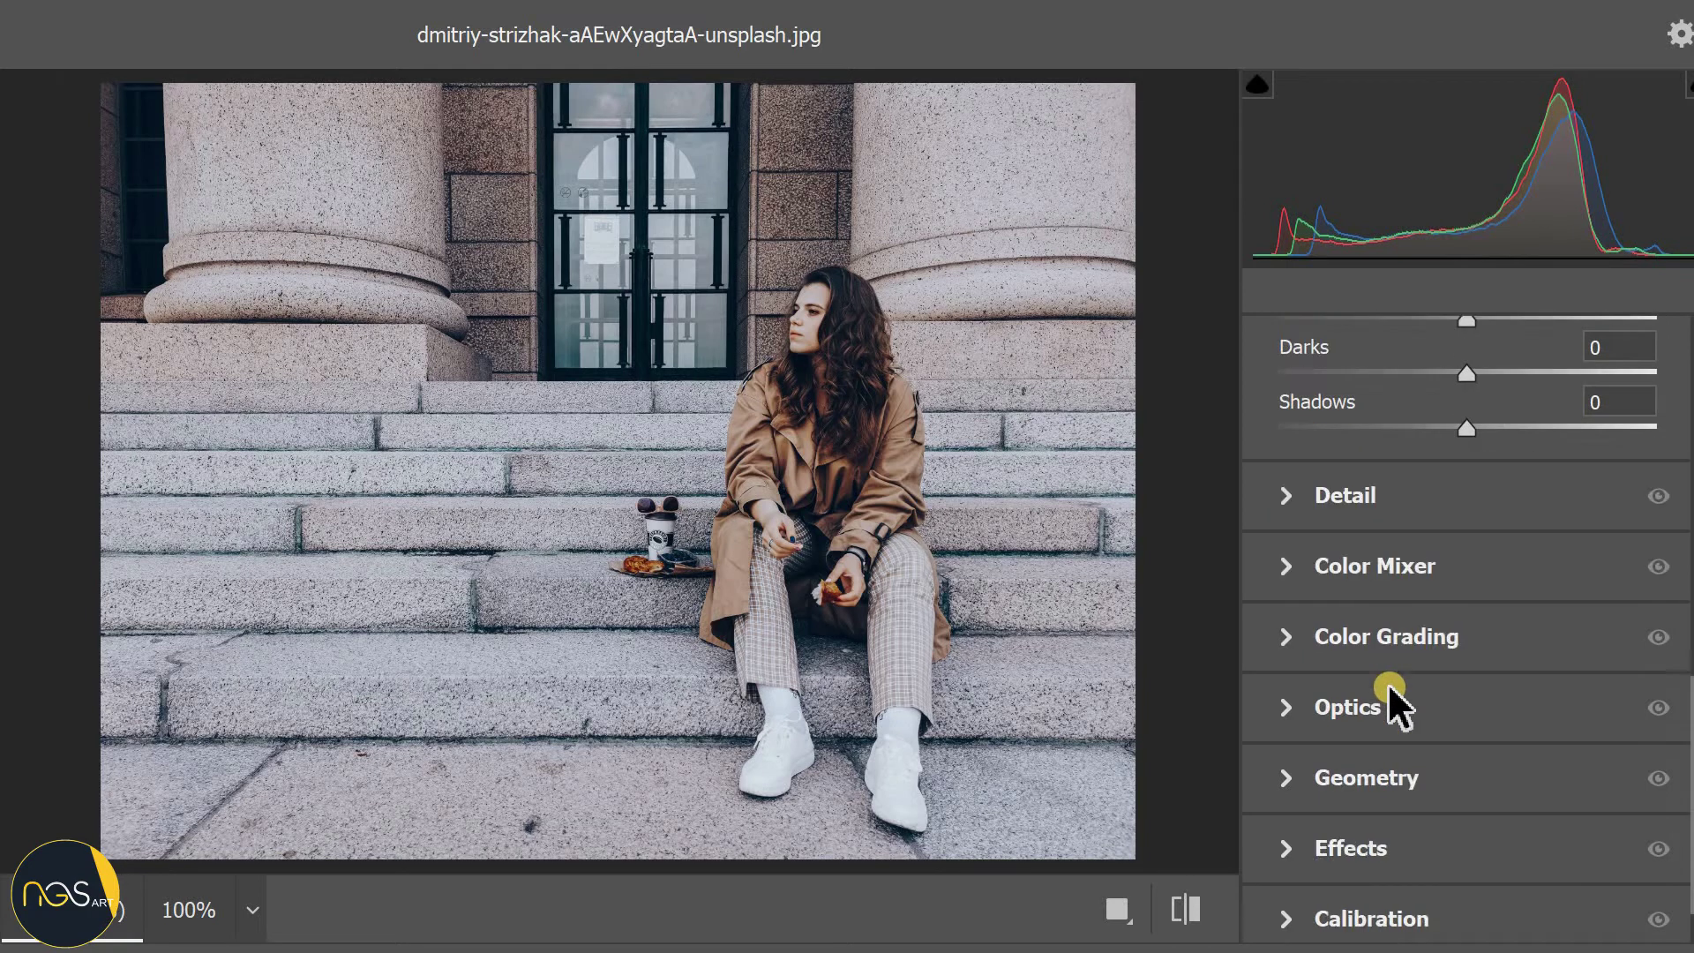
Step: Expand Detail, test Sharpening at 68 and Noise Reduction, leaving both at 0
{"action": "left_click", "coordinate": [1287, 498]}
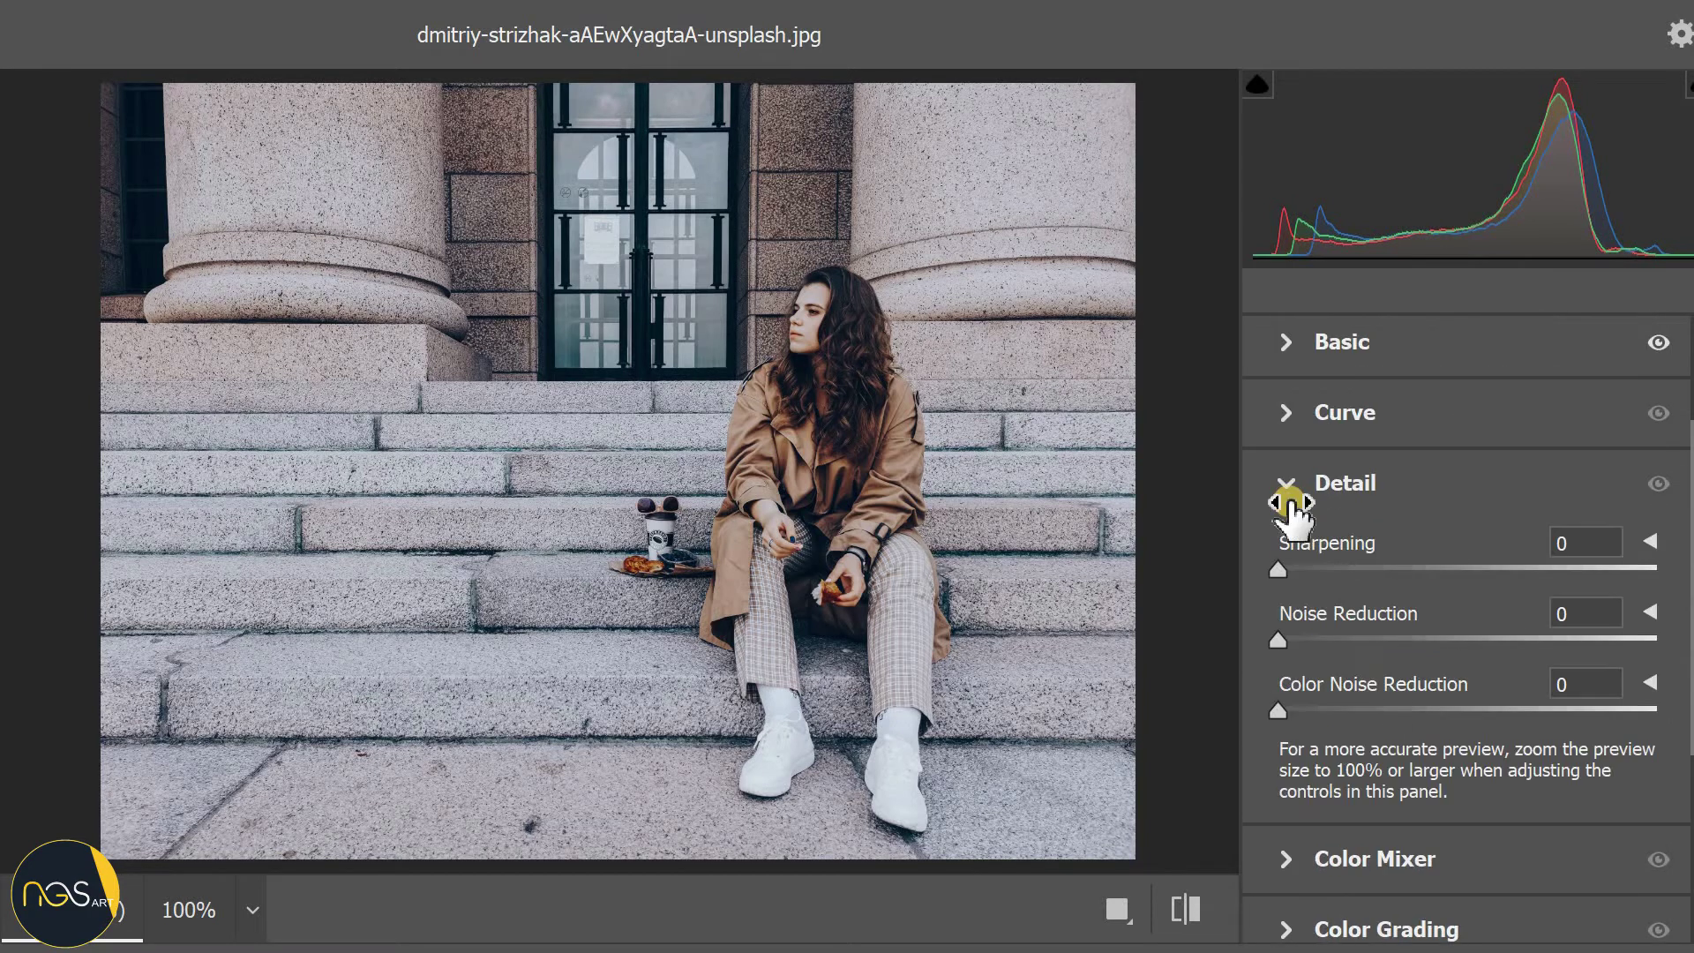
{"action": "scroll", "coordinate": [1290, 507], "scroll_direction": "down", "scroll_amount": 2}
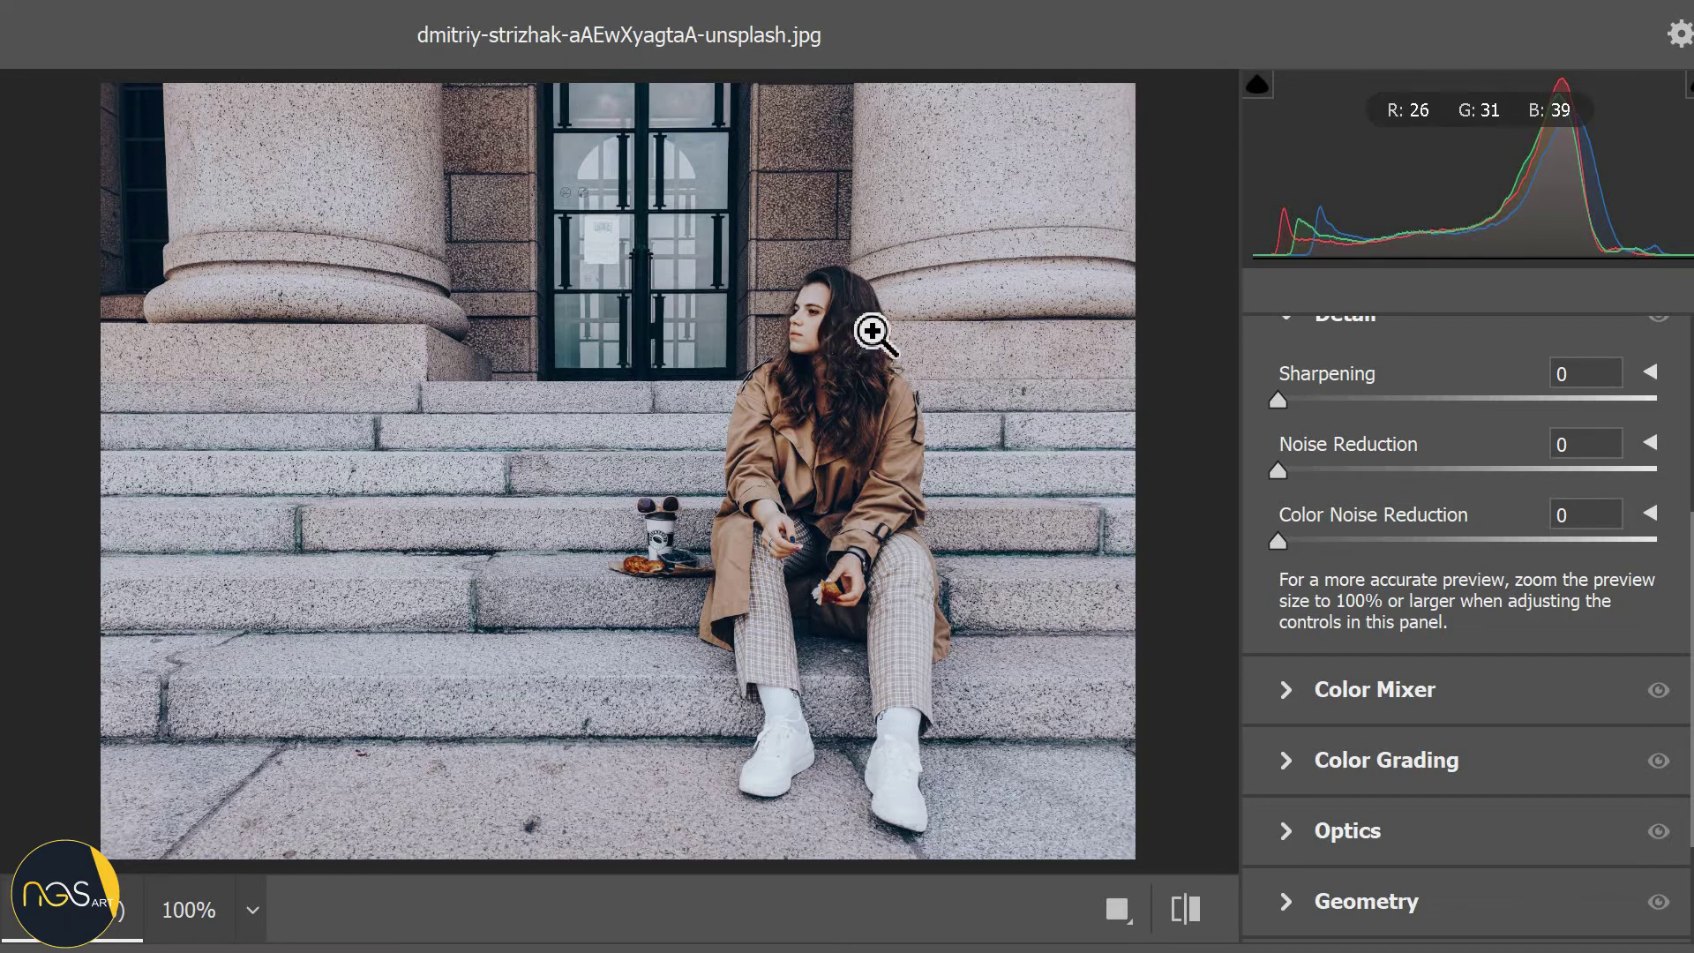
{"action": "left_click", "coordinate": [1272, 407]}
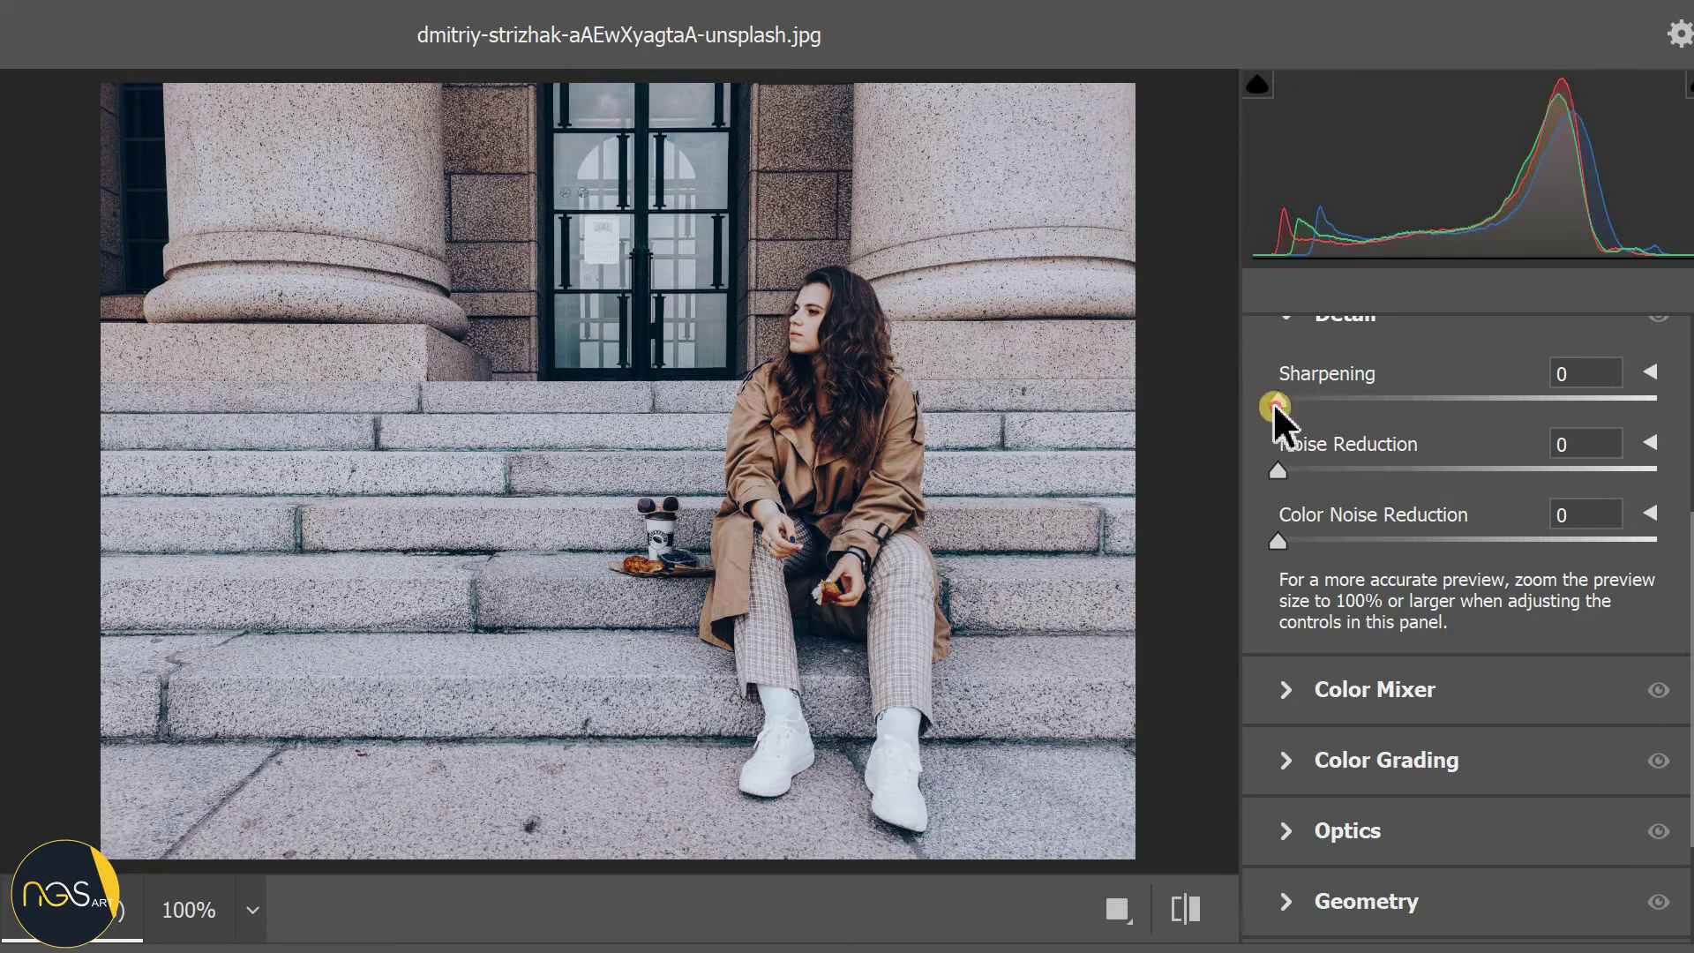
{"action": "left_click_drag", "start_coordinate": [1271, 406], "coordinate": [1445, 401]}
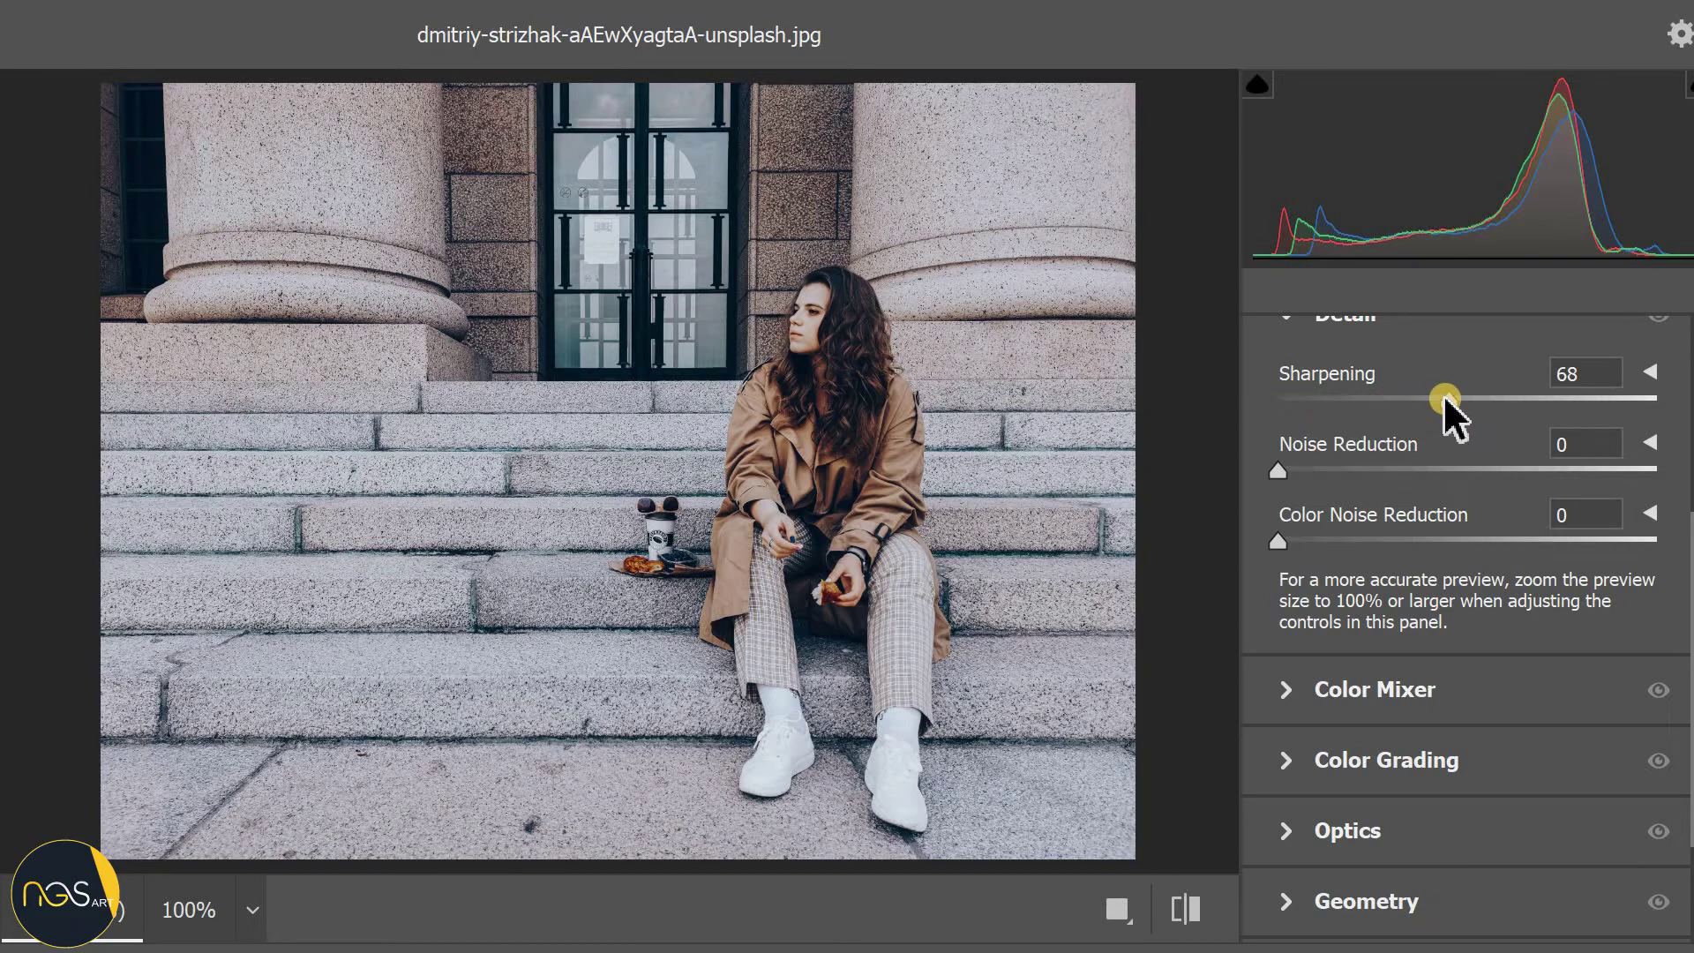
{"action": "double_click", "coordinate": [1445, 401]}
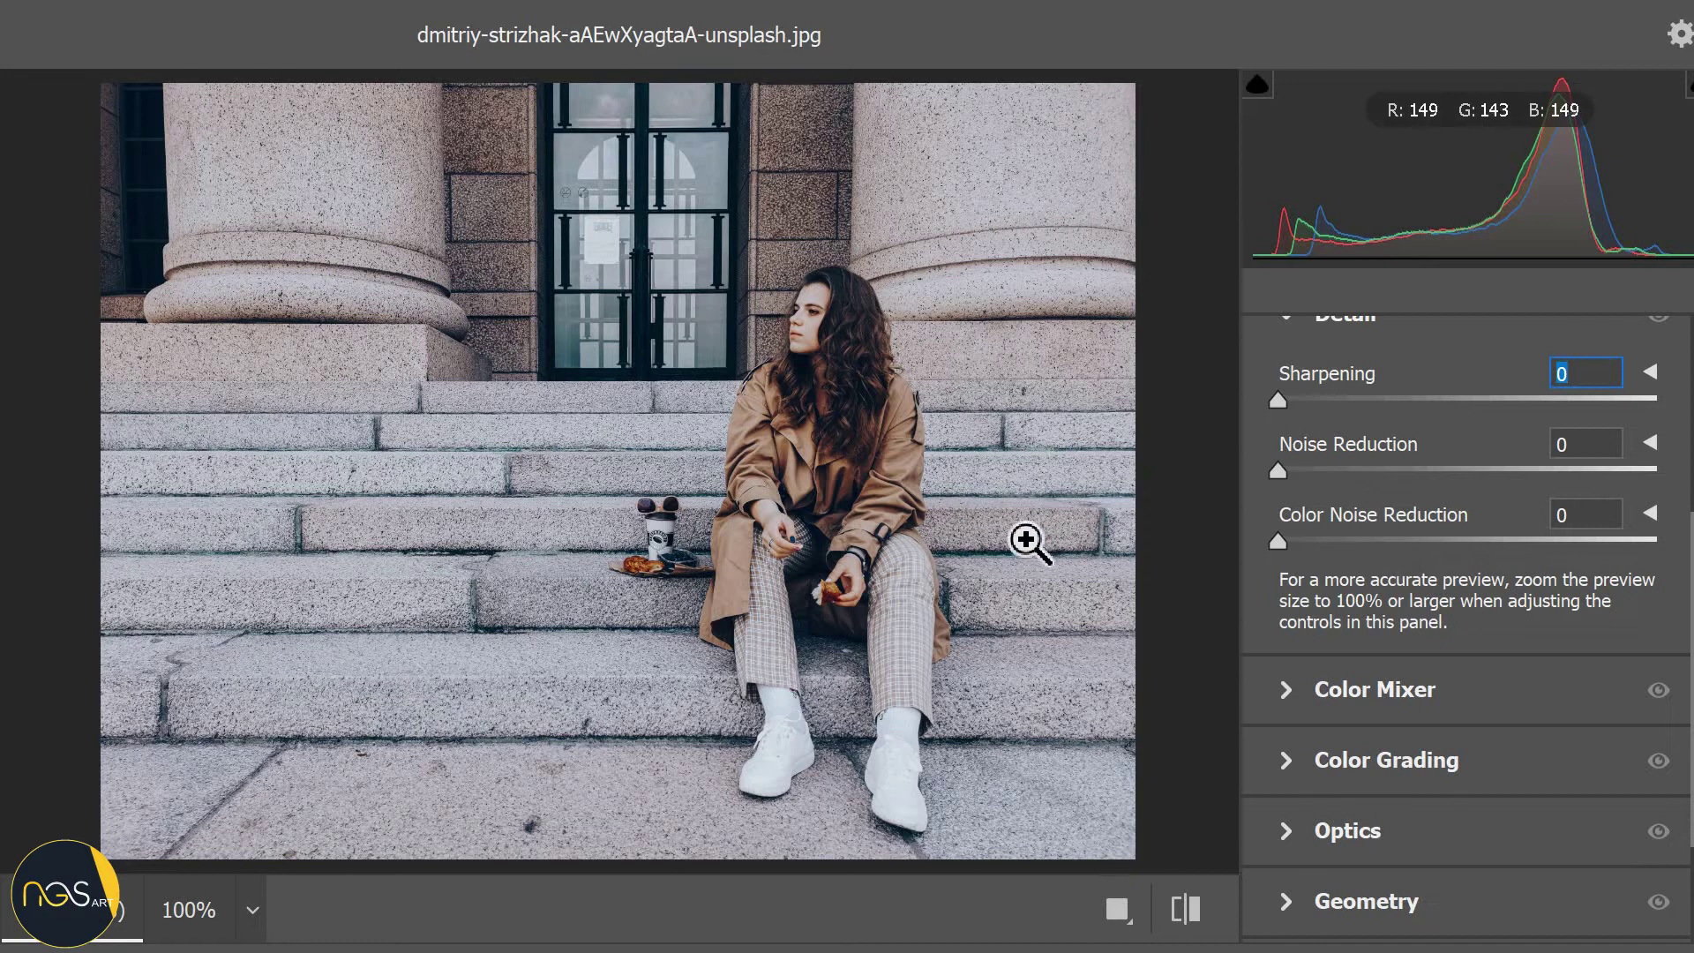
{"action": "left_click", "coordinate": [1279, 459]}
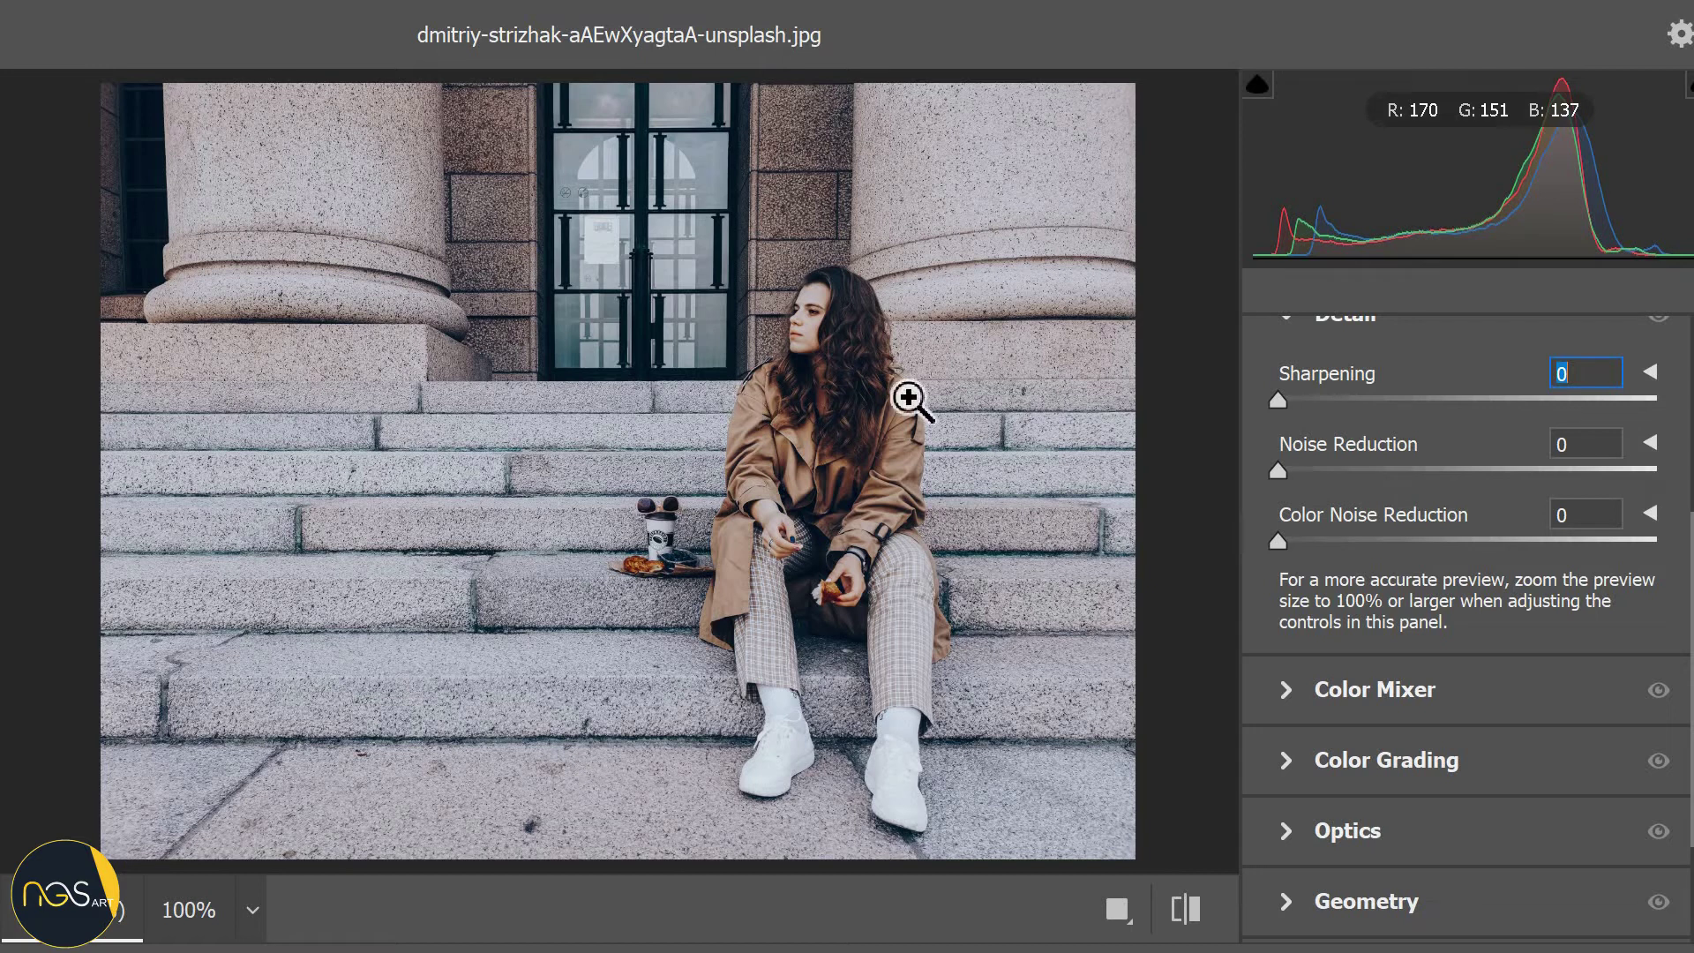
{"action": "left_click_drag", "start_coordinate": [1278, 477], "coordinate": [1226, 507]}
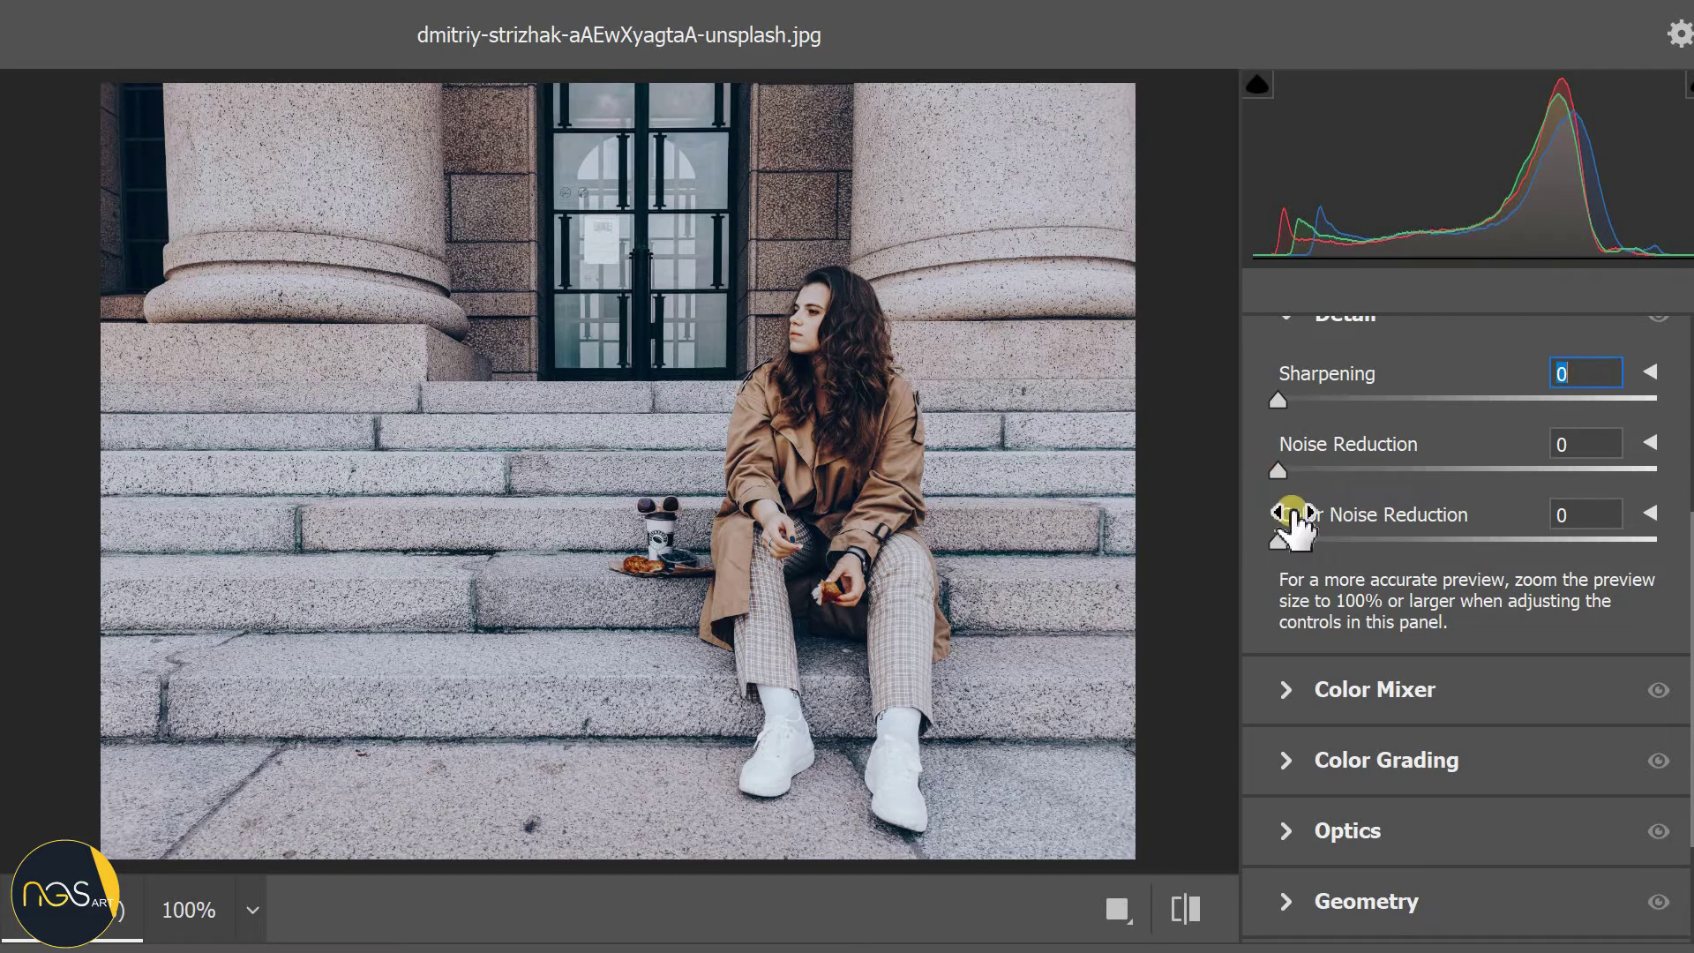
{"action": "scroll", "coordinate": [1293, 507], "scroll_direction": "up", "scroll_amount": 2}
Step: Collapse Detail and open the Color Mixer's HSL Hue sliders, all at 0
{"action": "left_click", "coordinate": [1278, 488]}
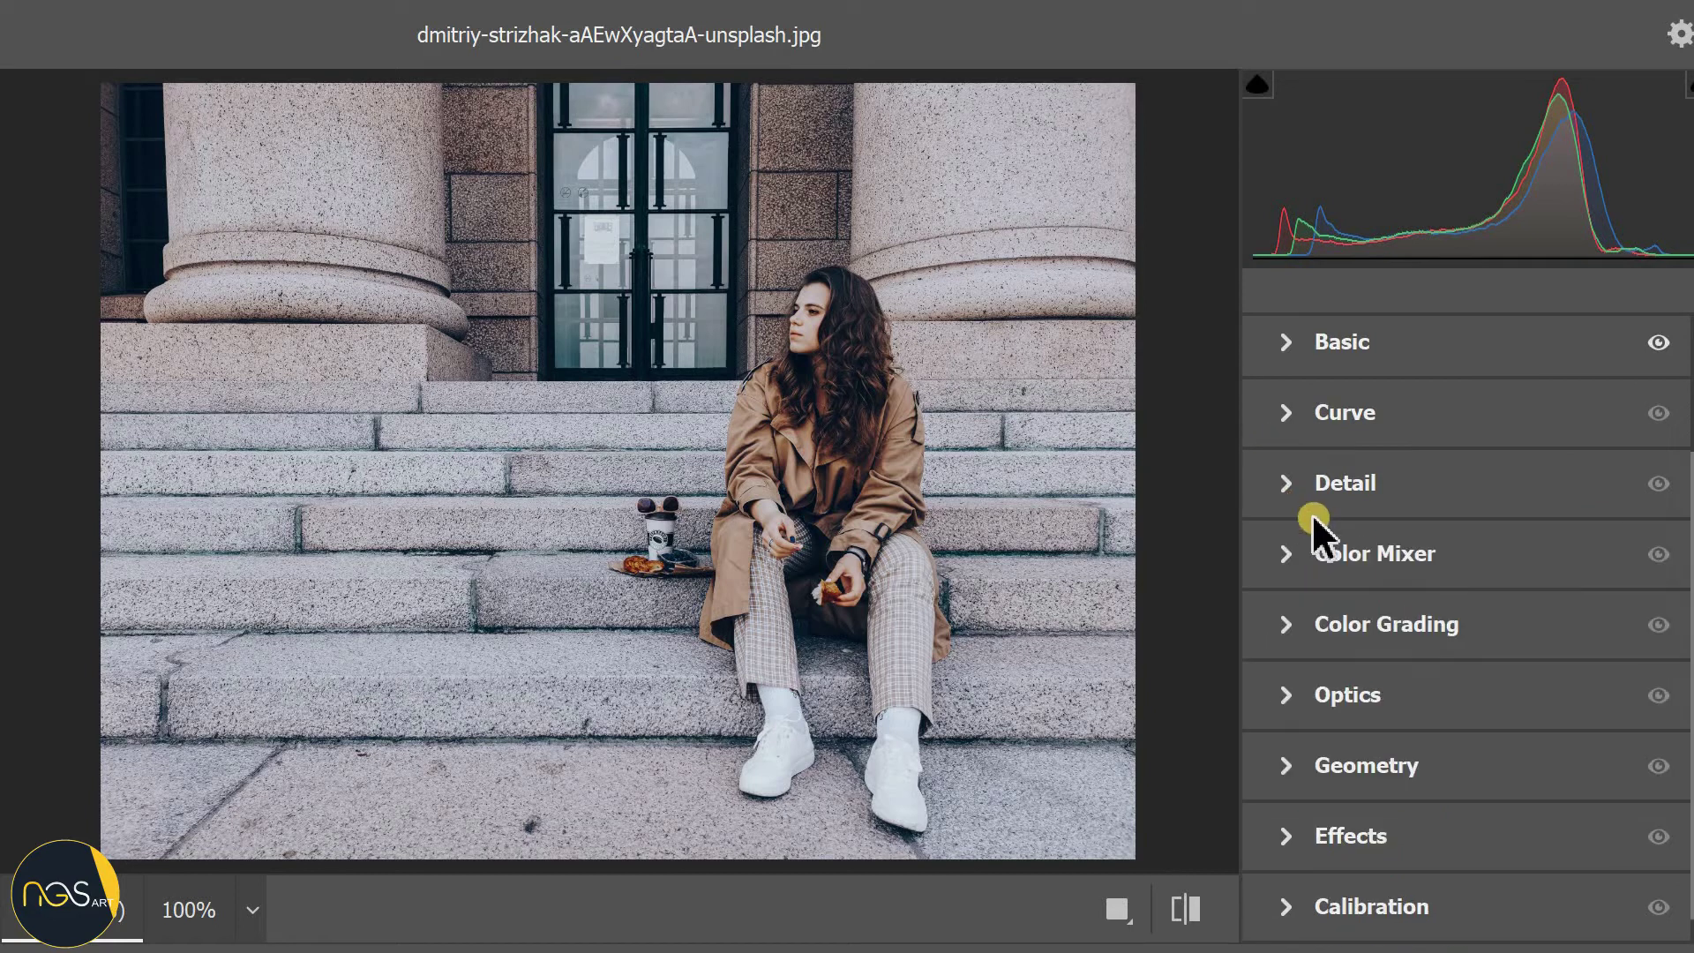
{"action": "left_click", "coordinate": [1284, 554]}
{"action": "scroll", "coordinate": [1400, 625], "scroll_direction": "down", "scroll_amount": 3}
{"action": "scroll", "coordinate": [1400, 628], "scroll_direction": "up", "scroll_amount": 1}
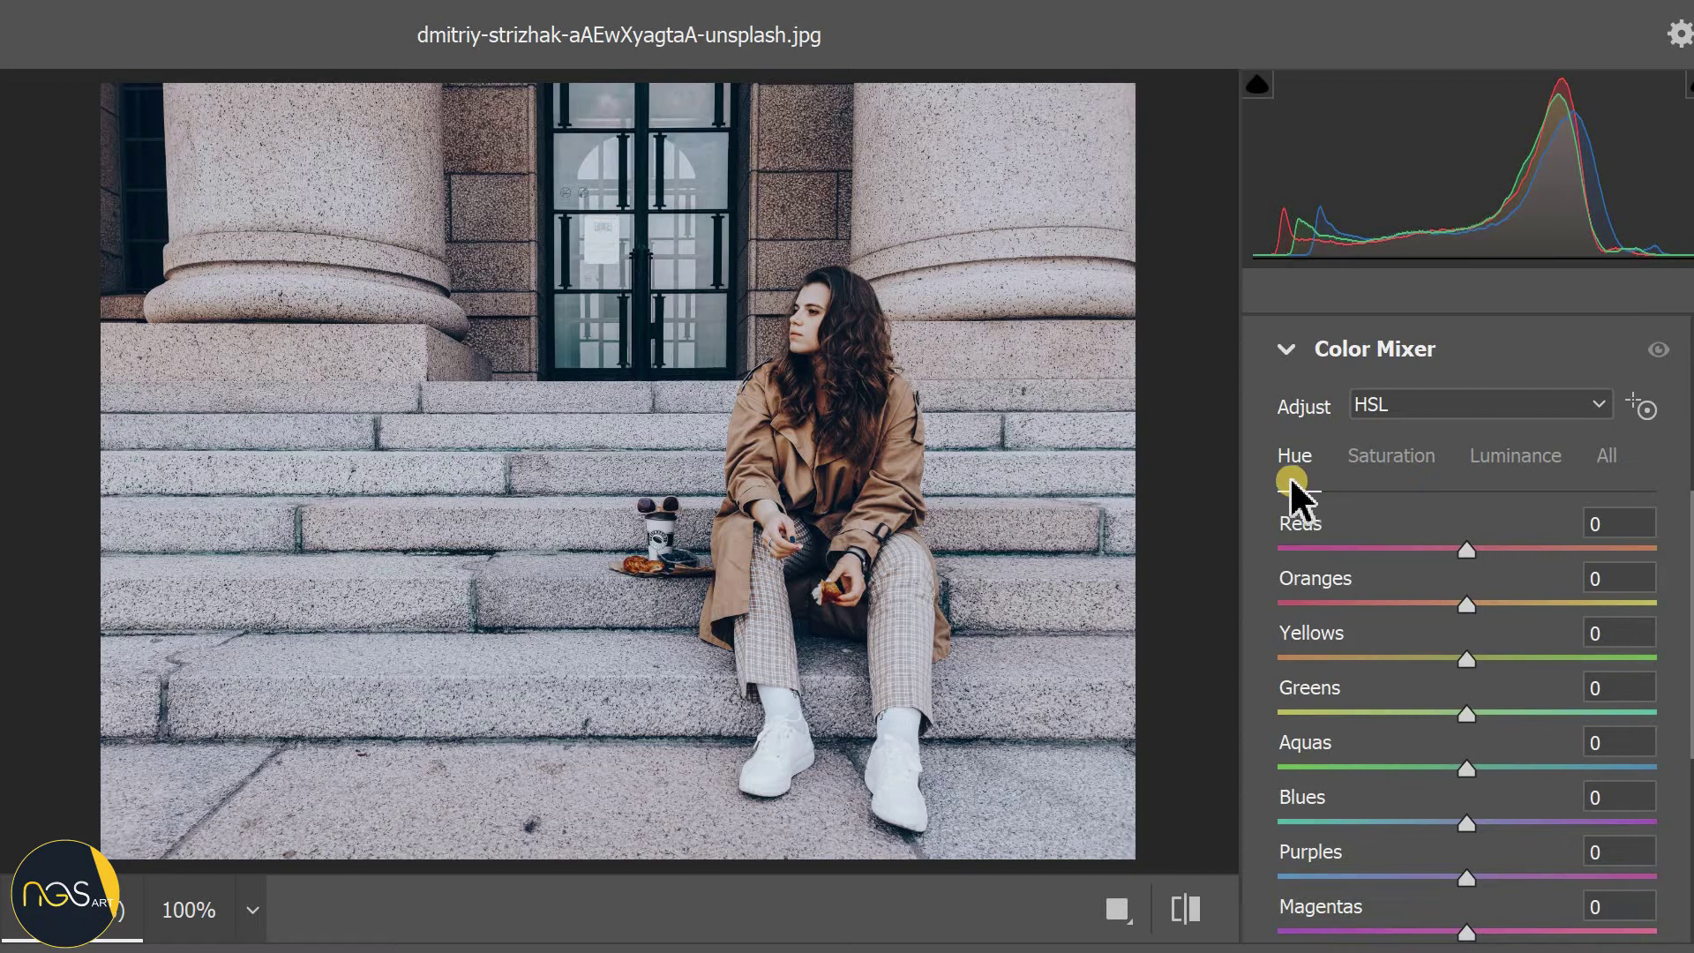
{"action": "scroll", "coordinate": [1299, 534], "scroll_direction": "down", "scroll_amount": 1}
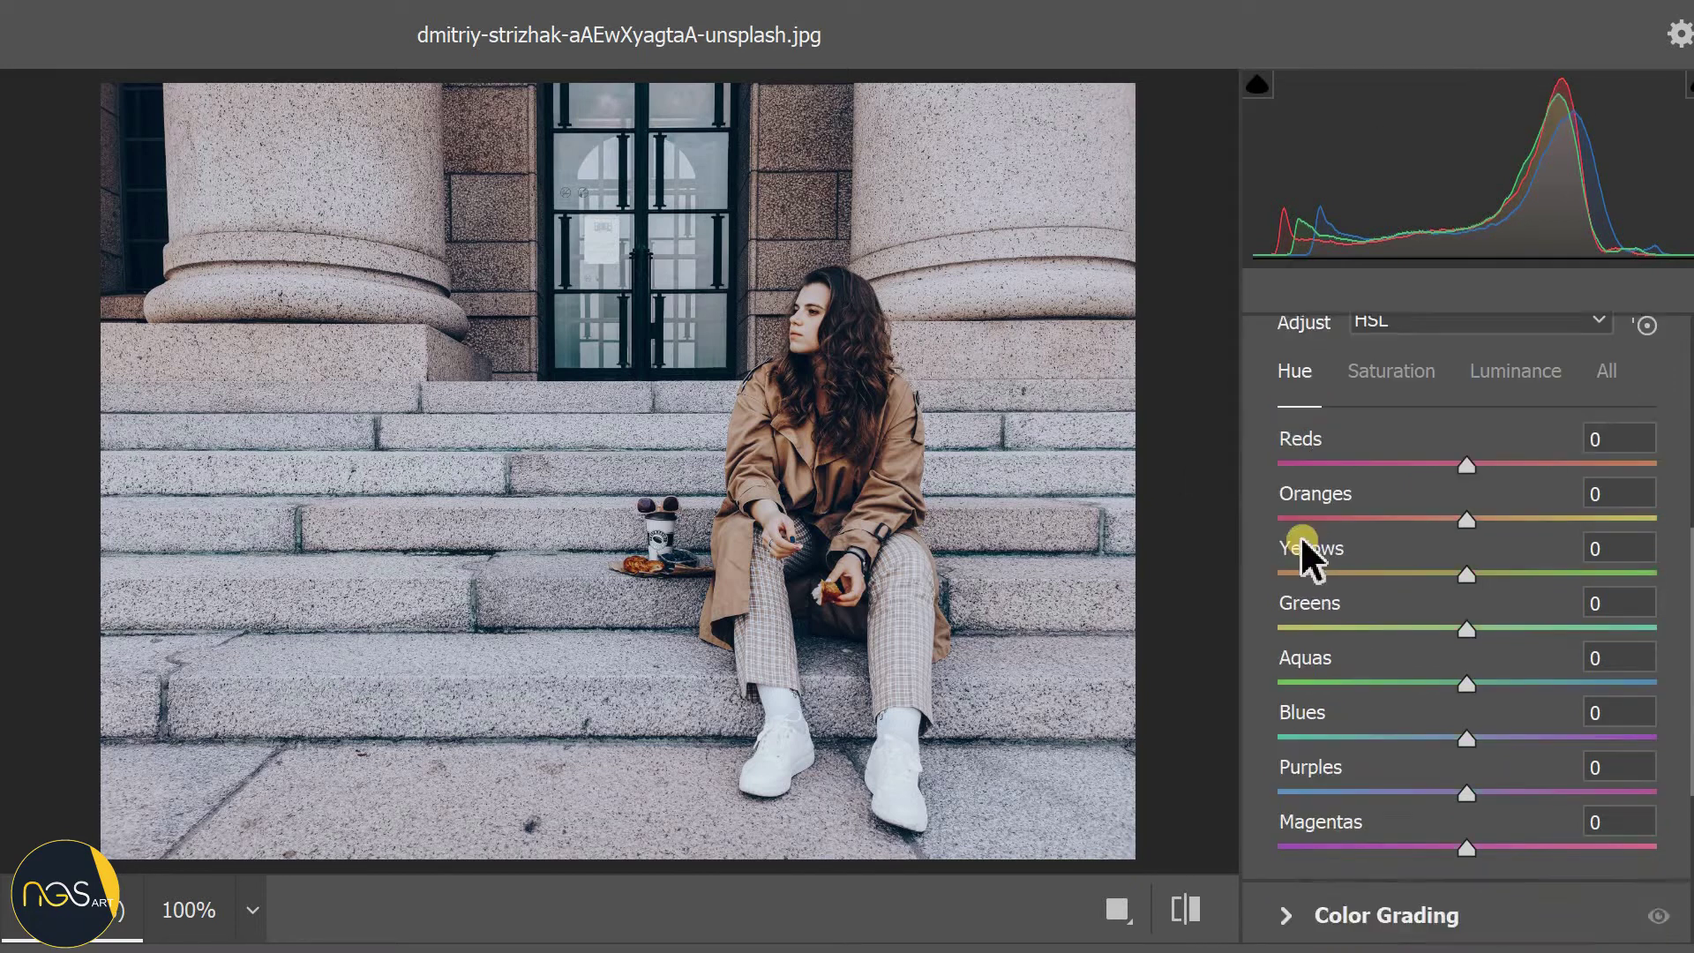
{"action": "scroll", "coordinate": [1300, 536], "scroll_direction": "down", "scroll_amount": 1}
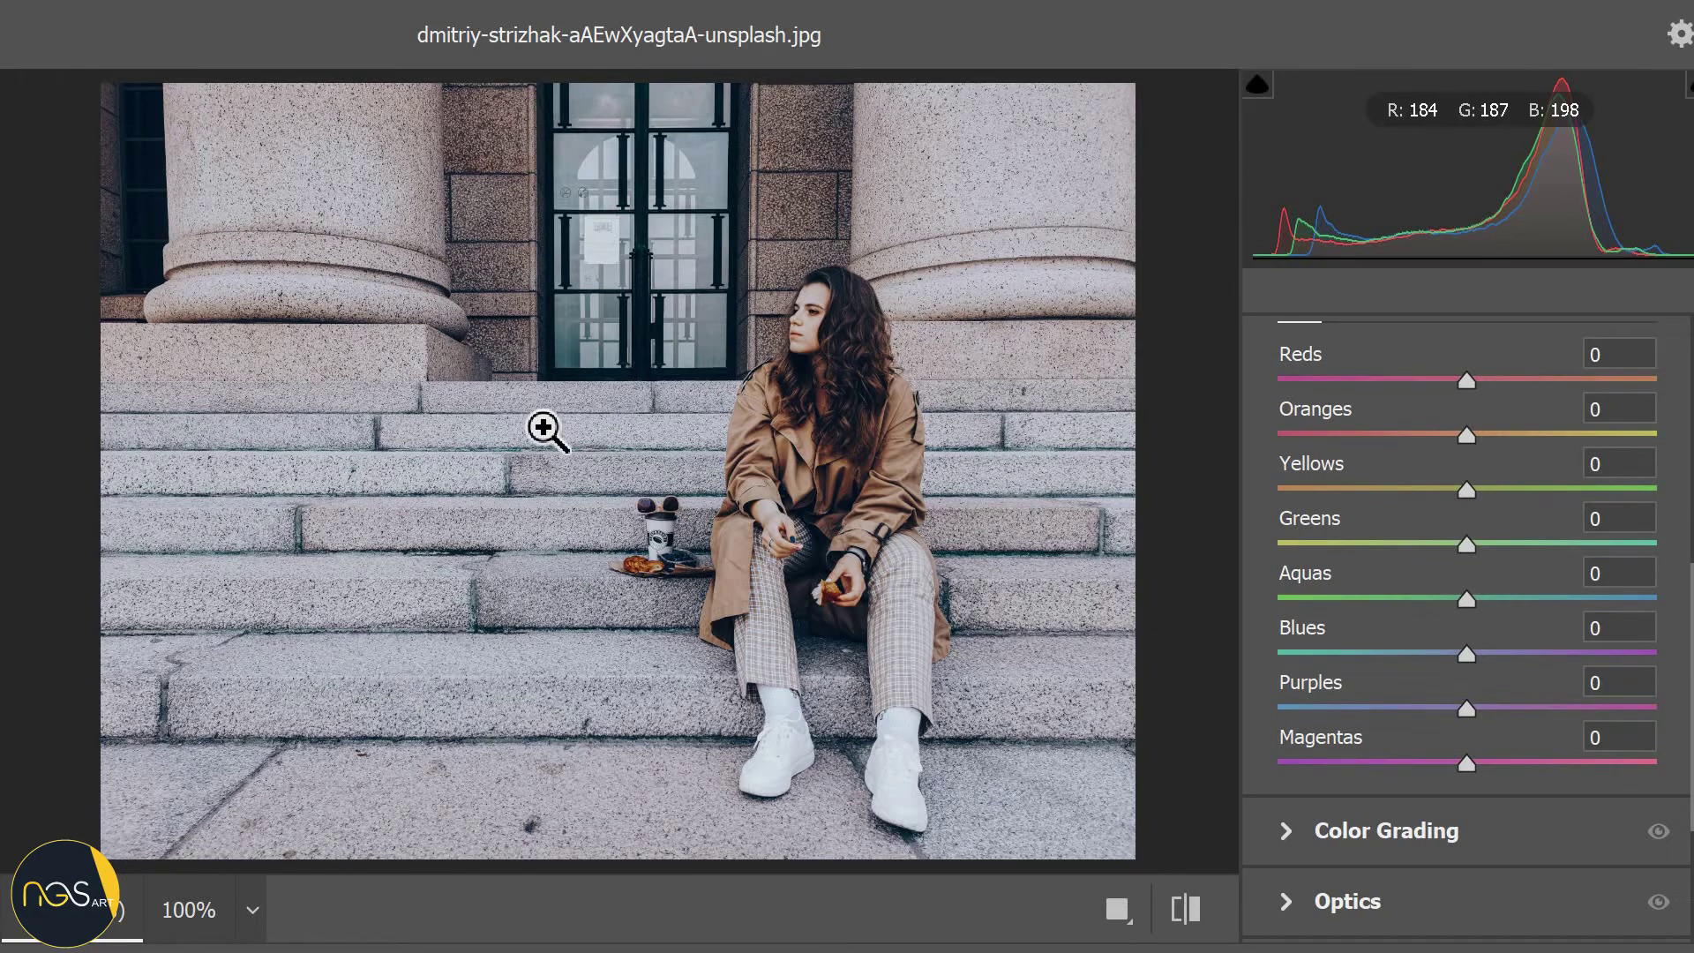
Step: Zoom into the woman's face and shift the Oranges and Reds hues to -5 each
{"action": "left_click", "coordinate": [797, 325]}
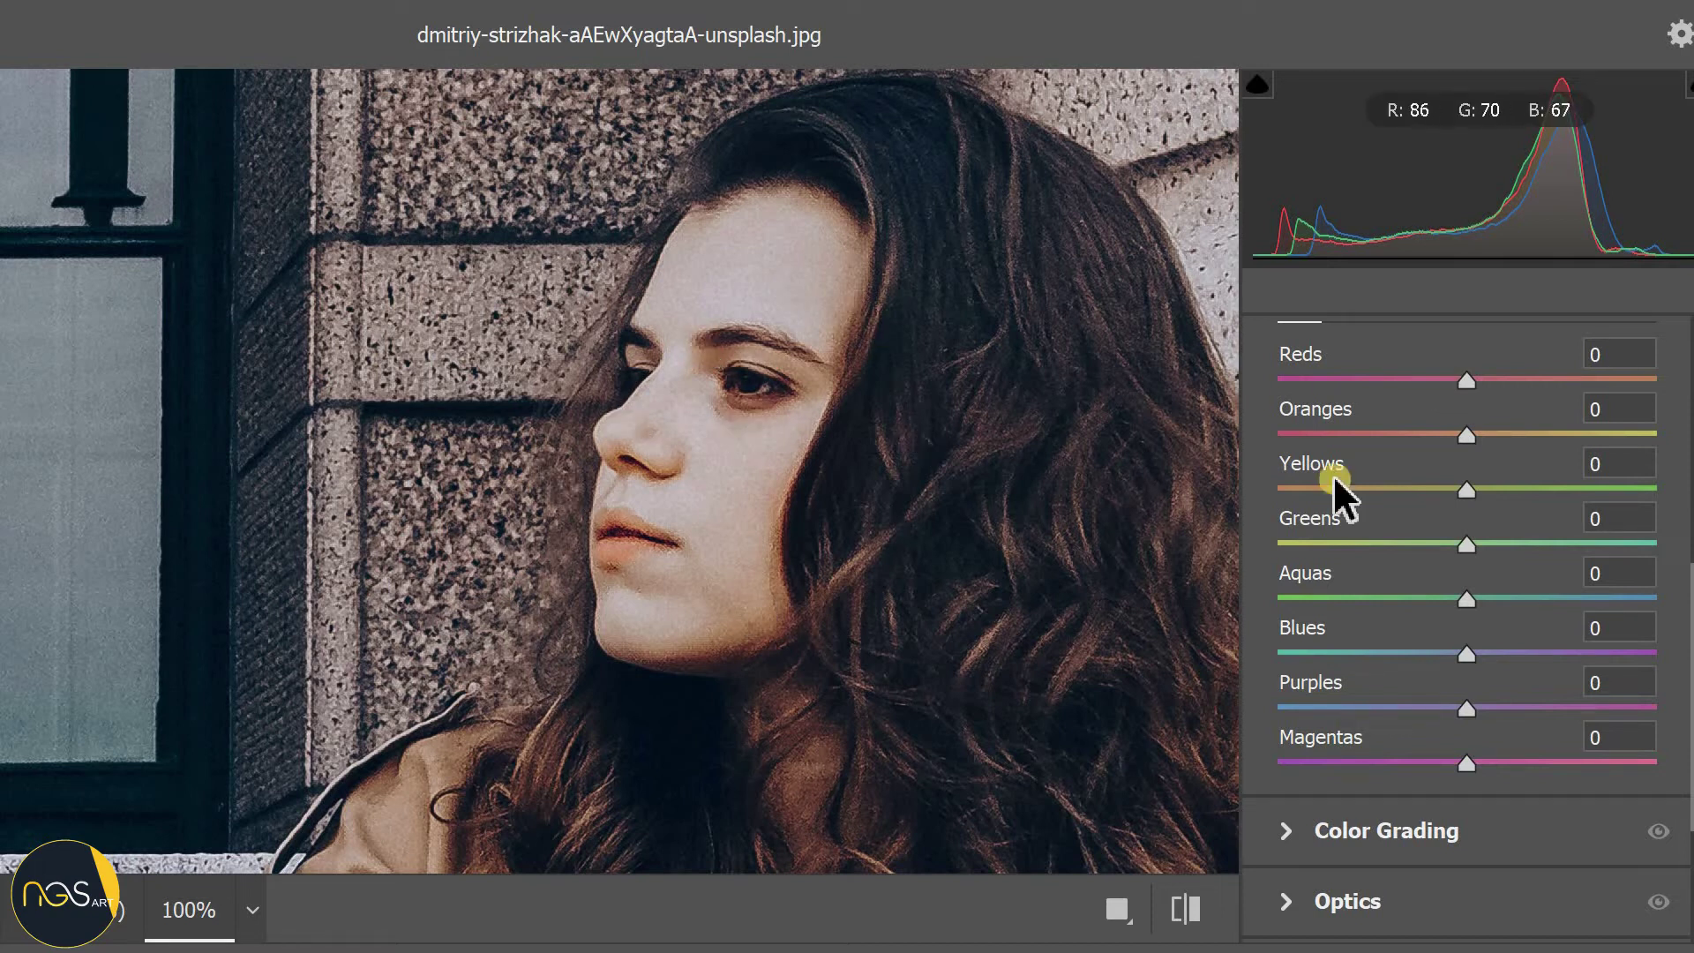
{"action": "mouse_move", "coordinate": [1460, 436]}
{"action": "left_mouse_down"}
{"action": "mouse_move", "coordinate": [1209, 439]}
{"action": "mouse_move", "coordinate": [1659, 434]}
{"action": "mouse_move", "coordinate": [1550, 434]}
{"action": "left_mouse_up"}
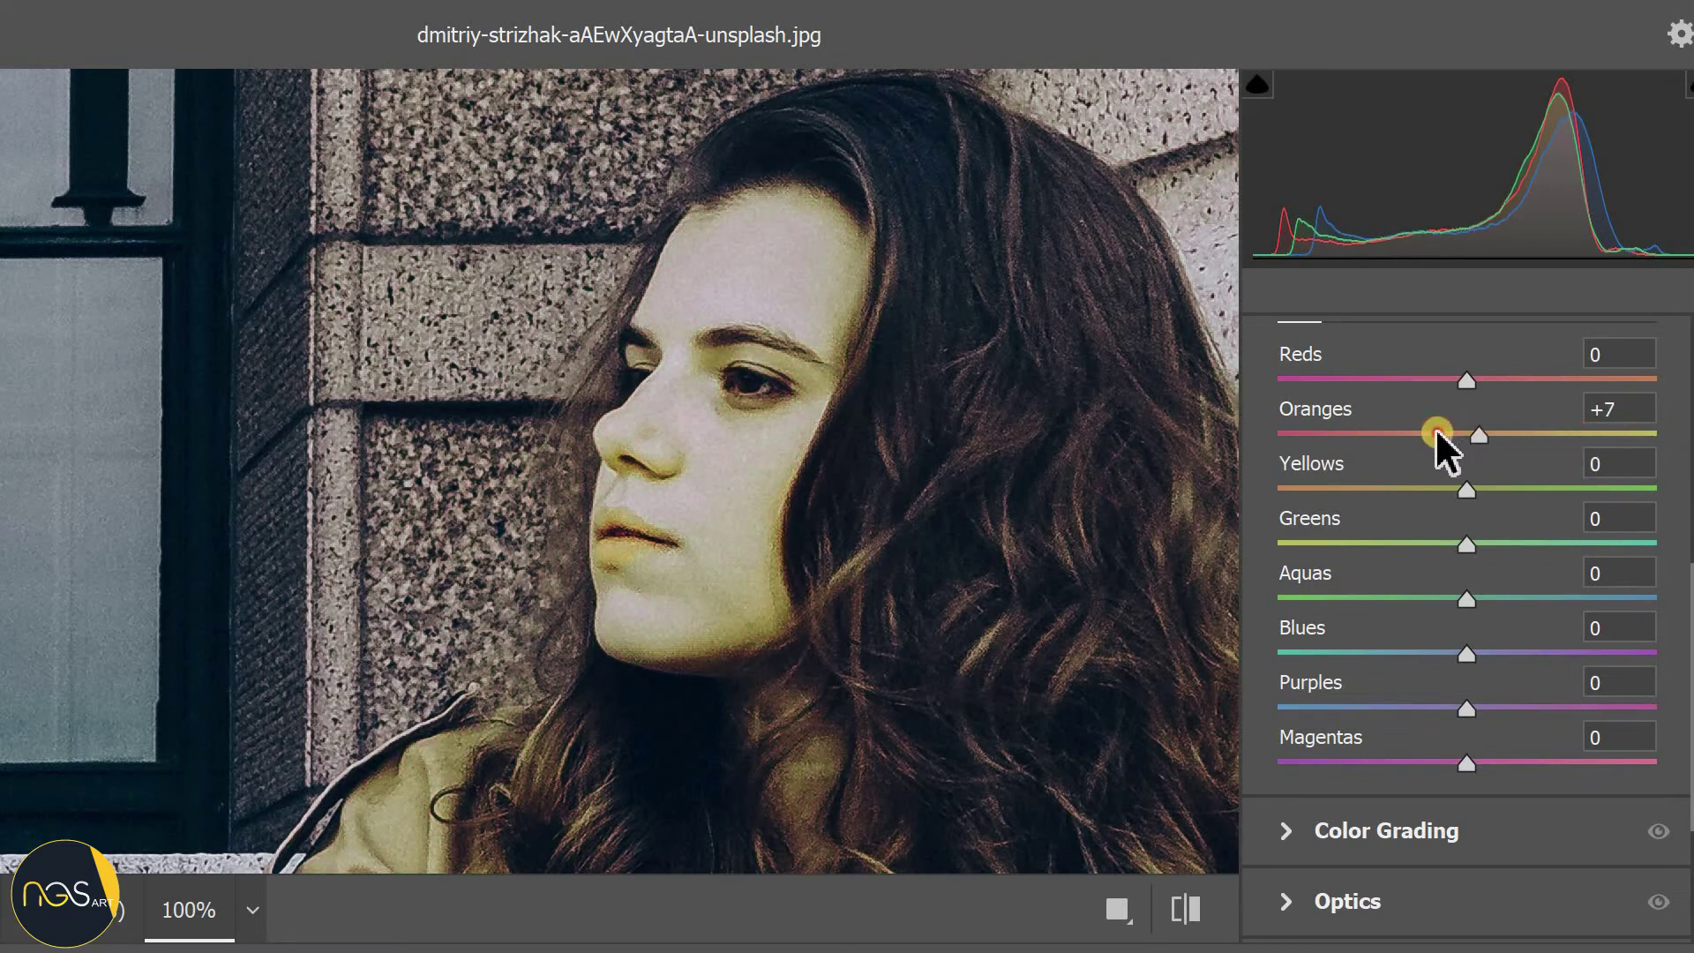
{"action": "mouse_move", "coordinate": [1438, 434]}
{"action": "left_mouse_down"}
{"action": "mouse_move", "coordinate": [1289, 427]}
{"action": "mouse_move", "coordinate": [1436, 437]}
{"action": "left_mouse_up"}
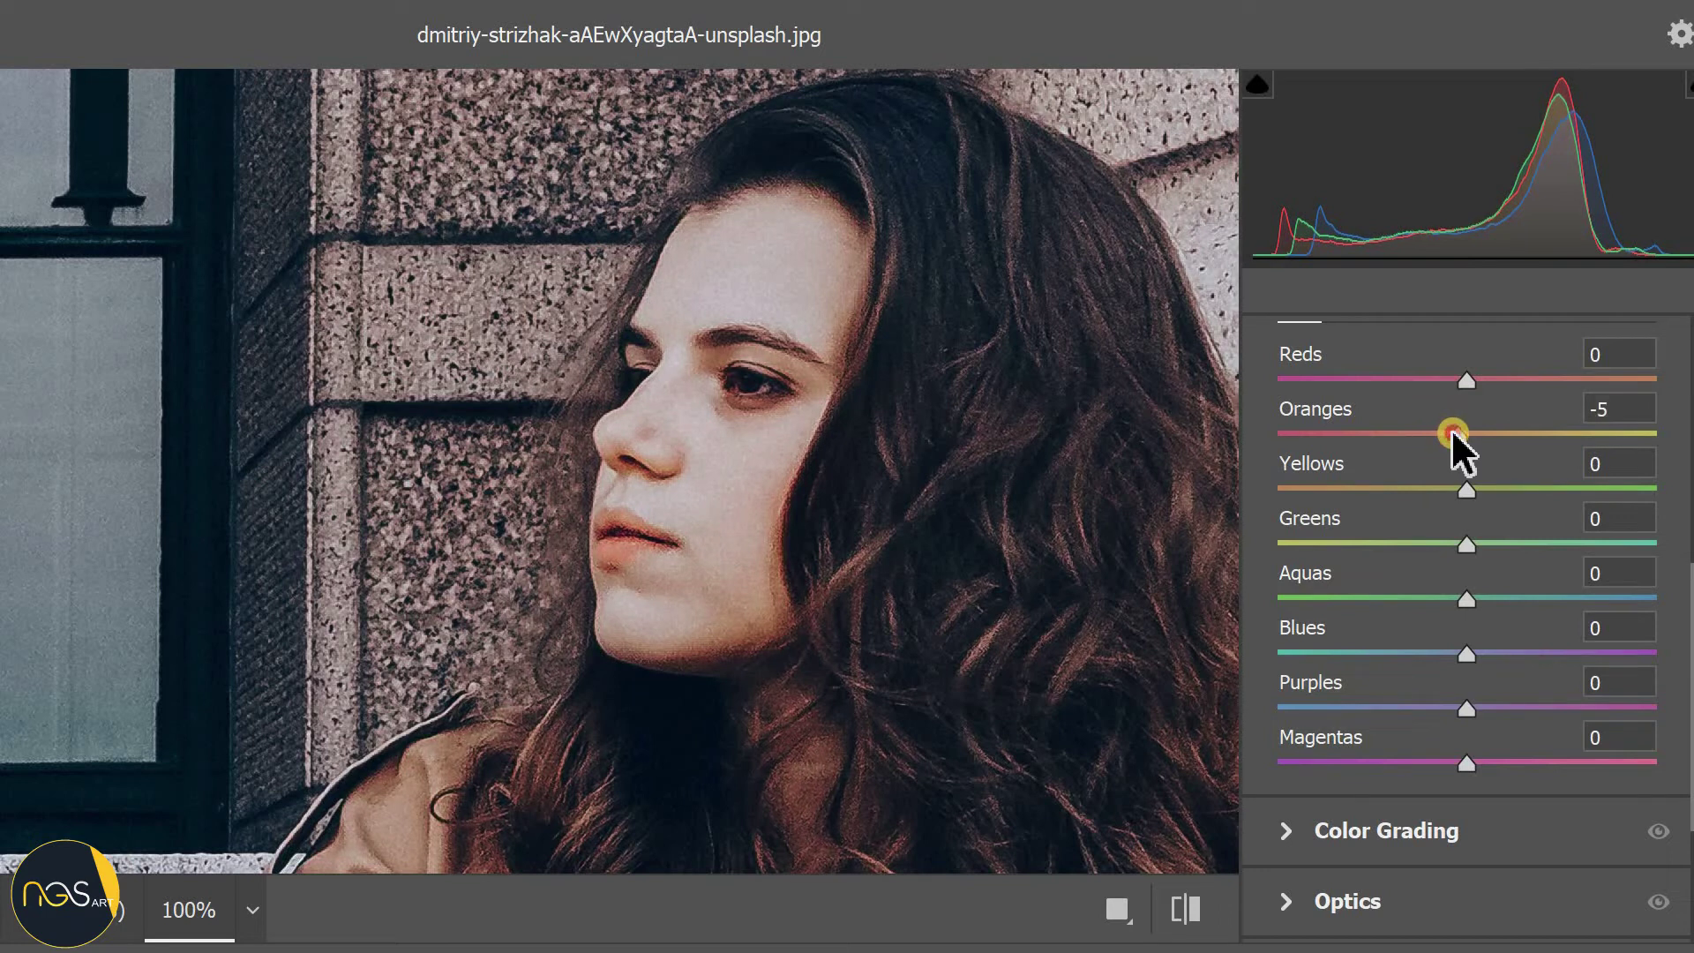
{"action": "left_click_drag", "start_coordinate": [1464, 381], "coordinate": [1430, 380]}
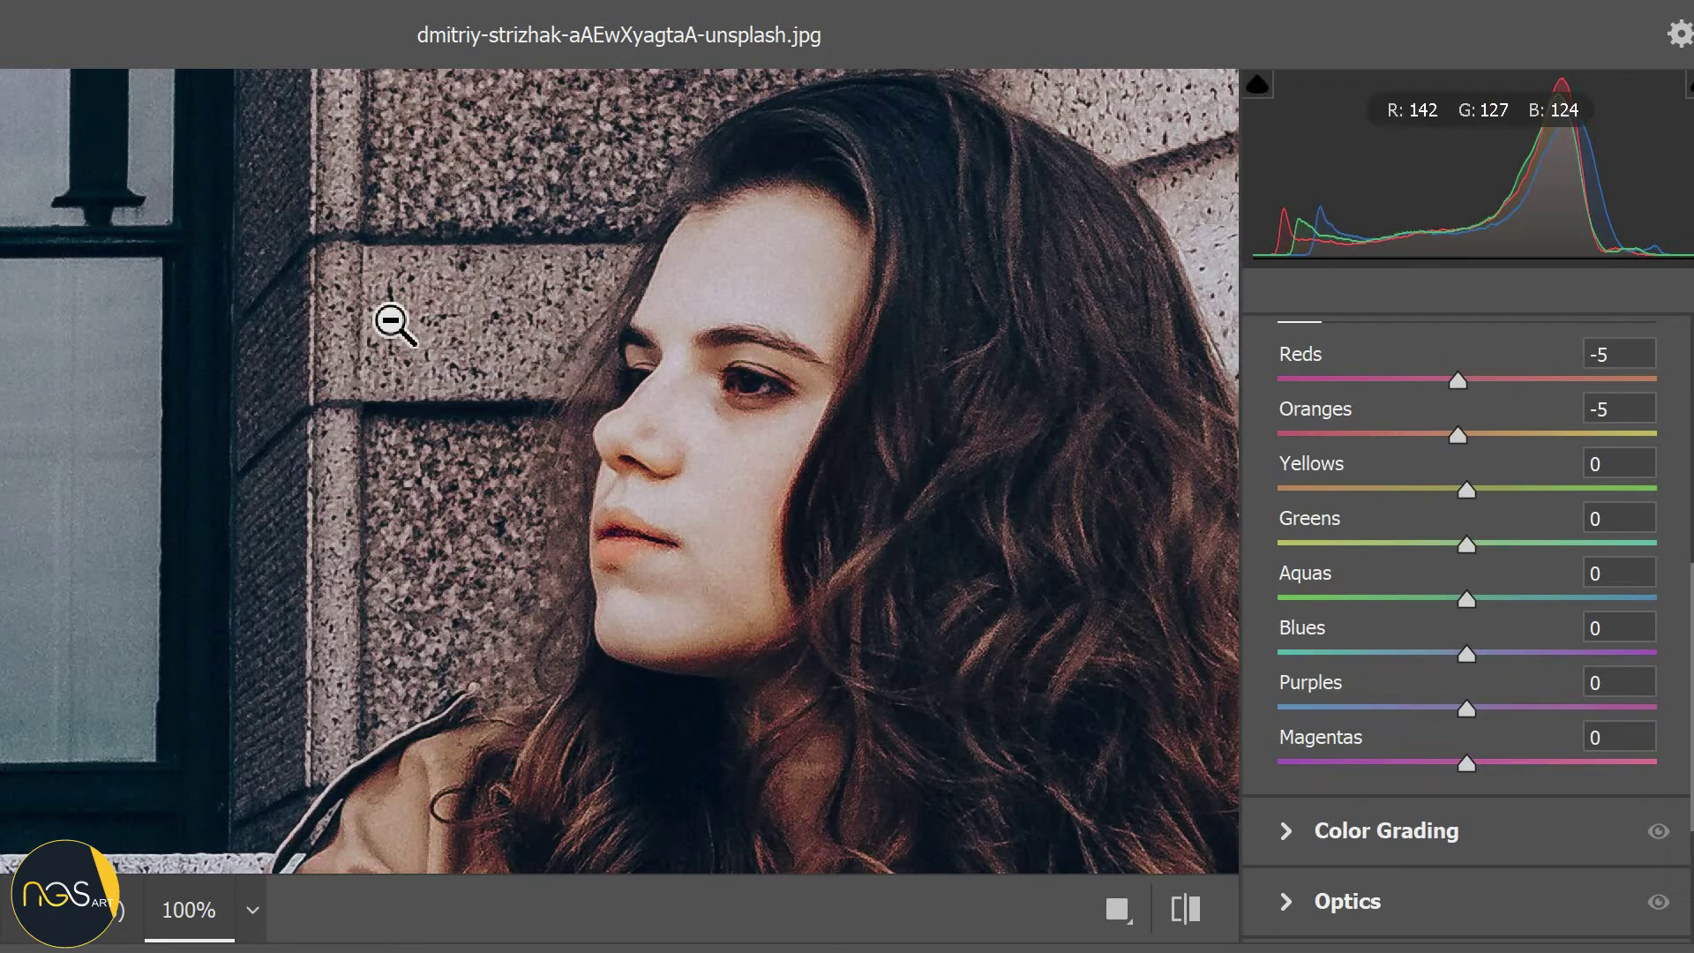
{"action": "scroll", "coordinate": [395, 325], "scroll_direction": "down", "scroll_amount": 1}
{"action": "scroll", "coordinate": [405, 329], "scroll_direction": "down", "scroll_amount": 2}
{"action": "scroll", "coordinate": [446, 348], "scroll_direction": "down", "scroll_amount": 2}
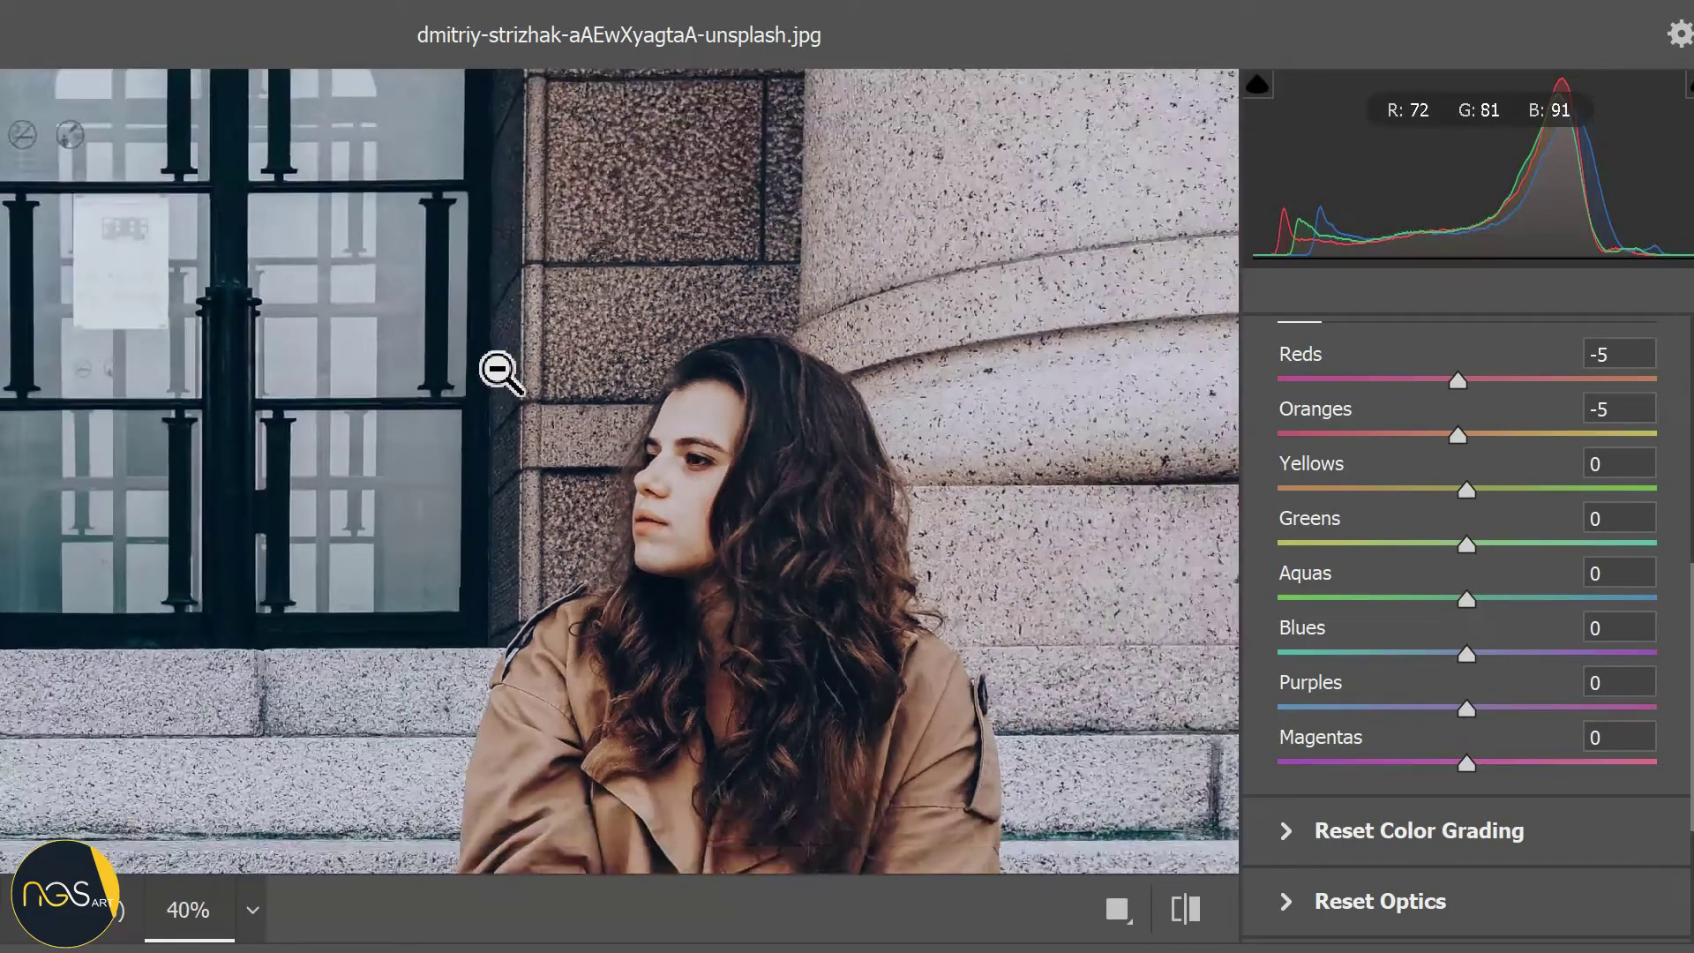
{"action": "scroll", "coordinate": [492, 370], "scroll_direction": "down", "scroll_amount": 1}
{"action": "scroll", "coordinate": [510, 375], "scroll_direction": "down", "scroll_amount": 1}
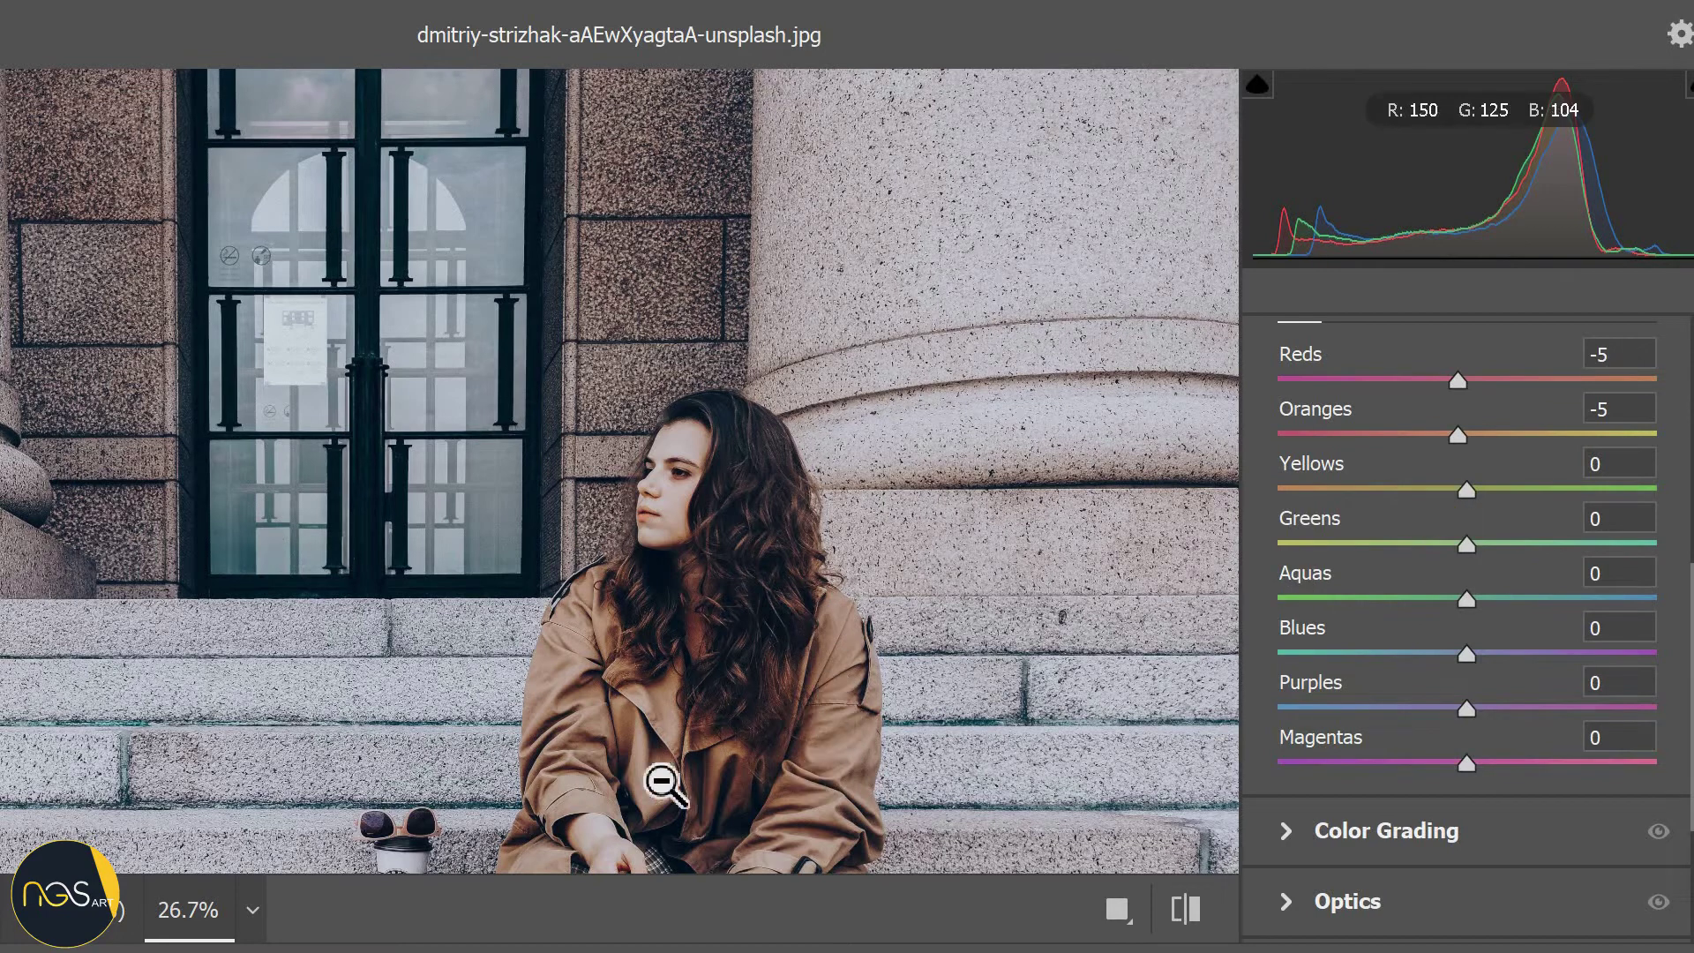
Step: Push the Oranges hue to -63 to turn the beige coat pink, then fit the photo in view
{"action": "scroll", "coordinate": [662, 779], "scroll_direction": "down", "scroll_amount": 4}
{"action": "scroll", "coordinate": [696, 665], "scroll_direction": "up", "scroll_amount": 2}
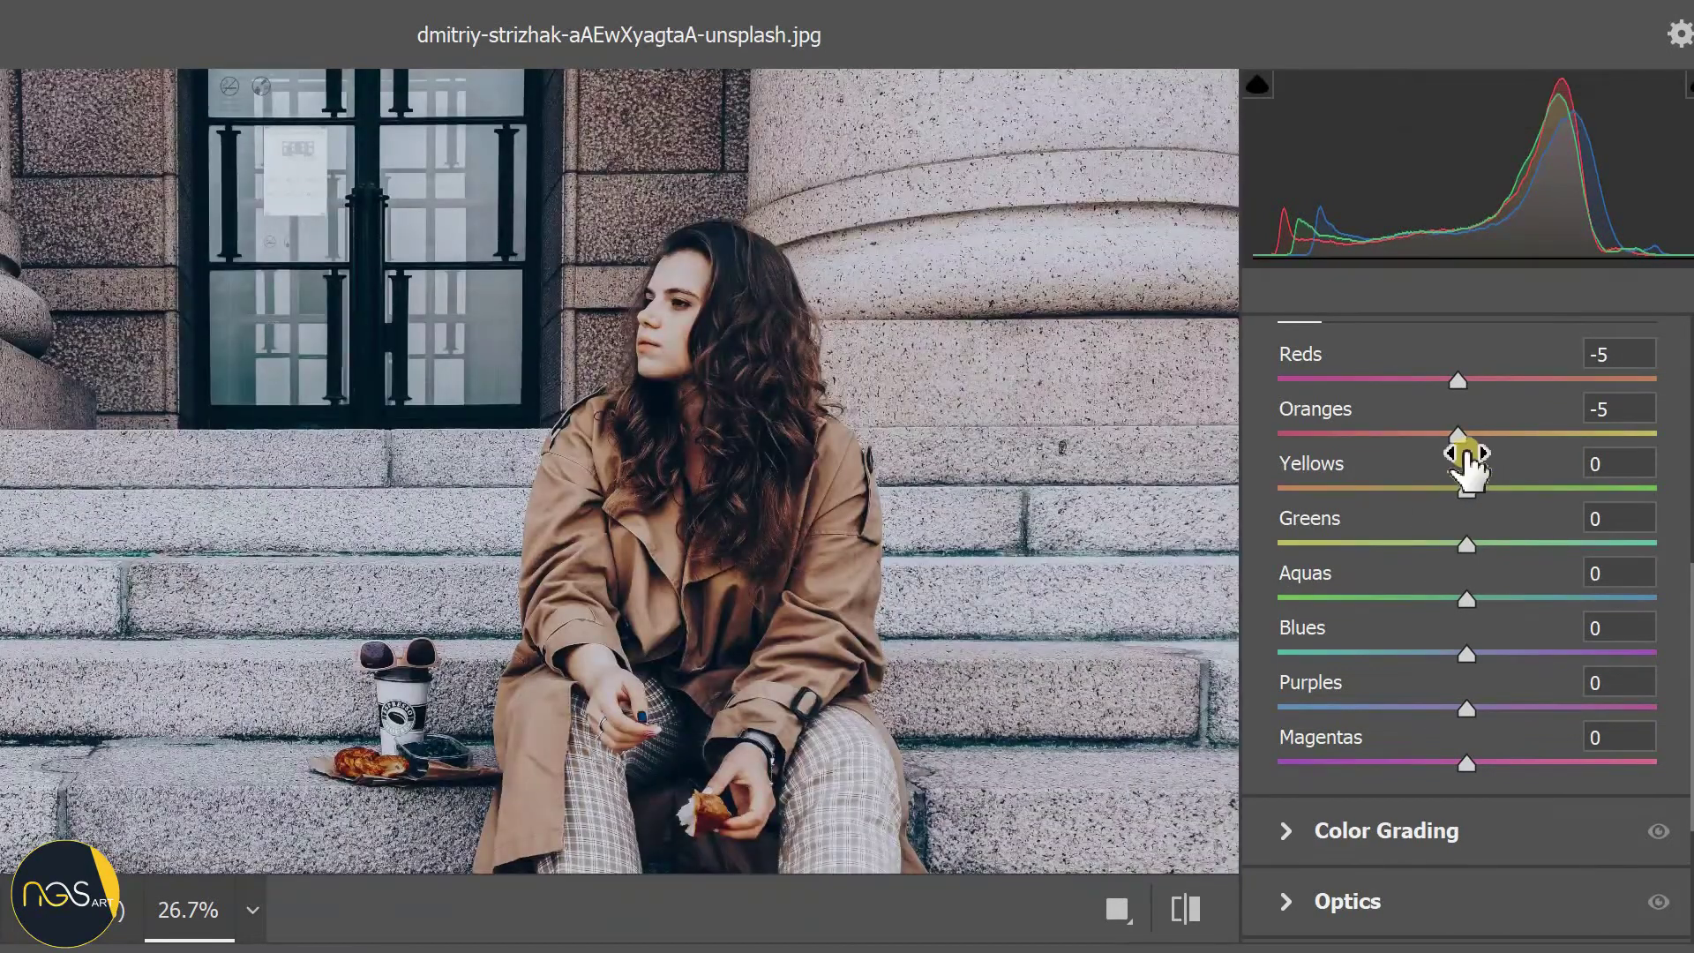
{"action": "mouse_move", "coordinate": [1457, 434]}
{"action": "left_mouse_down"}
{"action": "mouse_move", "coordinate": [1318, 434]}
{"action": "mouse_move", "coordinate": [1426, 434]}
{"action": "mouse_move", "coordinate": [1345, 434]}
{"action": "left_mouse_up"}
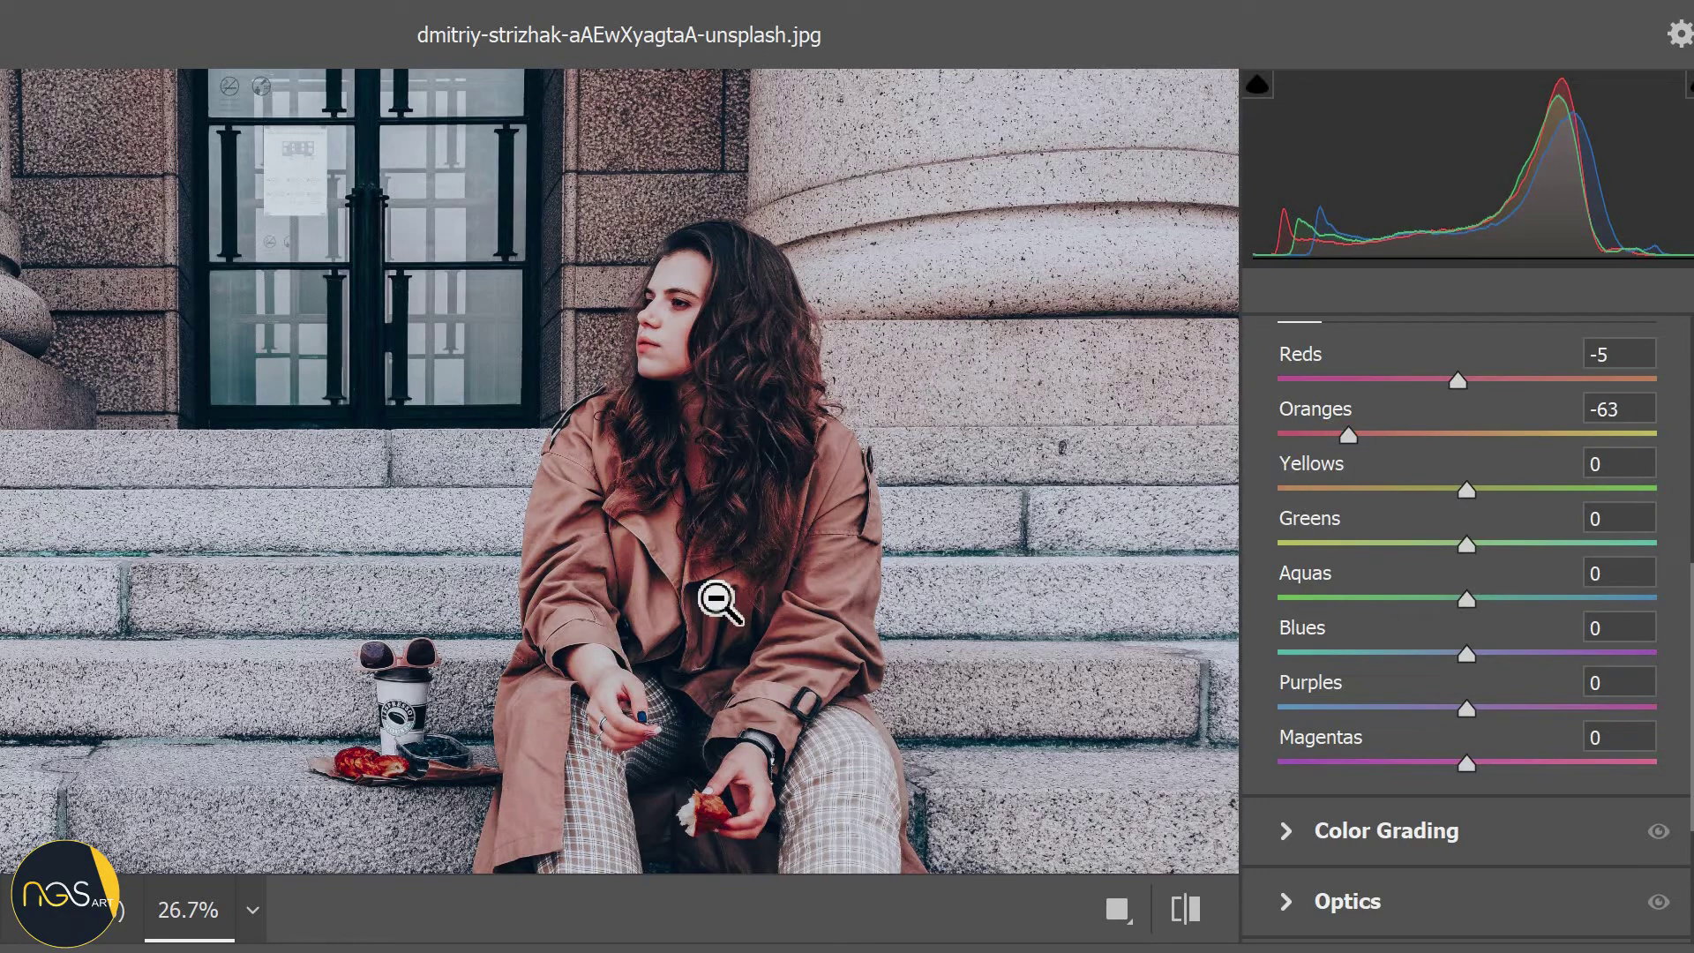
{"action": "scroll", "coordinate": [716, 599], "scroll_direction": "down", "scroll_amount": 5}
{"action": "scroll", "coordinate": [716, 600], "scroll_direction": "up", "scroll_amount": 2}
{"action": "scroll", "coordinate": [716, 600], "scroll_direction": "up", "scroll_amount": 1}
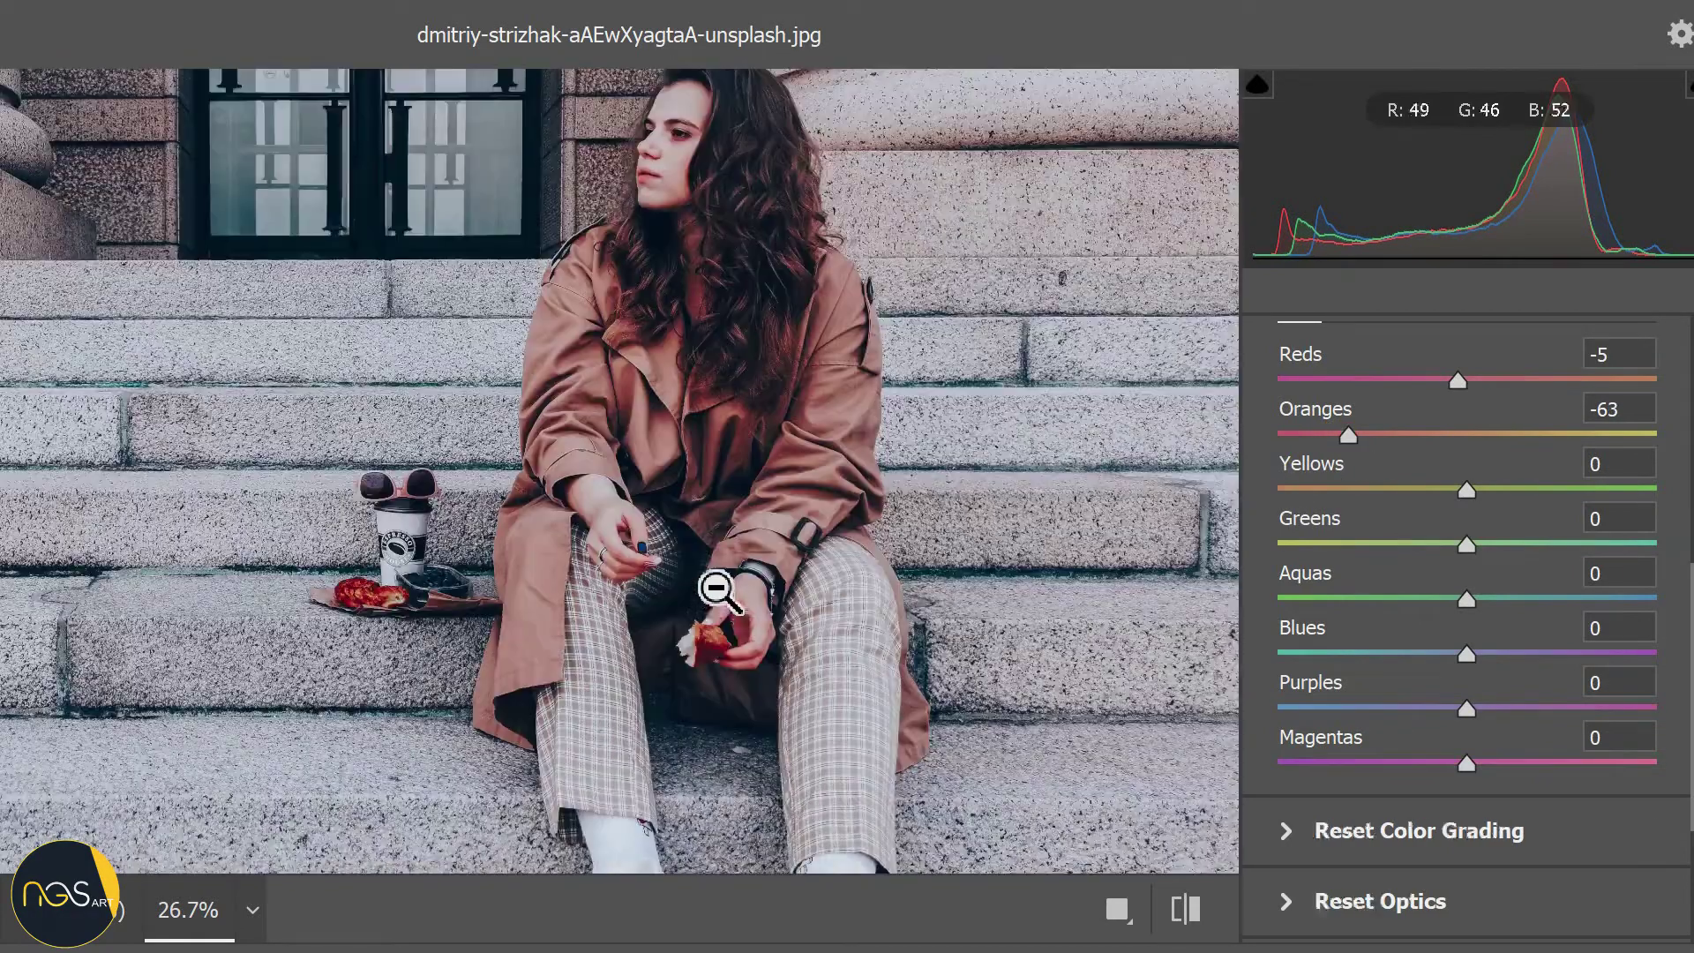
{"action": "left_click", "coordinate": [716, 600], "text": "alt"}
{"action": "scroll", "coordinate": [1473, 600], "scroll_direction": "down", "scroll_amount": 1}
{"action": "scroll", "coordinate": [1488, 600], "scroll_direction": "down", "scroll_amount": 1}
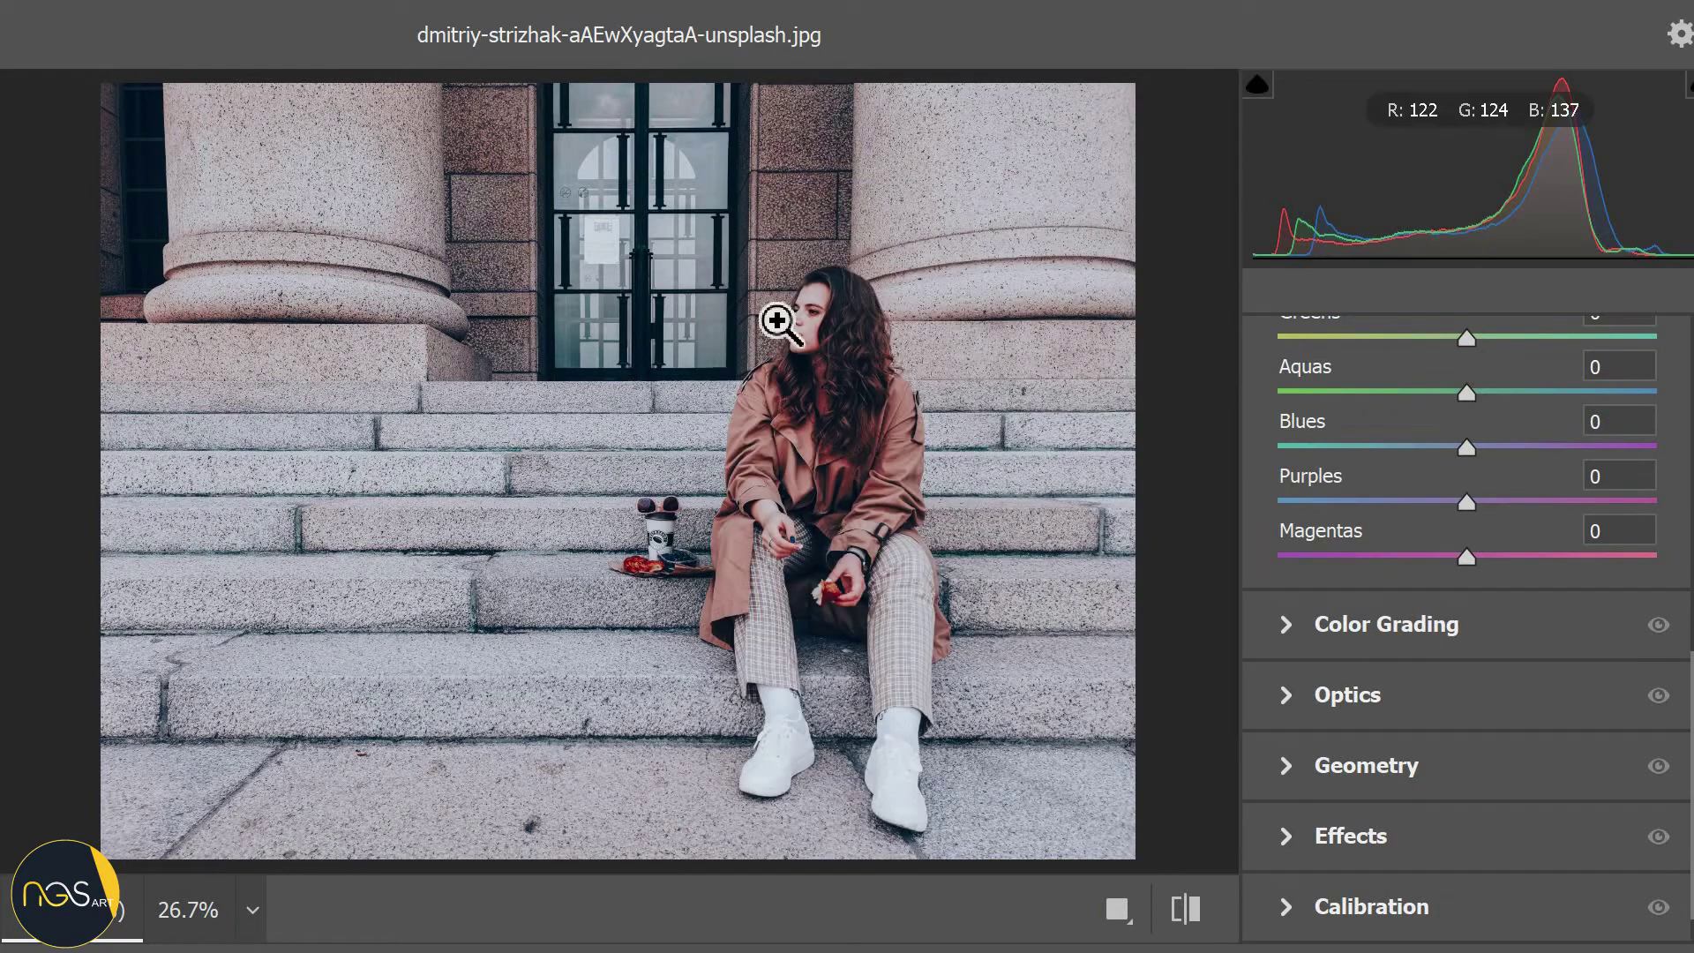
Step: Add a -49 vignette in the Effects section to darken the photo's edges
{"action": "left_click", "coordinate": [1286, 845]}
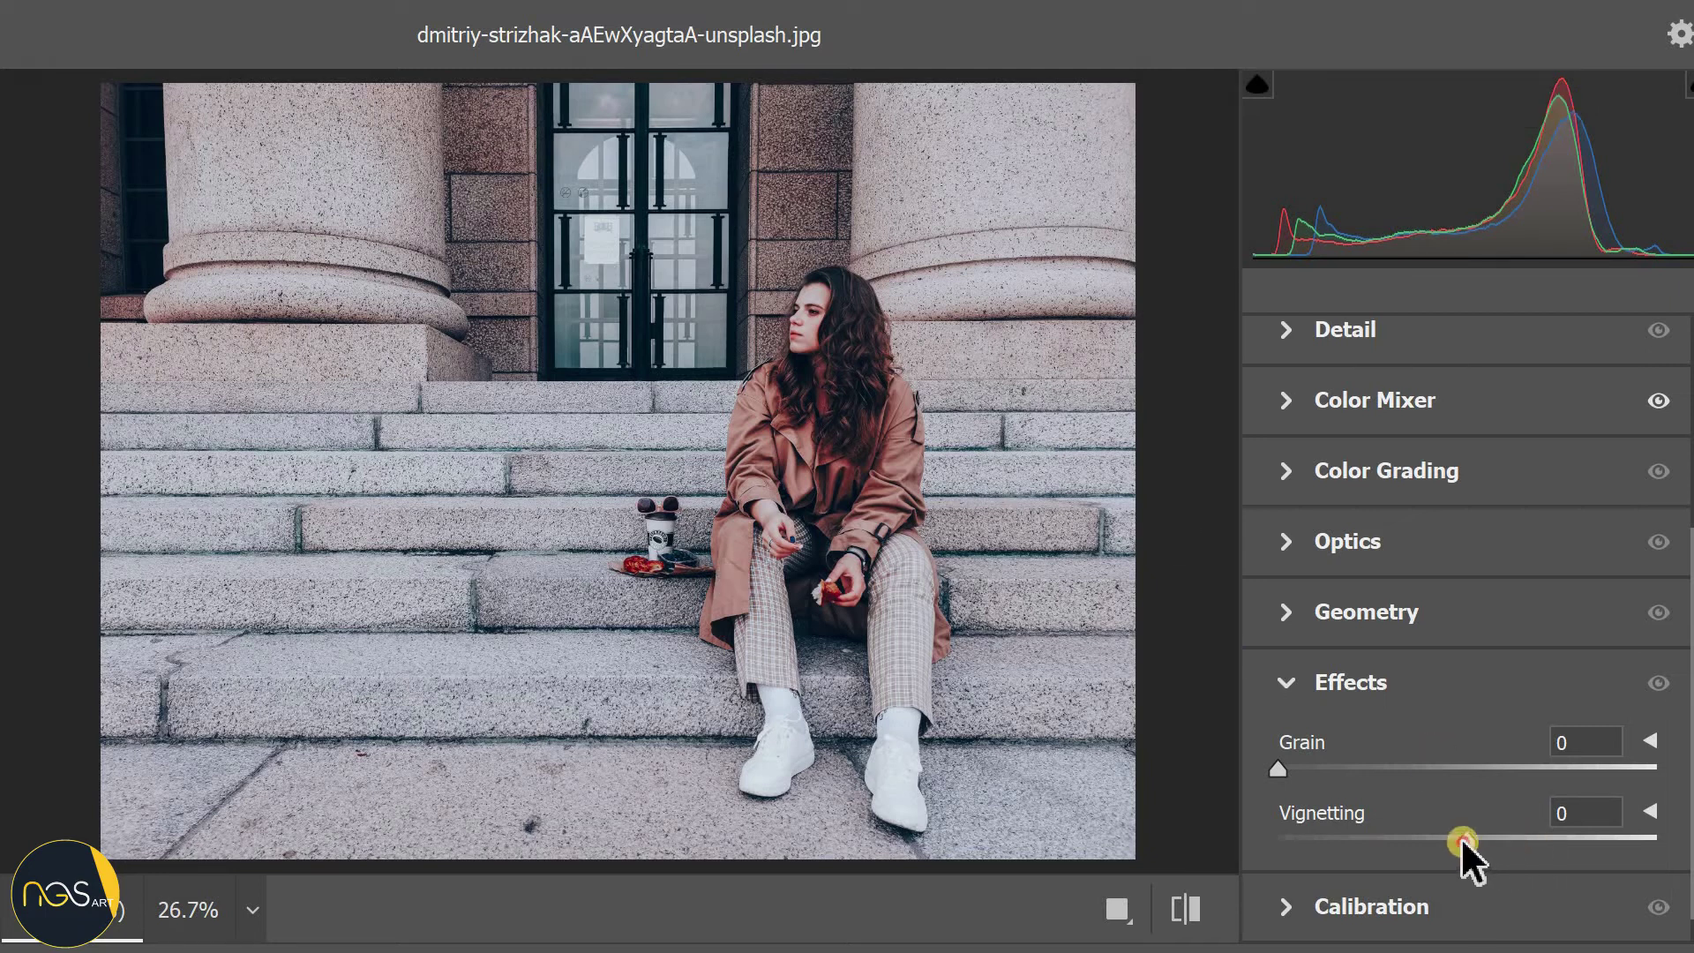
{"action": "mouse_move", "coordinate": [1459, 837]}
{"action": "left_mouse_down"}
{"action": "mouse_move", "coordinate": [1360, 839]}
{"action": "mouse_move", "coordinate": [1373, 845]}
{"action": "left_mouse_up"}
{"action": "scroll", "coordinate": [839, 454], "scroll_direction": "down", "scroll_amount": 2}
{"action": "scroll", "coordinate": [839, 453], "scroll_direction": "up", "scroll_amount": 2}
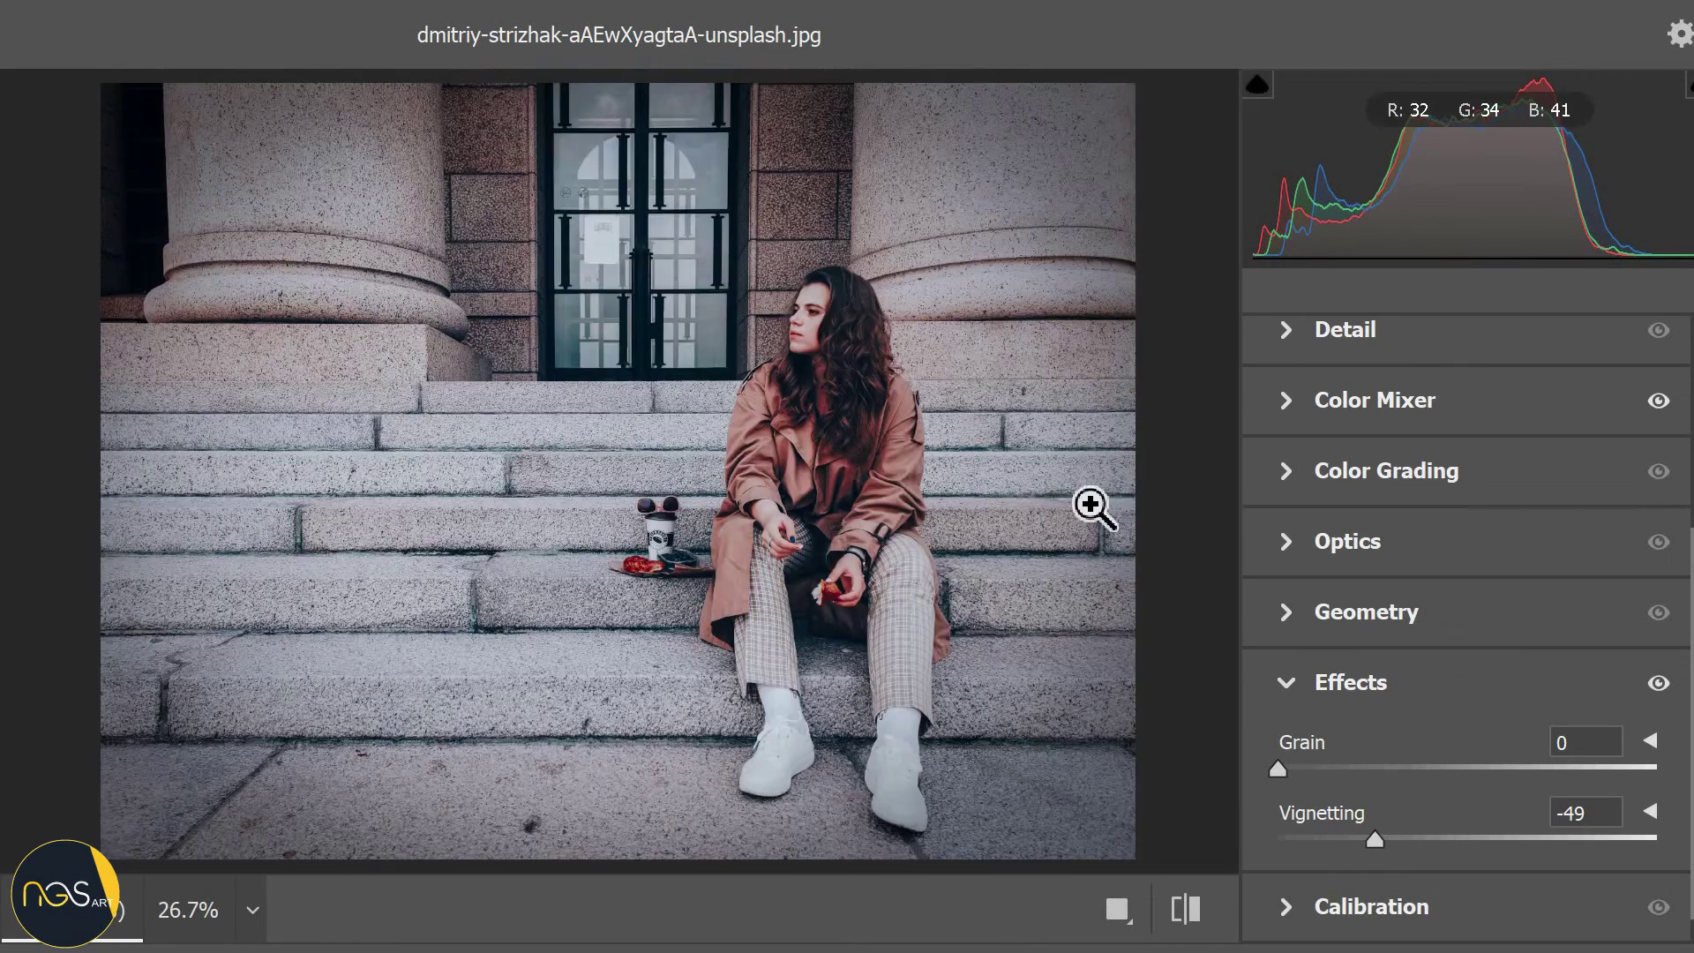
{"action": "left_click", "coordinate": [1294, 682]}
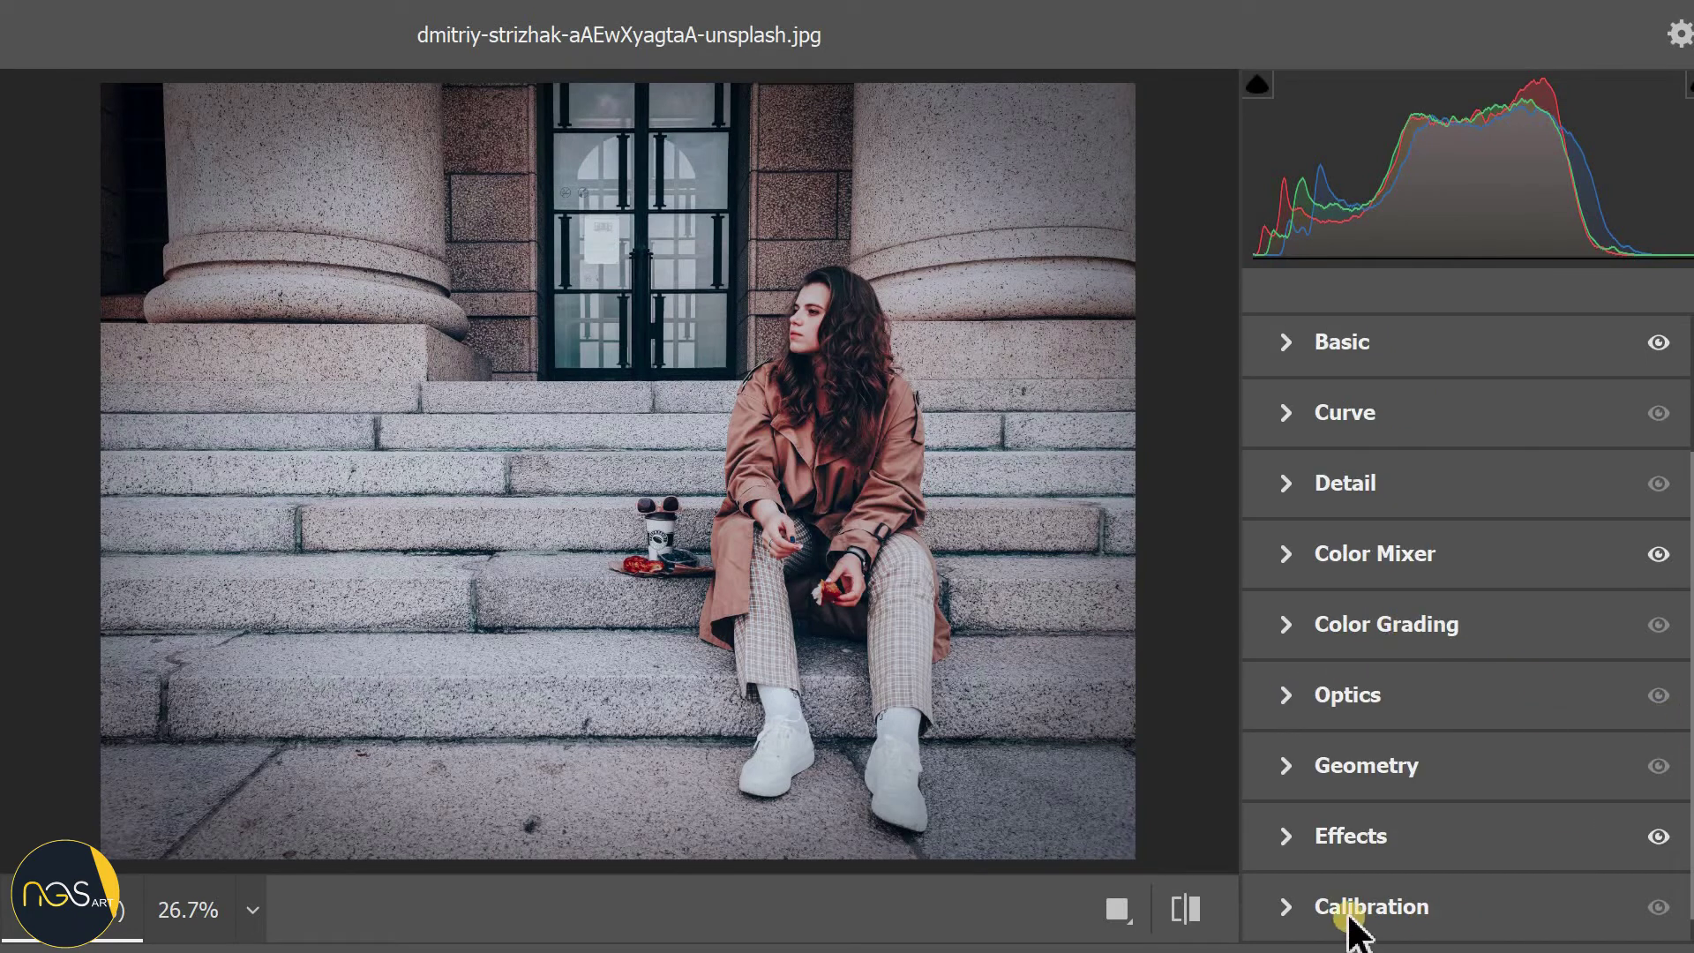
Step: Set Calibration Blue Primary hue to -27 and saturation to +28, then apply the Camera Raw grade
{"action": "left_click", "coordinate": [1285, 909]}
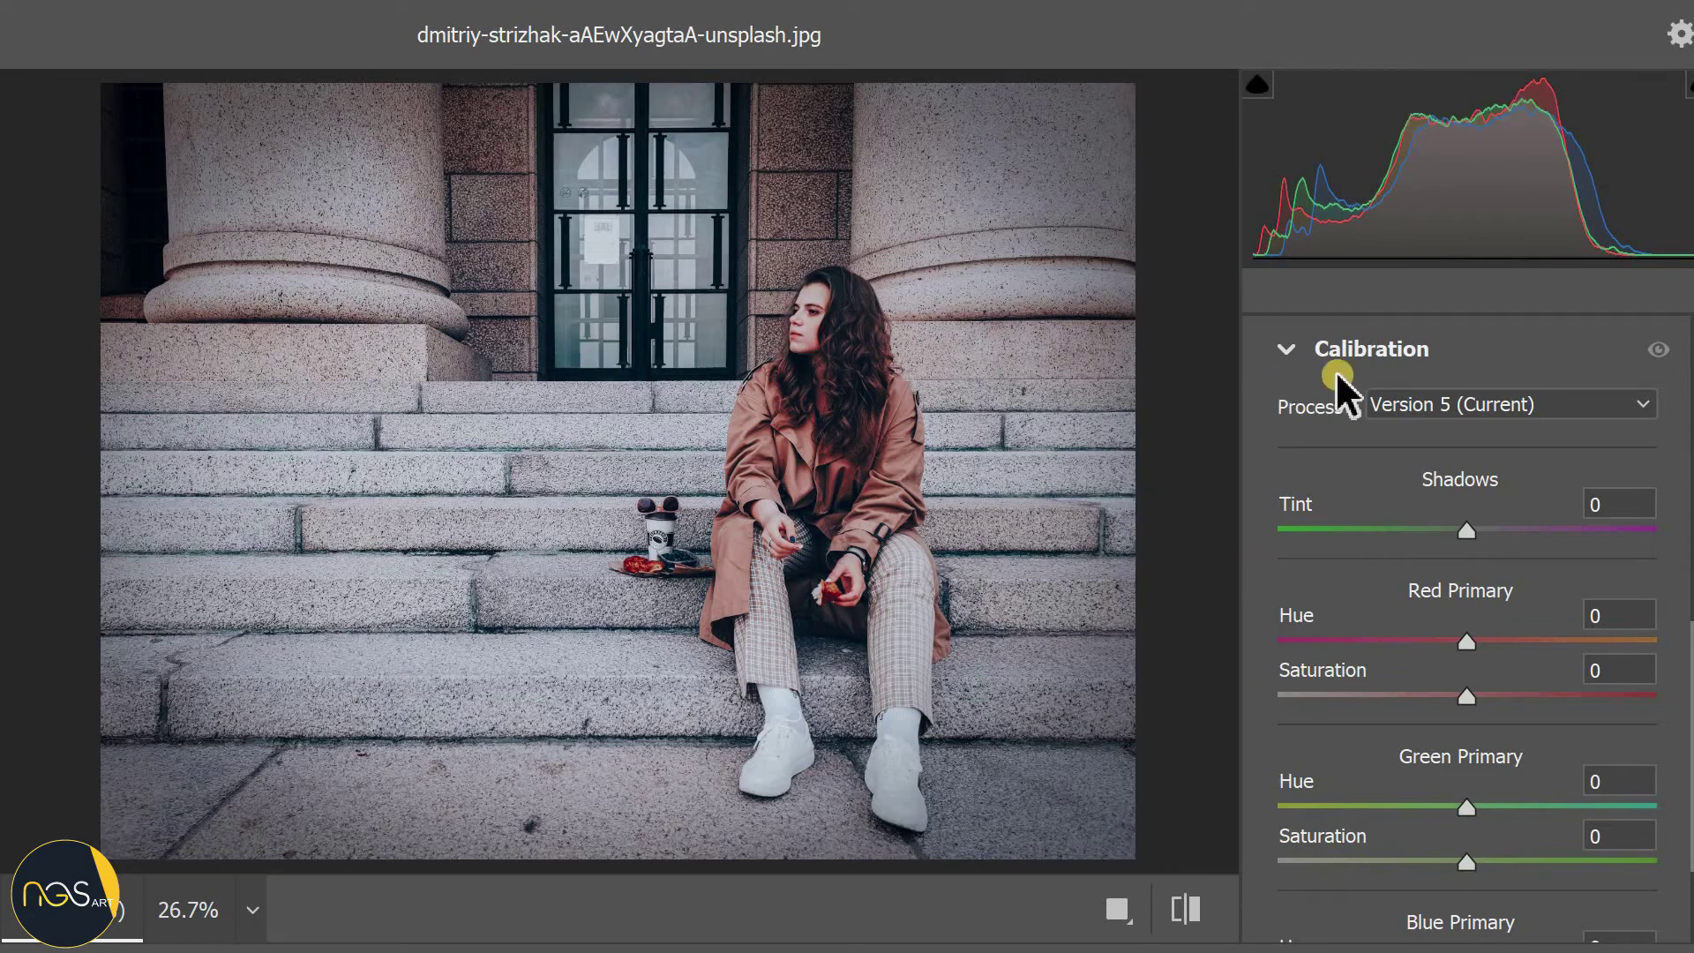
{"action": "scroll", "coordinate": [1297, 542], "scroll_direction": "down", "scroll_amount": 2}
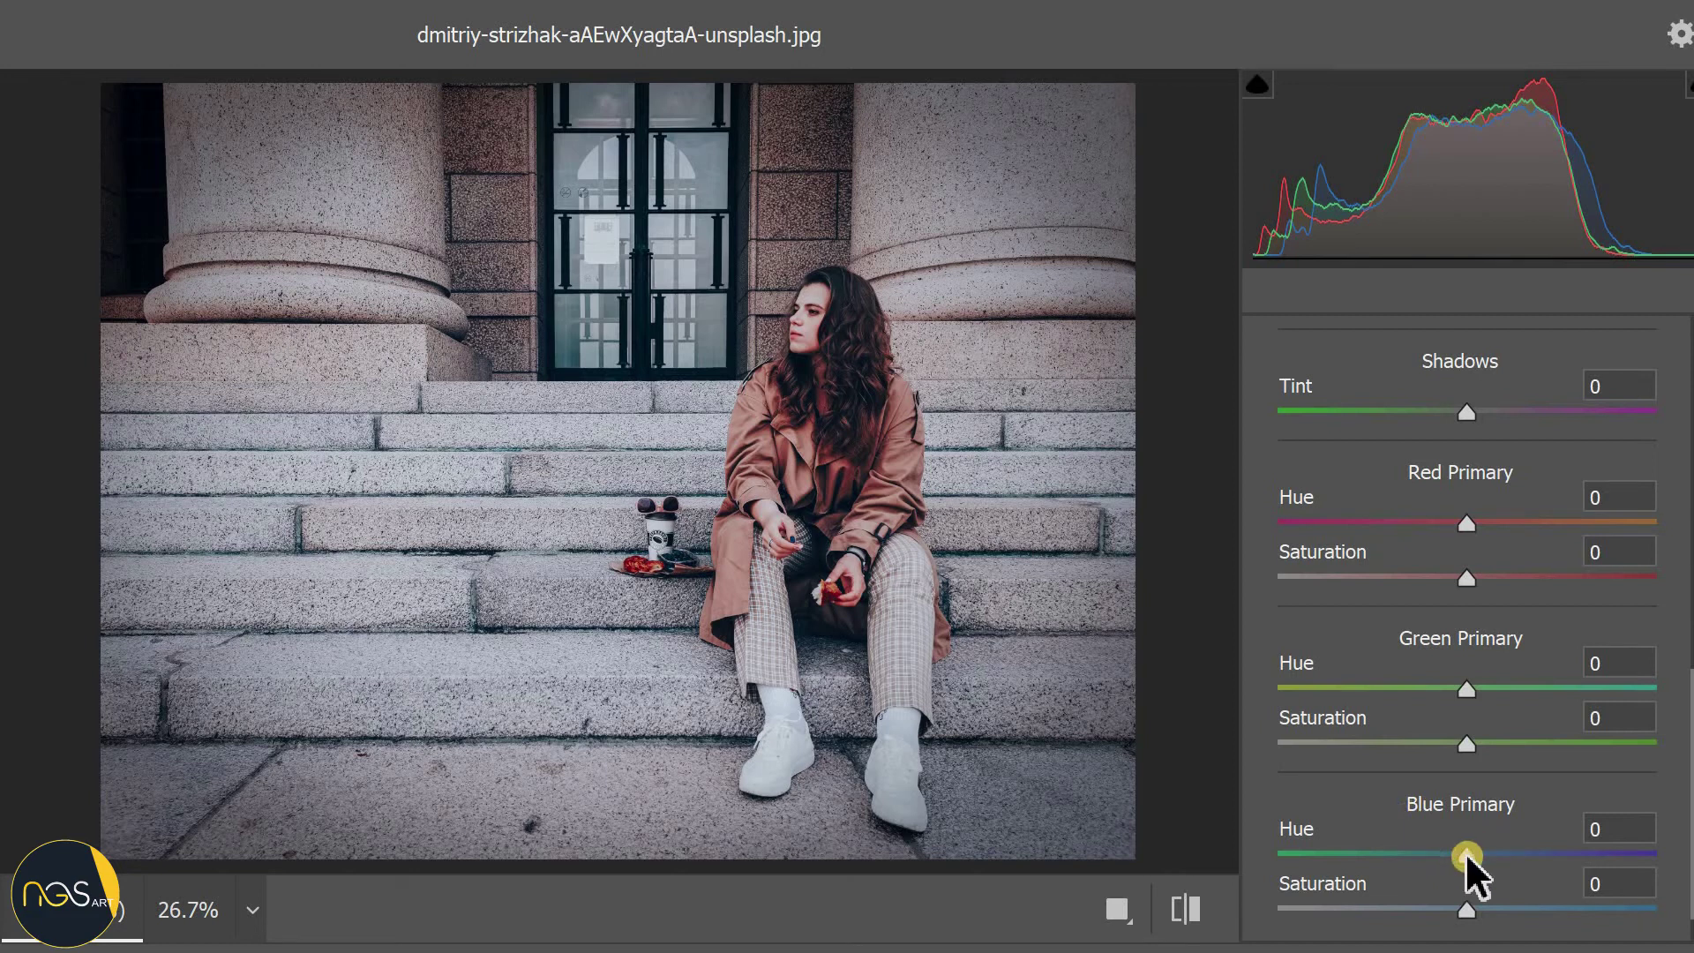
{"action": "left_click_drag", "start_coordinate": [1448, 855], "coordinate": [1414, 856]}
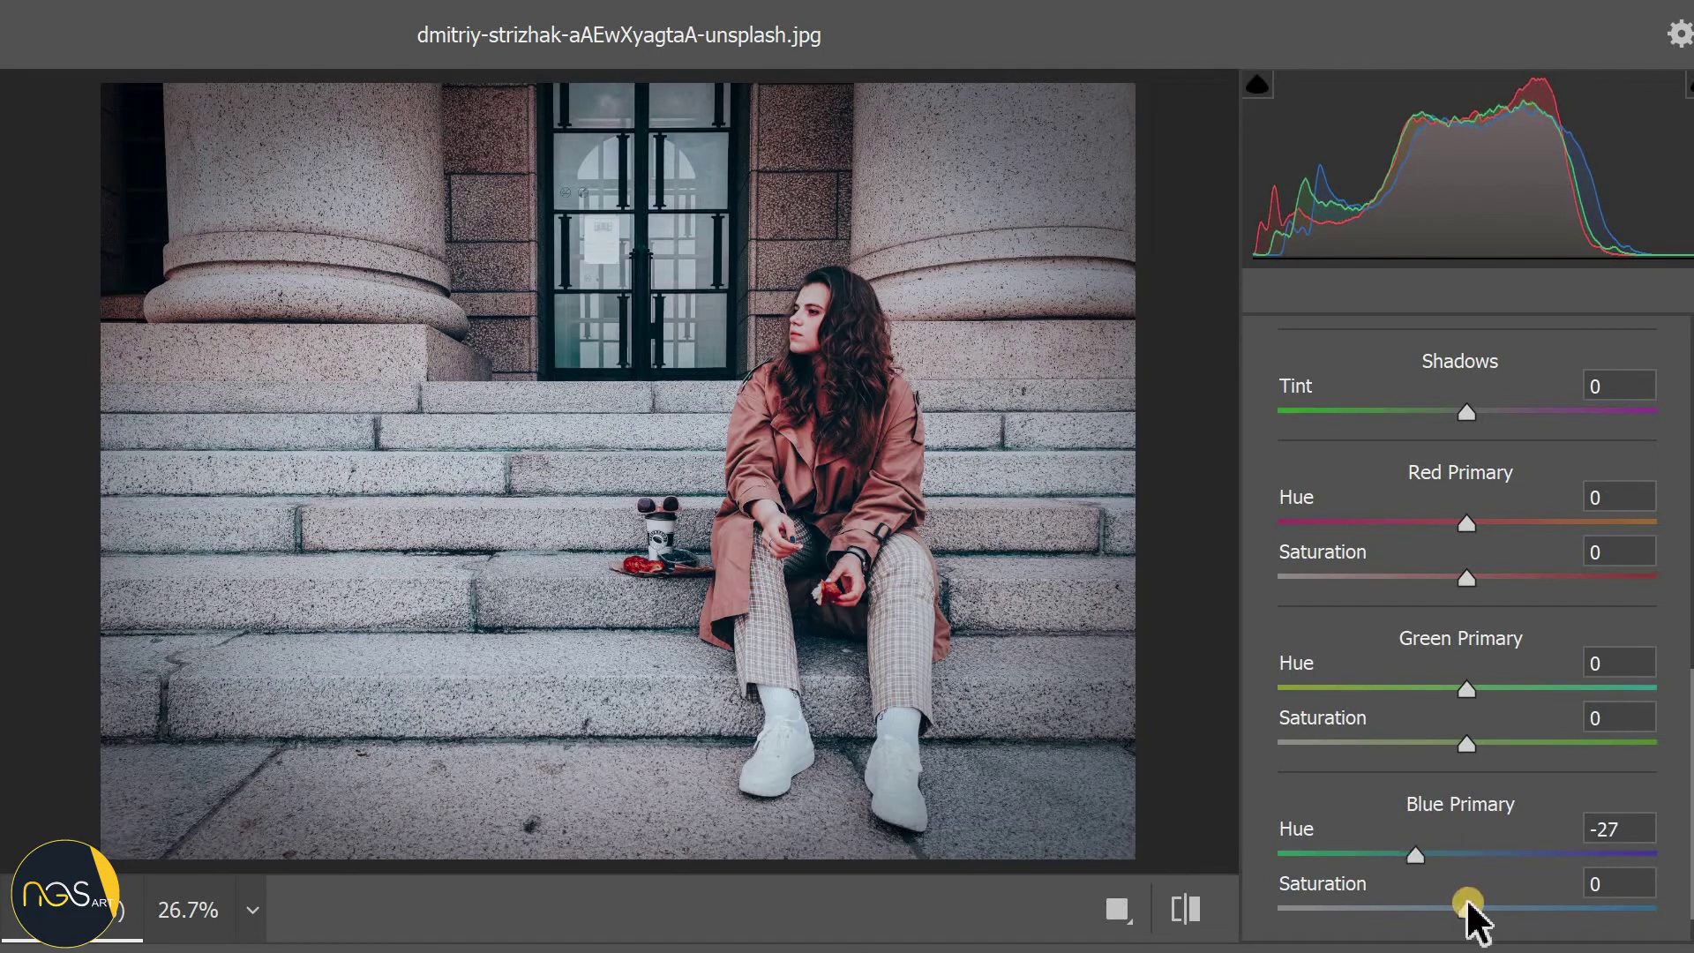
{"action": "left_click_drag", "start_coordinate": [1482, 904], "coordinate": [1519, 894]}
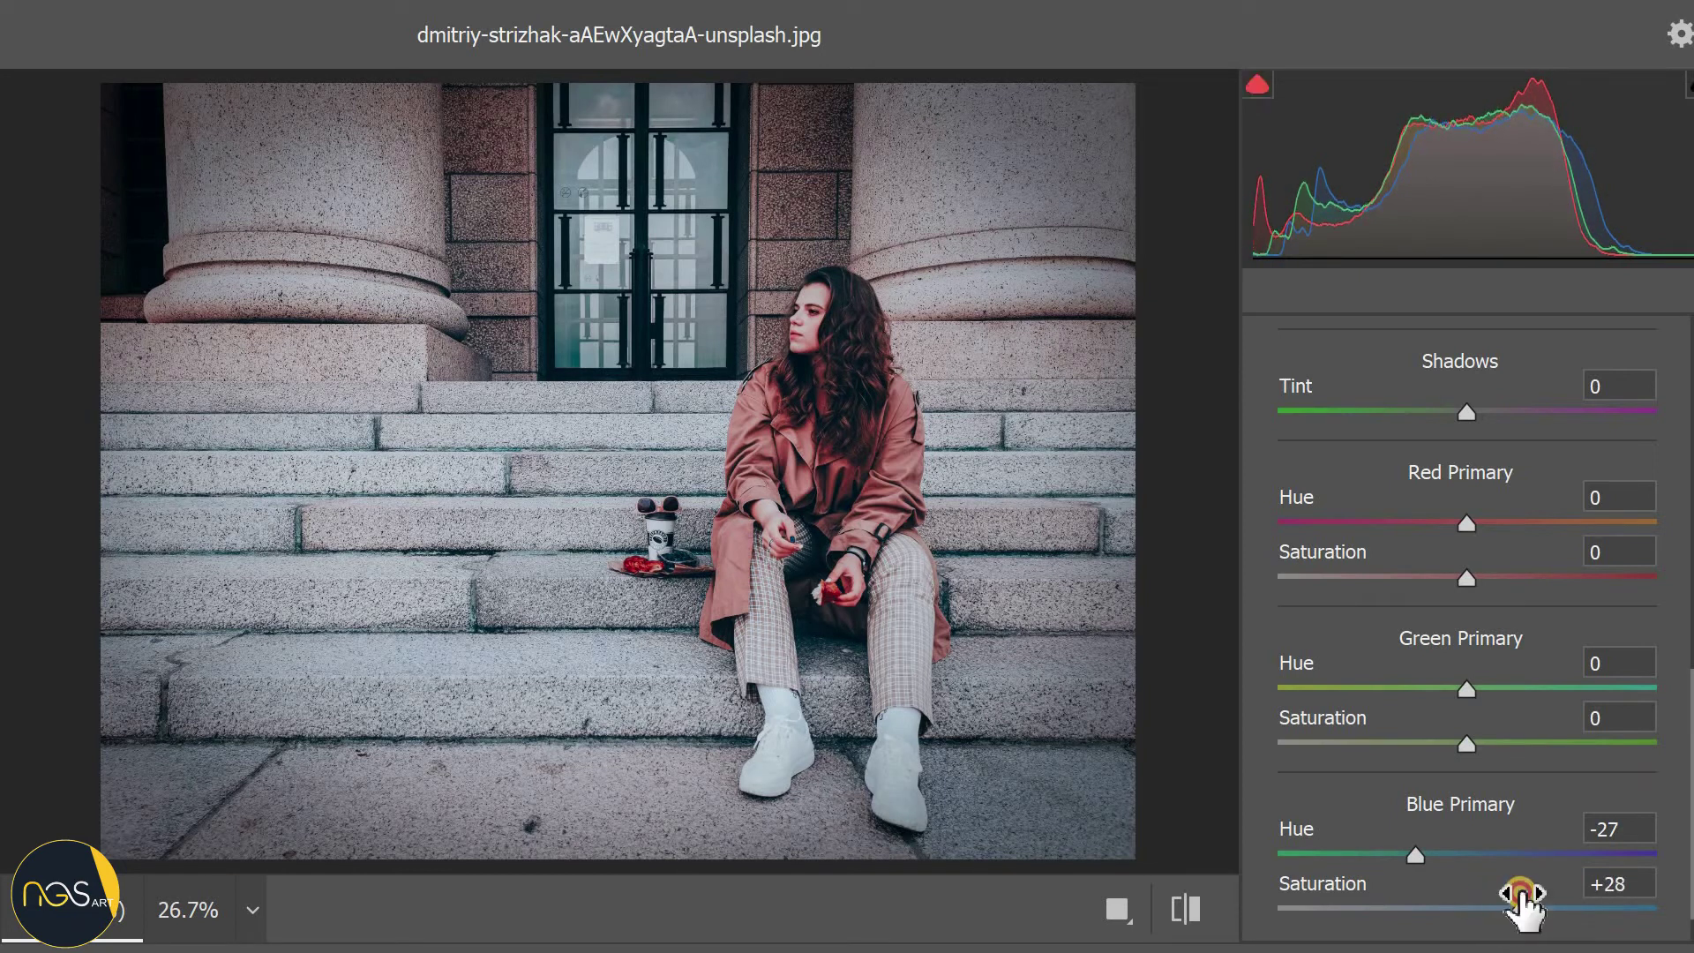
{"action": "key", "text": "backslash"}
{"action": "key", "text": "backslash"}
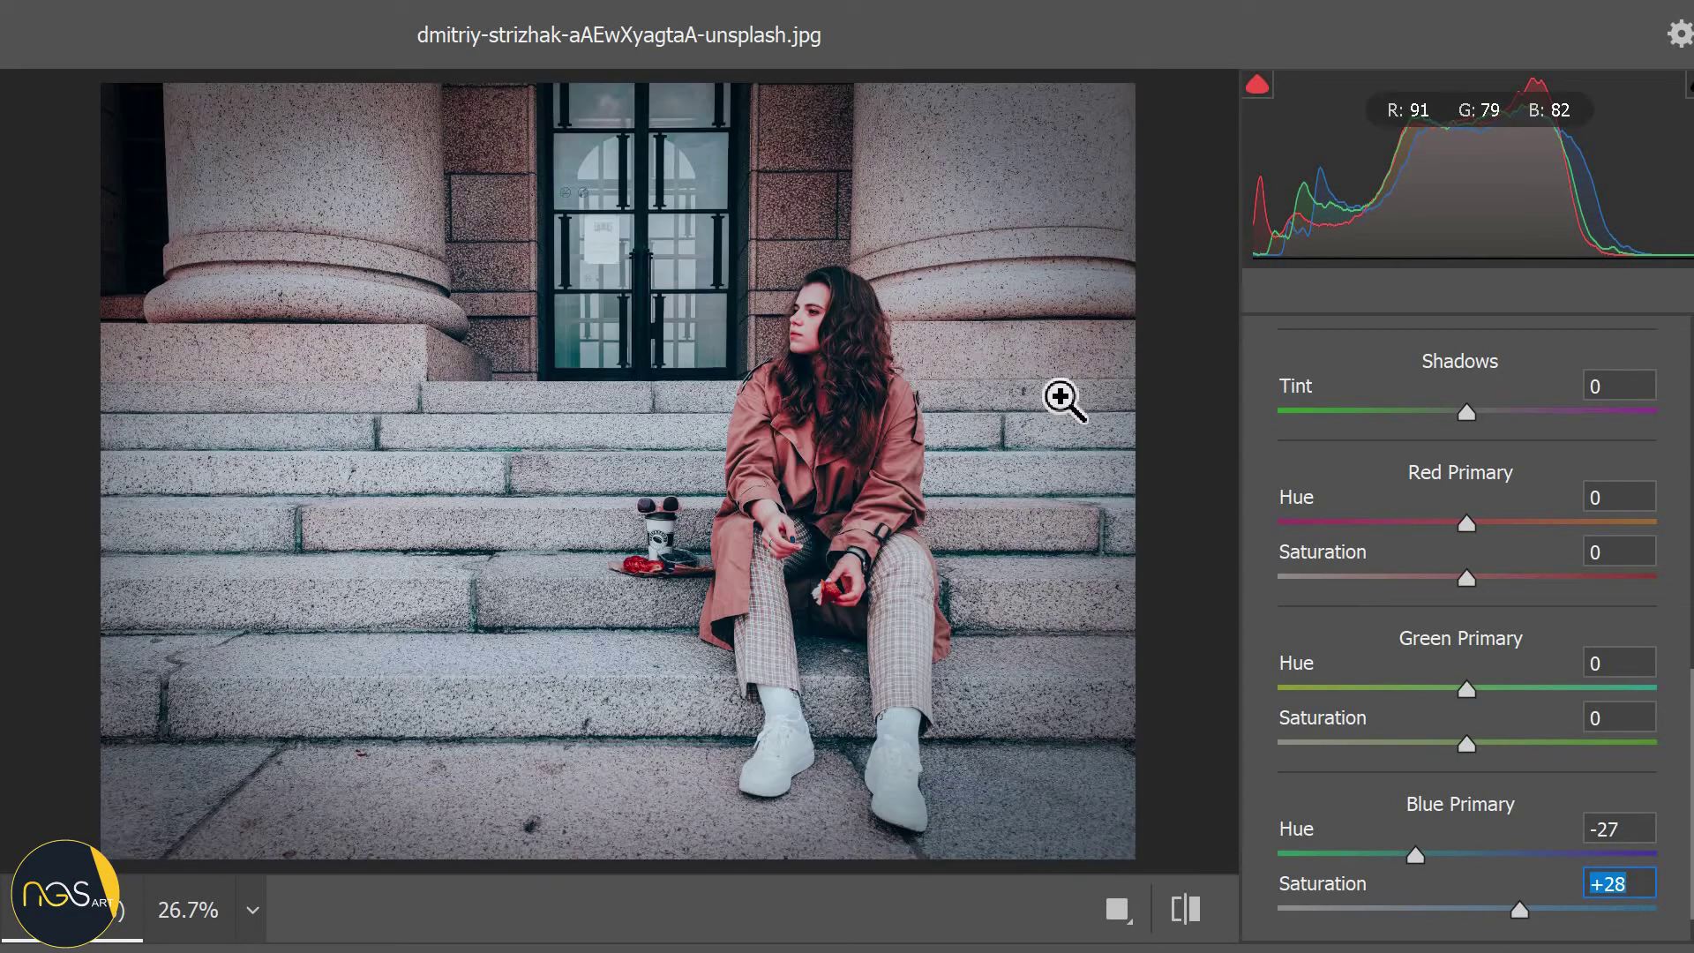
{"action": "key", "text": "Return"}
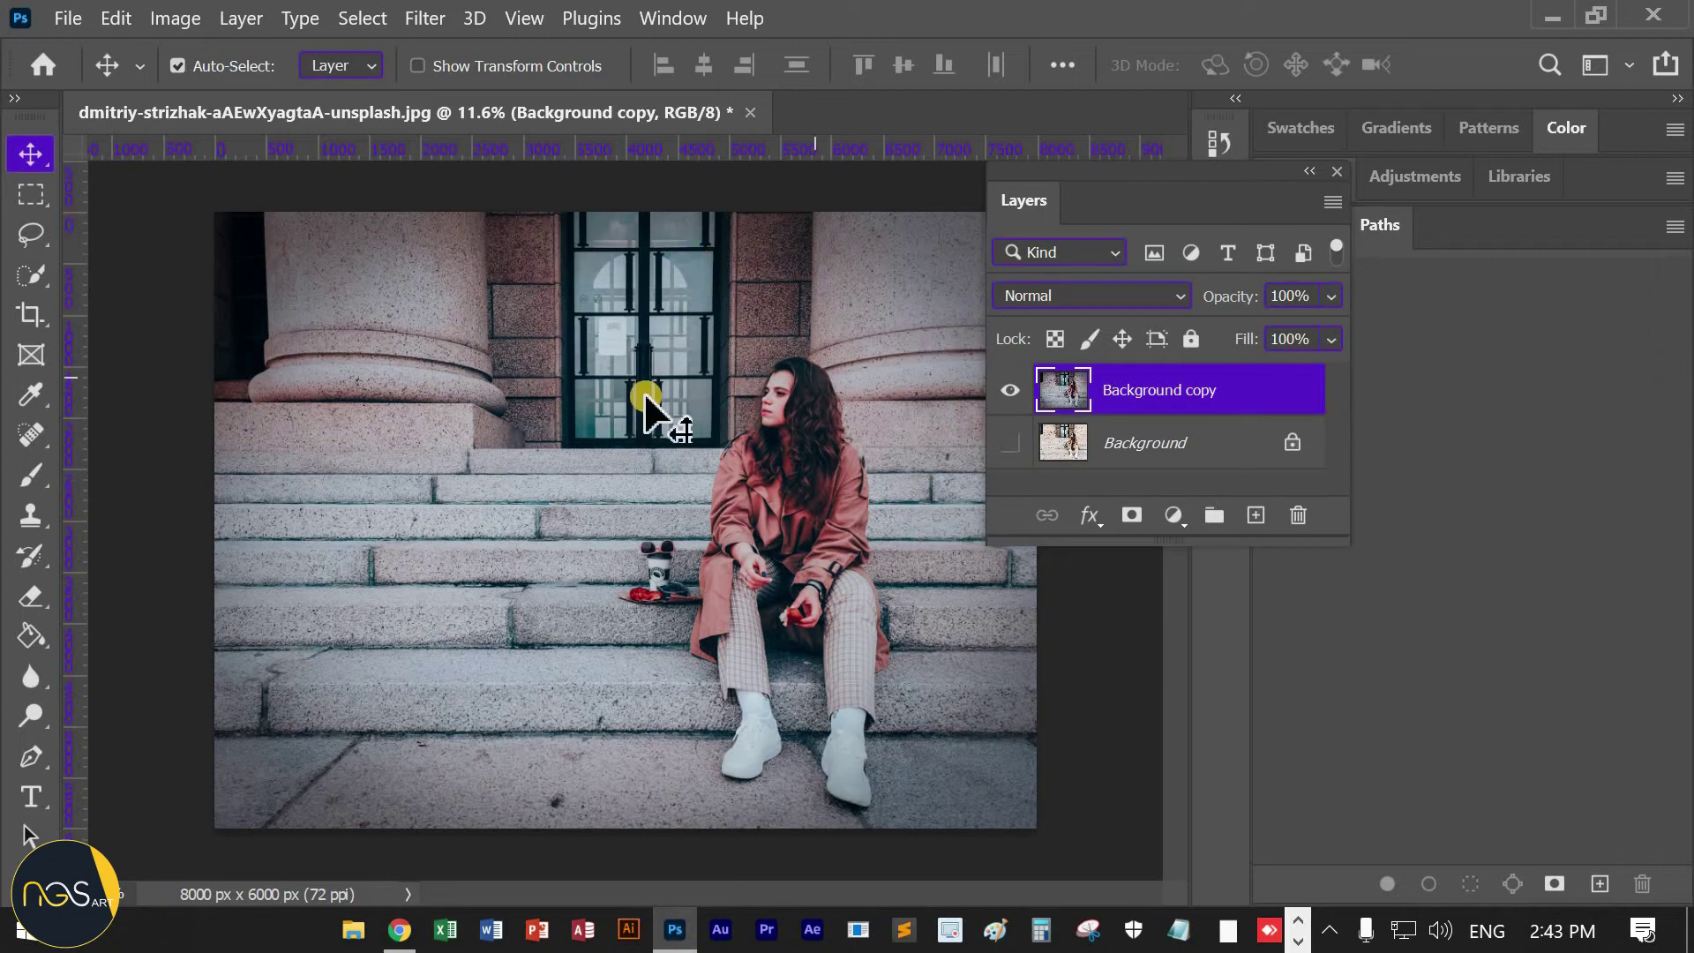
Step: Show the original Background layer and toggle the Background copy to compare before and after
{"action": "left_click_drag", "start_coordinate": [1127, 208], "coordinate": [1265, 205]}
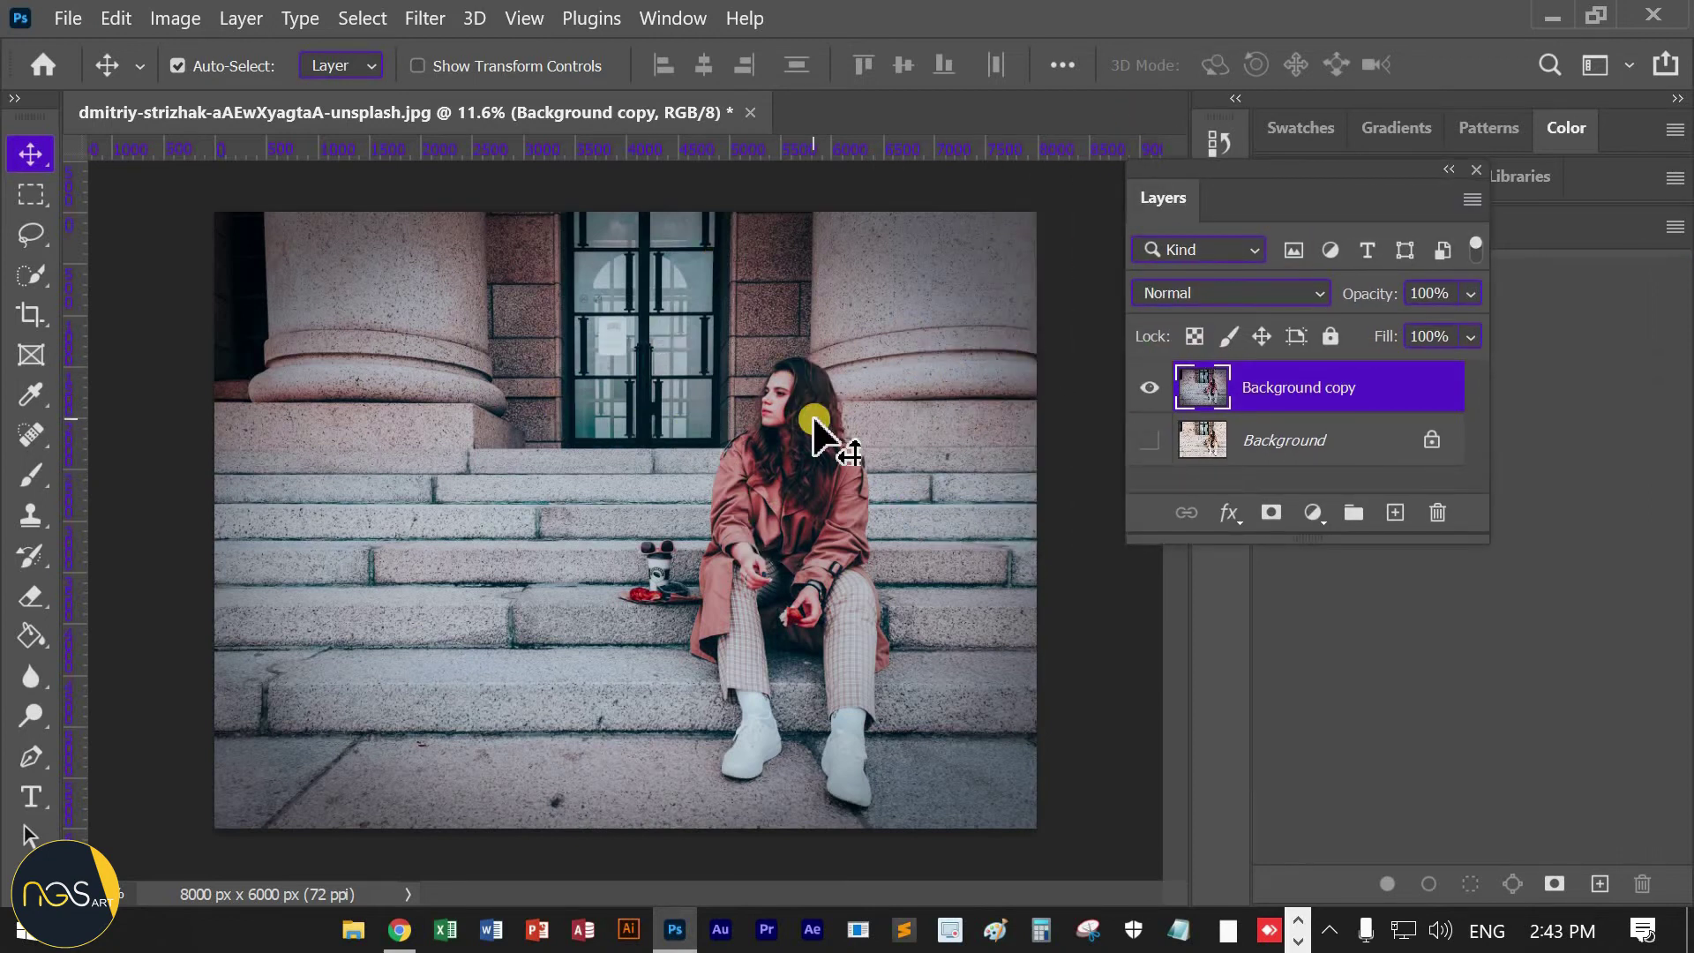
{"action": "scroll", "coordinate": [813, 420], "scroll_direction": "up", "scroll_amount": 1}
{"action": "left_click", "coordinate": [1149, 440]}
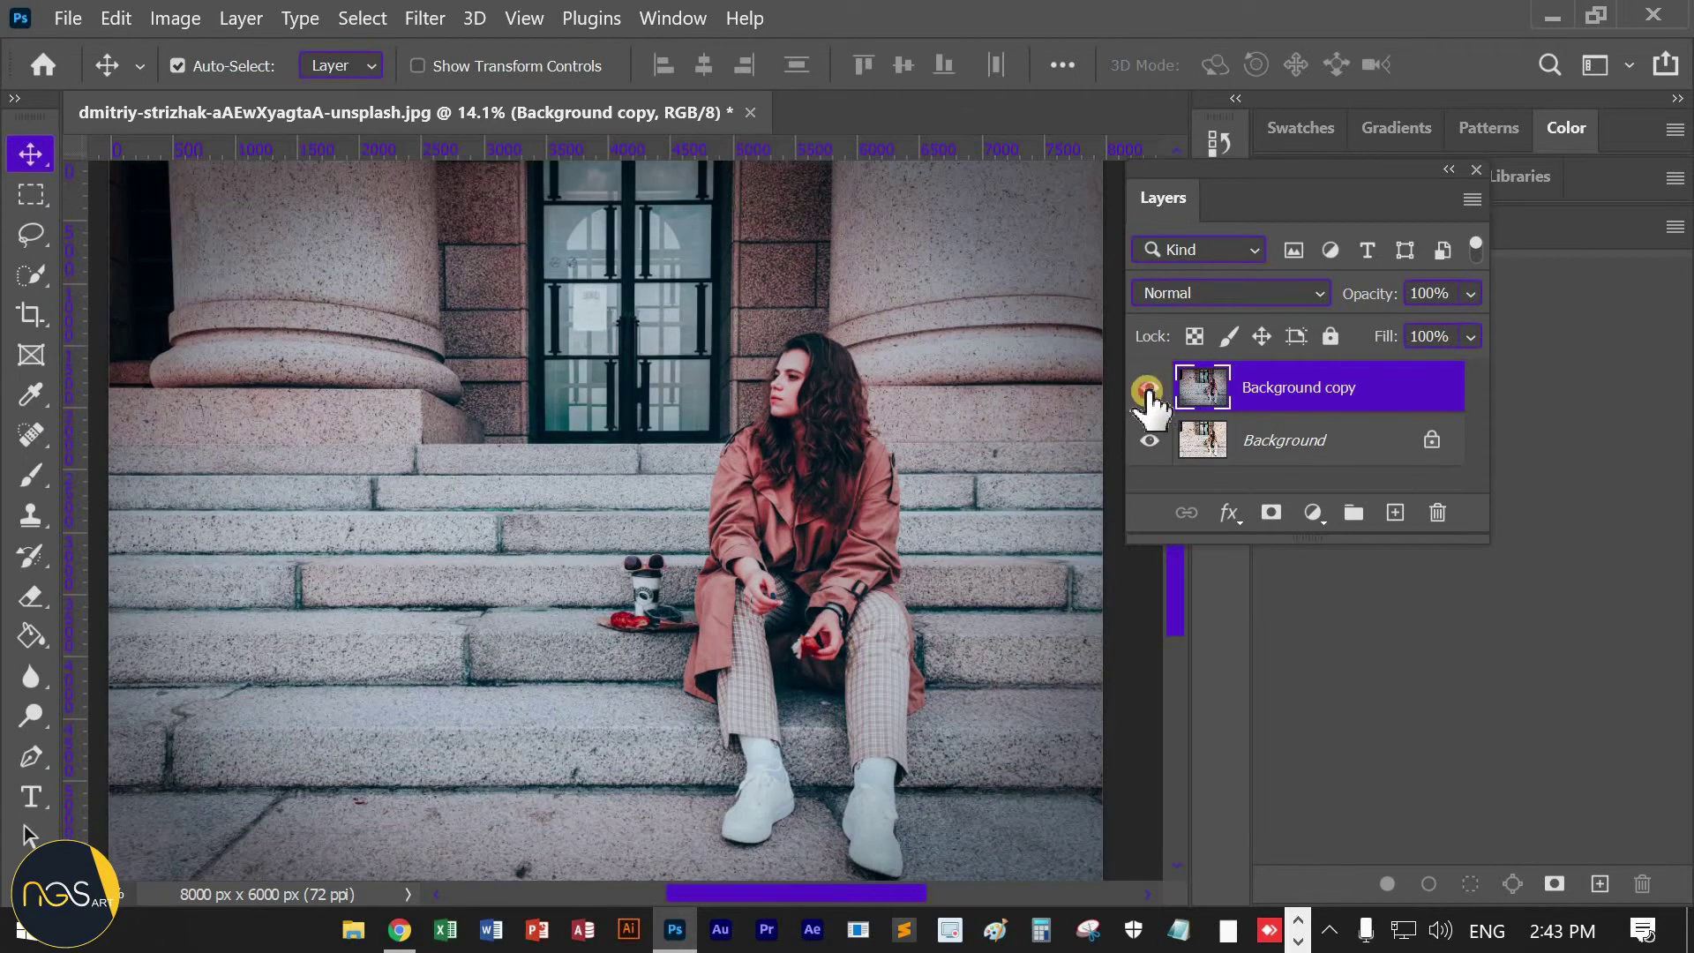
{"action": "left_click", "coordinate": [1148, 387]}
{"action": "left_click", "coordinate": [1149, 387]}
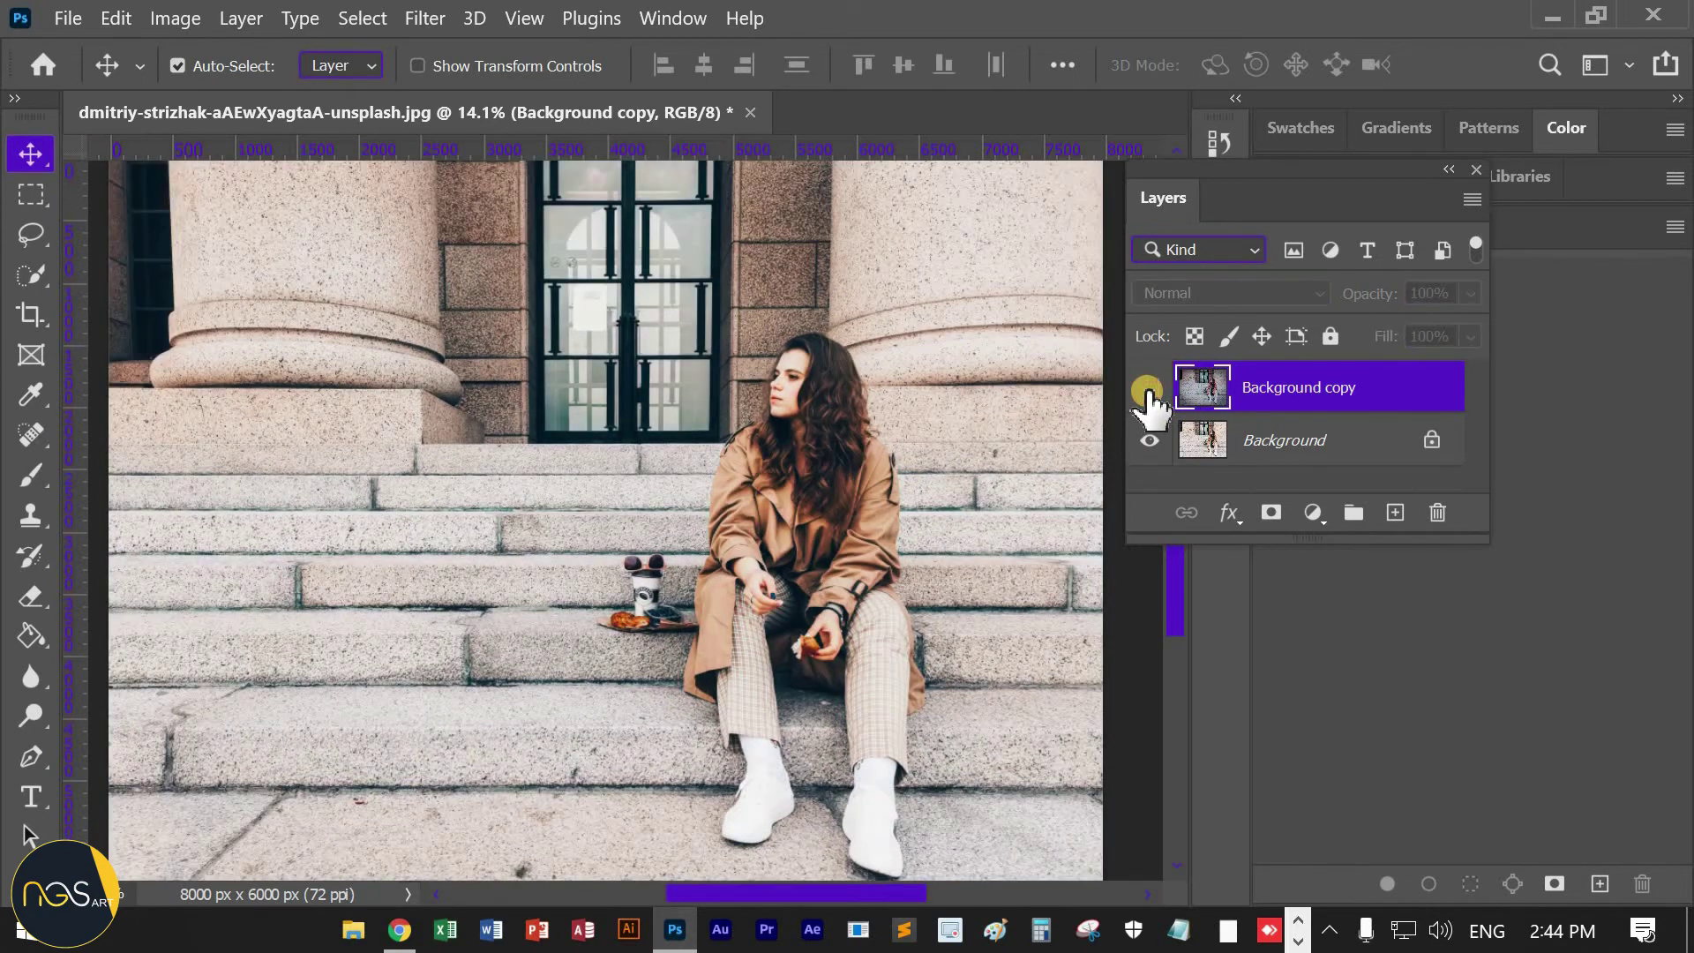
{"action": "left_click", "coordinate": [1149, 389]}
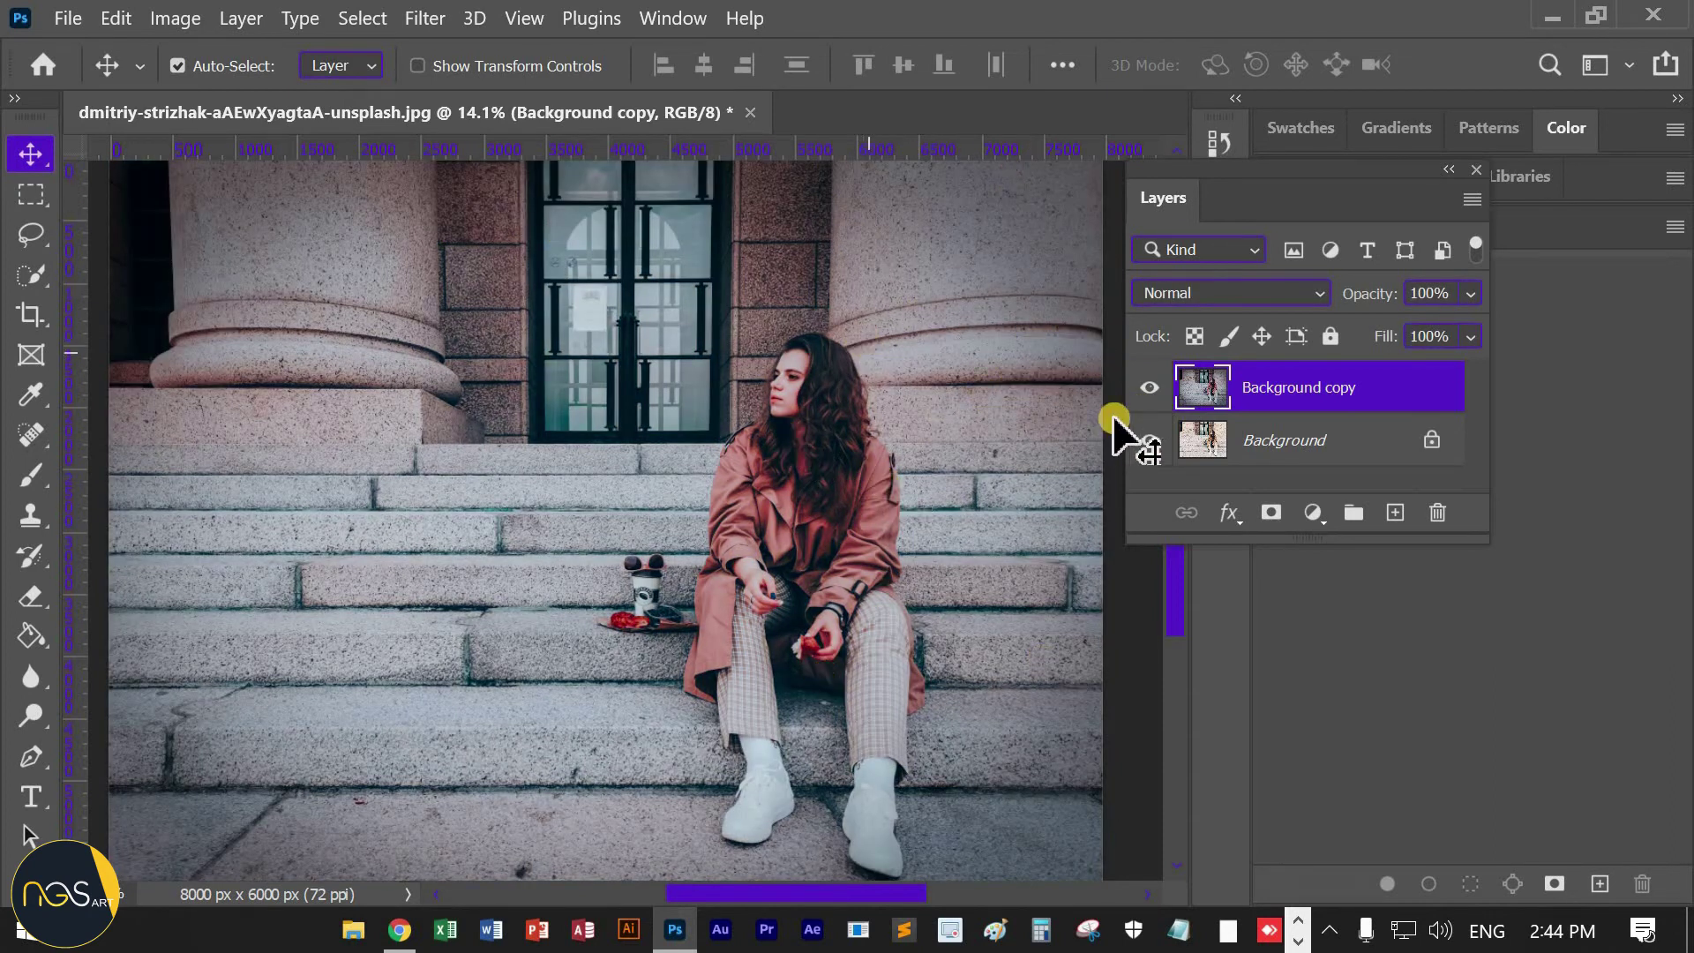
{"action": "left_click", "coordinate": [1149, 387]}
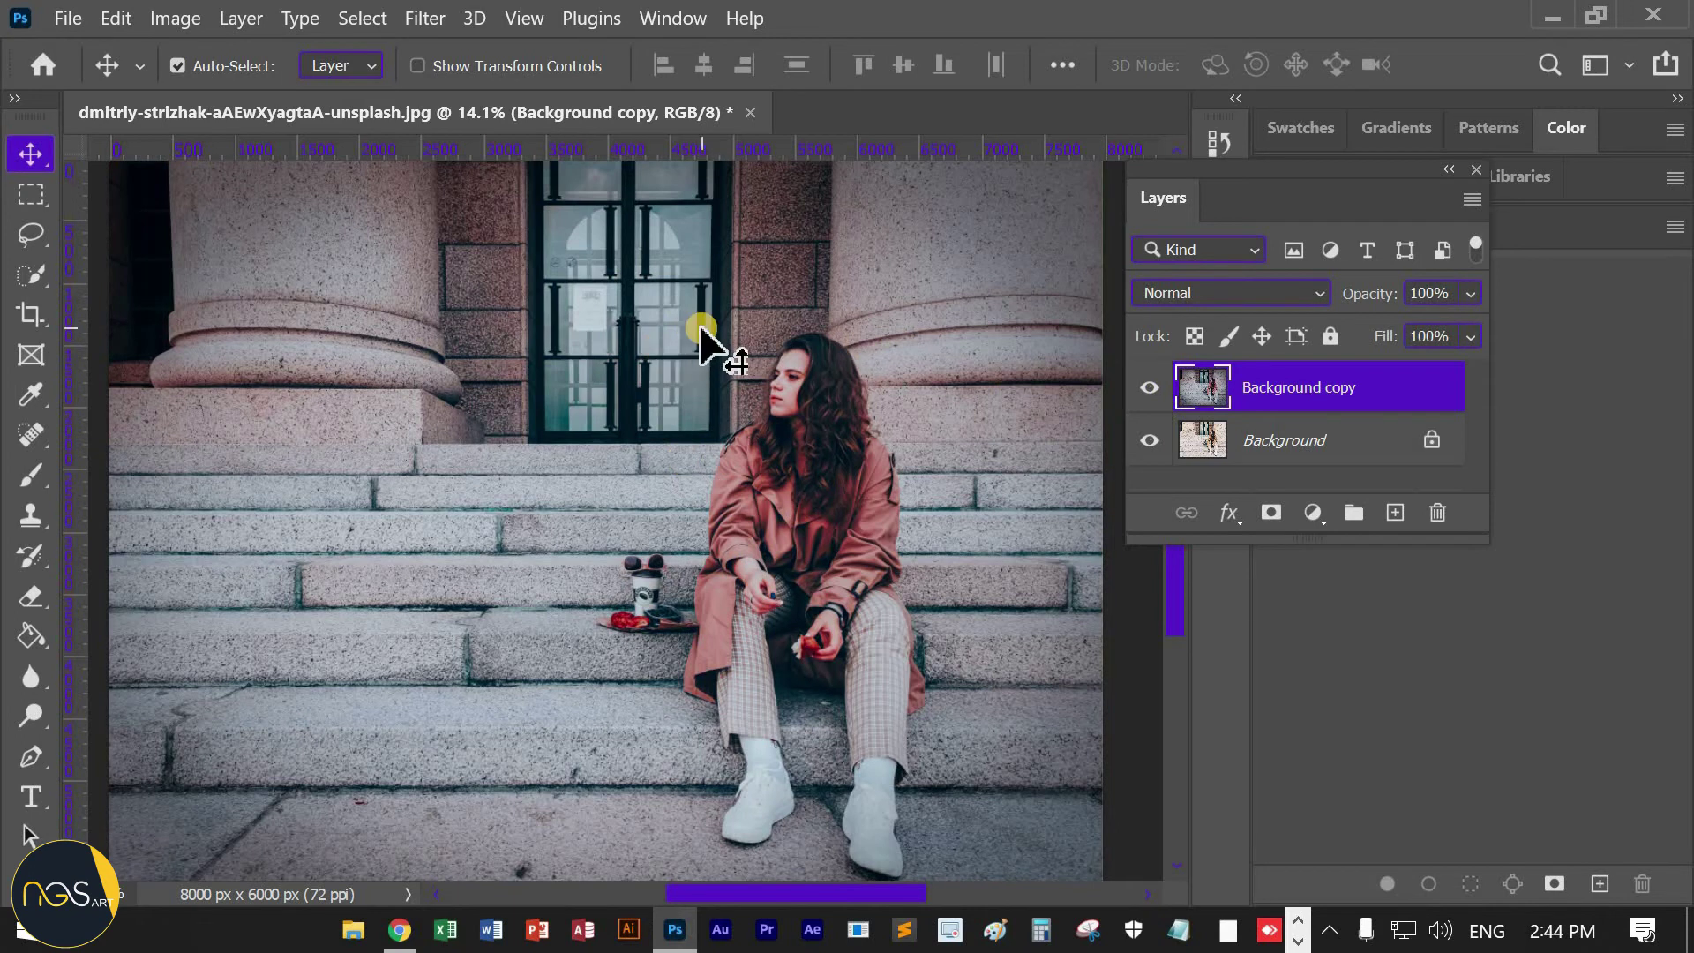